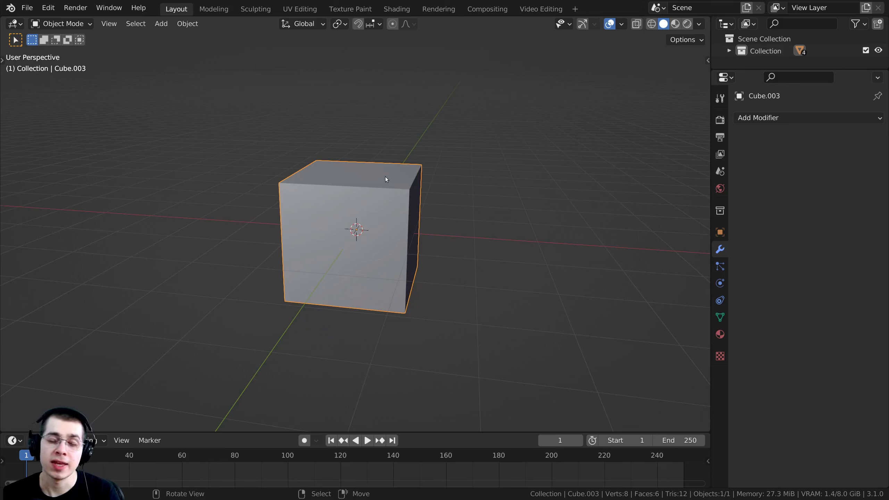
# Step: Move the cube along the global X axis, away from the world origin on the positive side
pyautogui.moveTo(398, 182); pyautogui.dragTo(399, 183, button='middle')
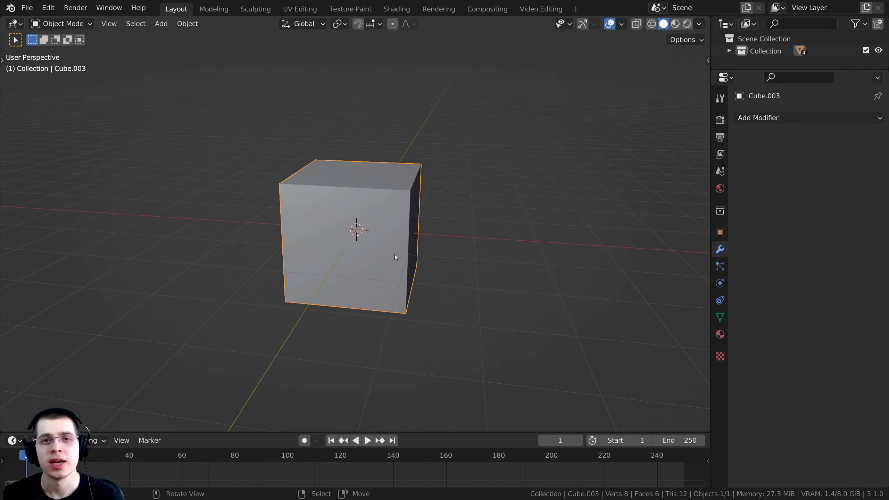
pyautogui.moveTo(395, 255); pyautogui.dragTo(413, 234, button='middle')
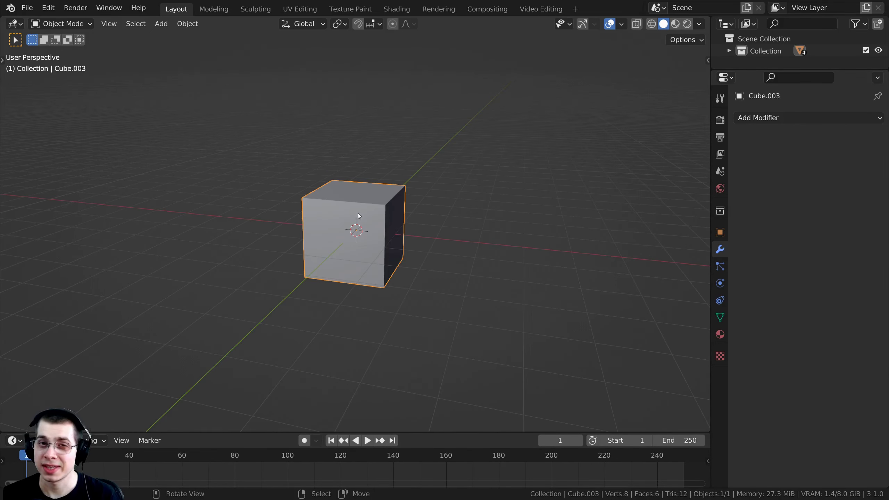
pyautogui.moveTo(259, 205); pyautogui.dragTo(350, 209, button='middle')
pyautogui.press('g')
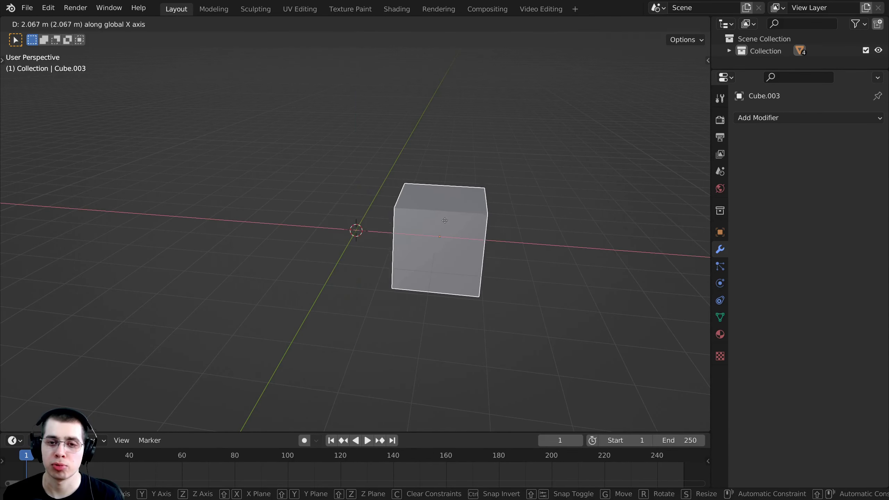
pyautogui.click(479, 216)
# Step: Add a Mirror modifier to the cube with its default X axis
pyautogui.keyDown('shift'); pyautogui.moveTo(470, 215); pyautogui.dragTo(467, 220, button='middle'); pyautogui.keyUp('shift')
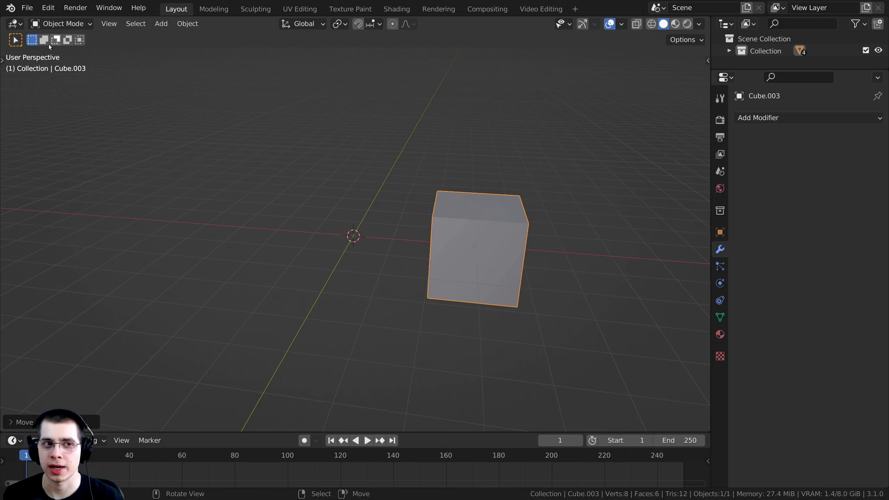
pyautogui.click(69, 24)
pyautogui.click(69, 25)
pyautogui.moveTo(437, 193); pyautogui.dragTo(445, 193, button='middle')
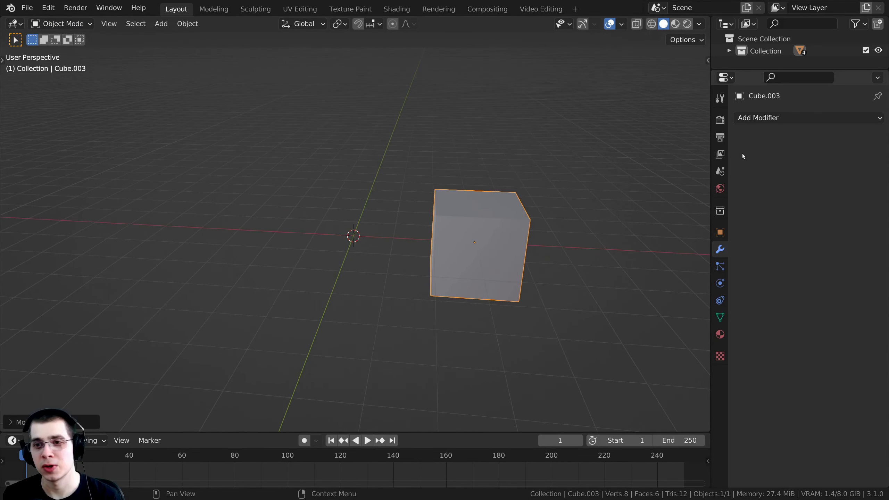
pyautogui.click(752, 119)
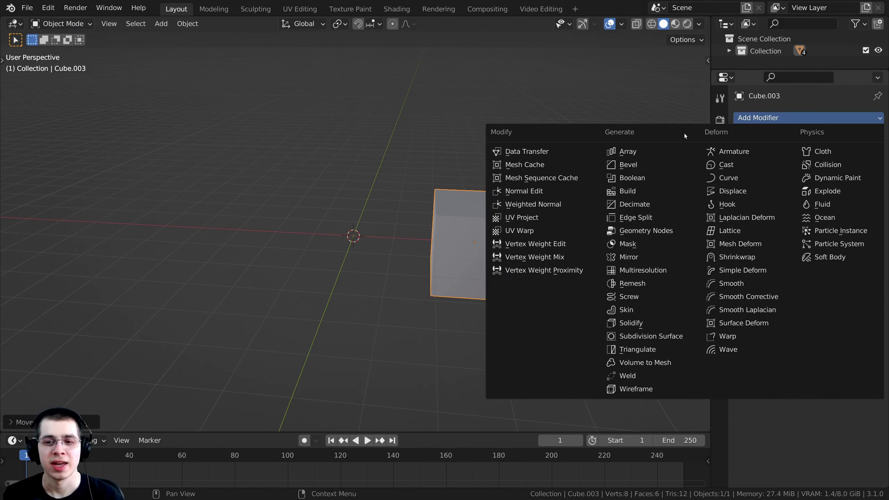
pyautogui.click(635, 257)
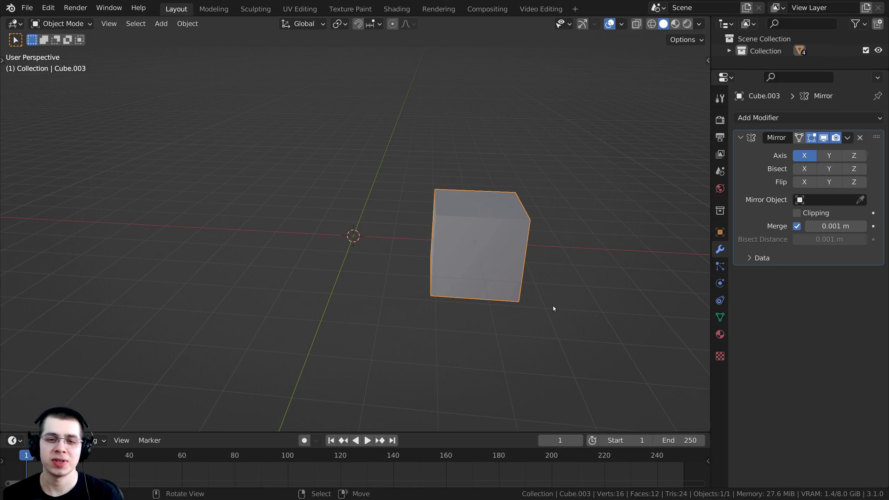
# Step: Try mirroring the cube on the Y axis in addition to the X axis
pyautogui.moveTo(553, 305); pyautogui.dragTo(536, 266, button='middle')
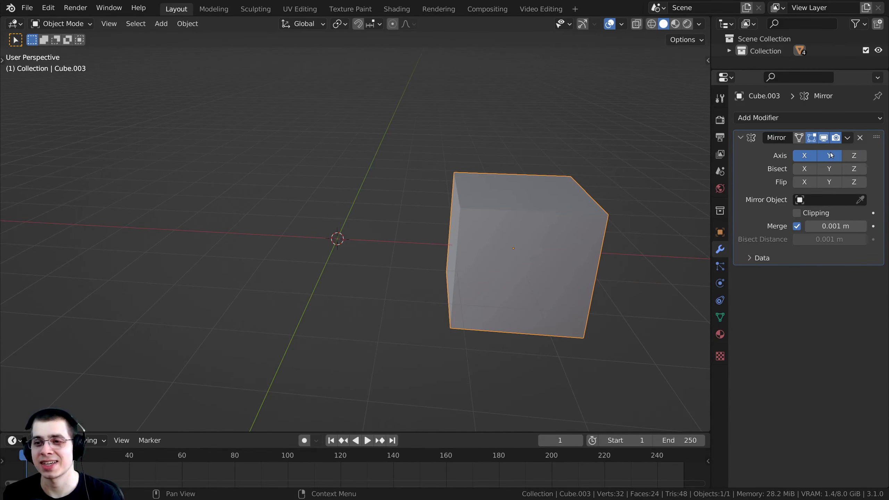
pyautogui.moveTo(606, 204); pyautogui.dragTo(609, 202, button='middle')
pyautogui.scroll(-2, 609, 203)
pyautogui.press('Tab')
pyautogui.press('Tab')
pyautogui.moveTo(497, 154); pyautogui.dragTo(368, 182, button='middle')
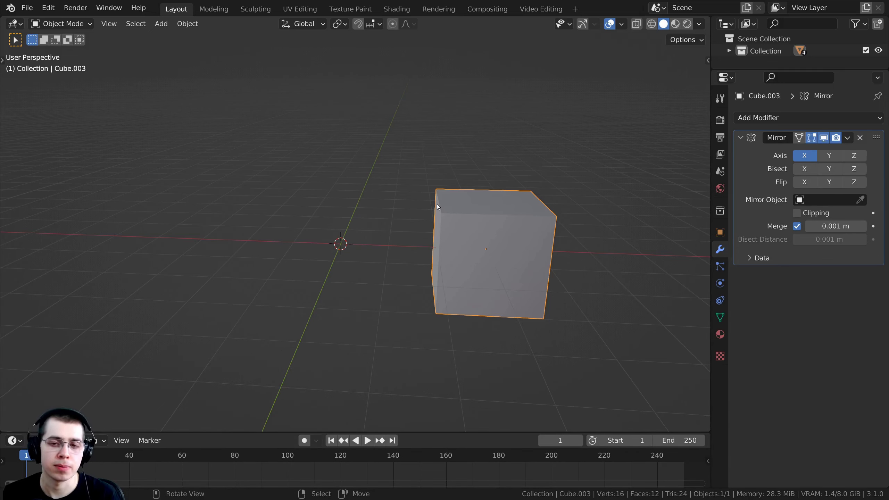
# Step: Move the whole cube object freely upward above the grid floor in Object Mode
pyautogui.moveTo(457, 210); pyautogui.dragTo(424, 219, button='middle')
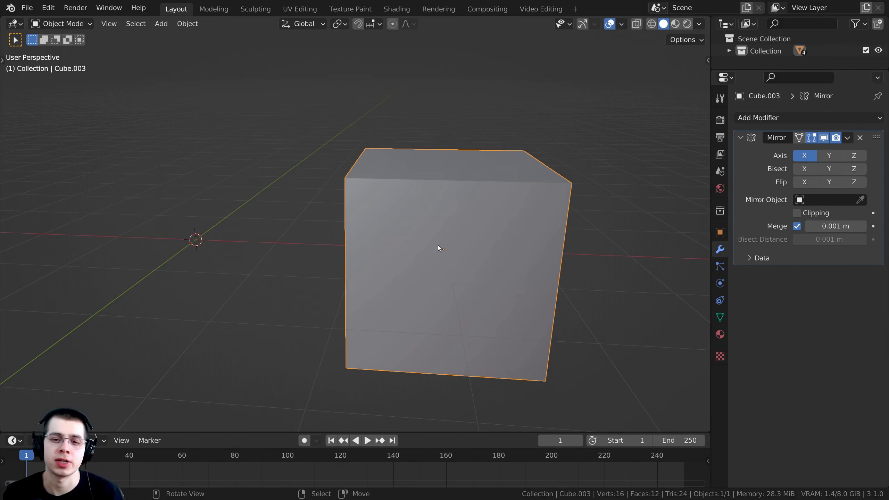
pyautogui.scroll(-2, 441, 245)
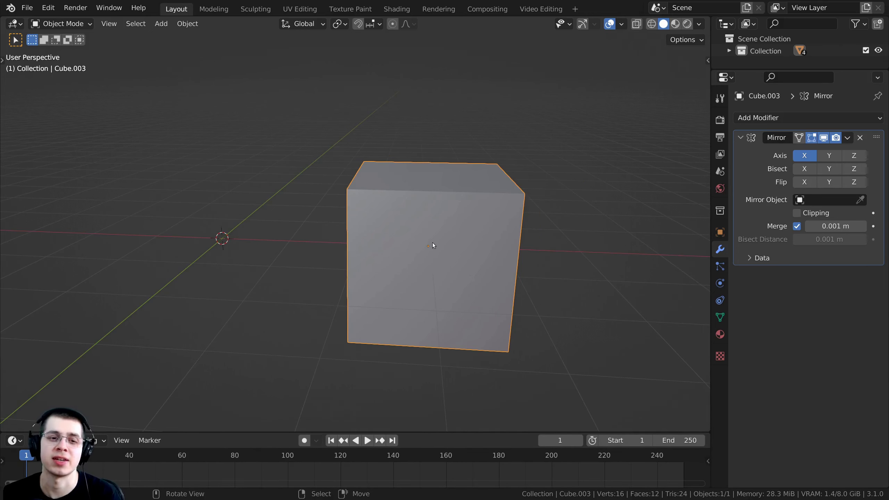
pyautogui.scroll(-1, 432, 243)
pyautogui.press('g')
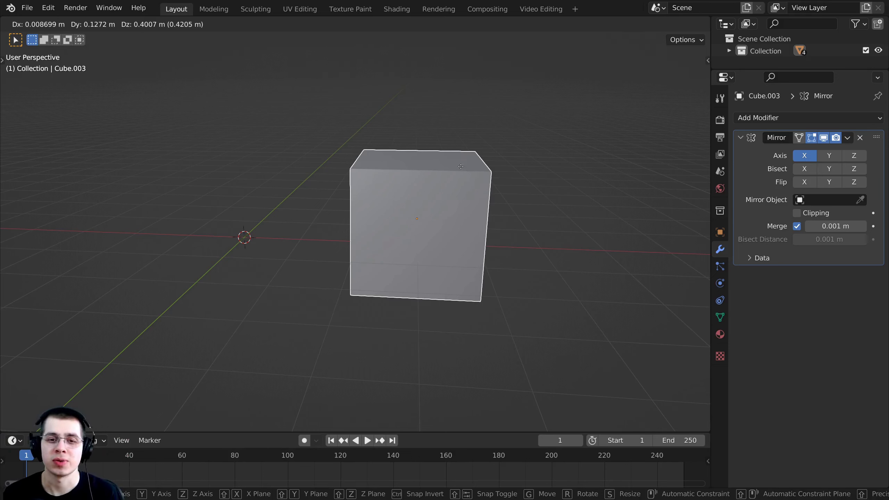
pyautogui.click(446, 122)
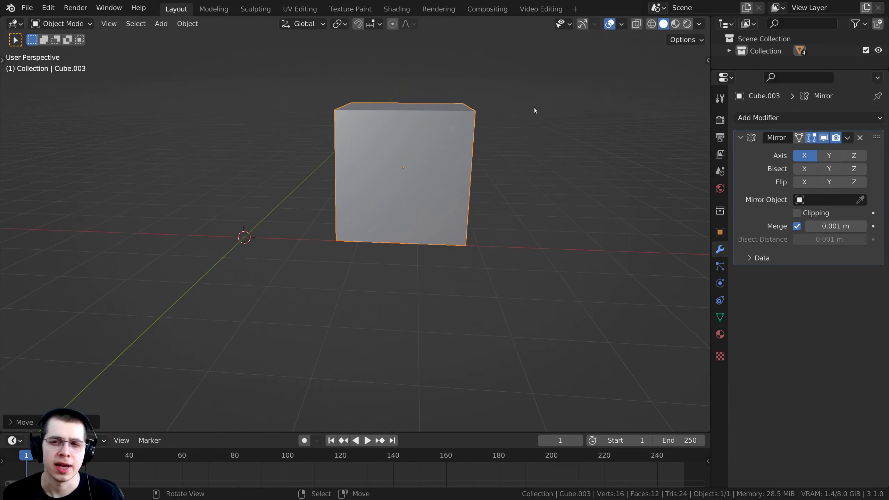
# Step: Toggle the Origins option off and back on in the viewport overlays so the cube's origin point stays displayed
pyautogui.click(610, 25)
pyautogui.click(610, 25)
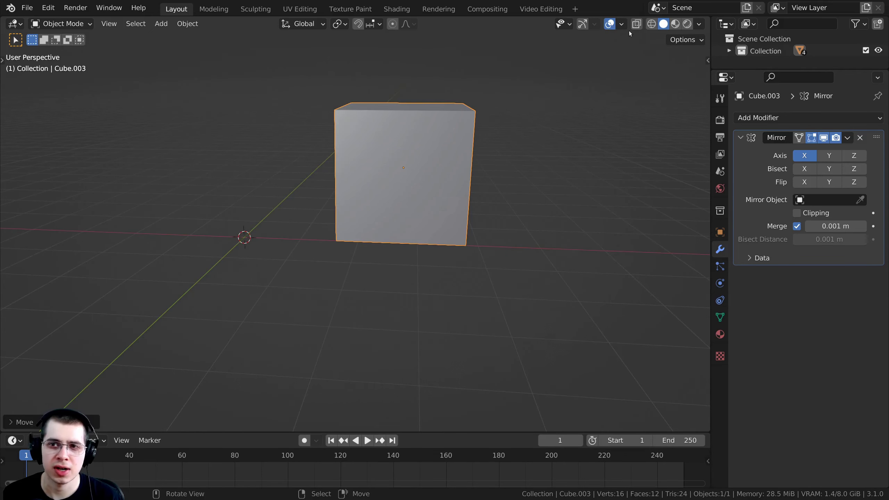
pyautogui.click(623, 27)
pyautogui.click(623, 27)
pyautogui.click(622, 26)
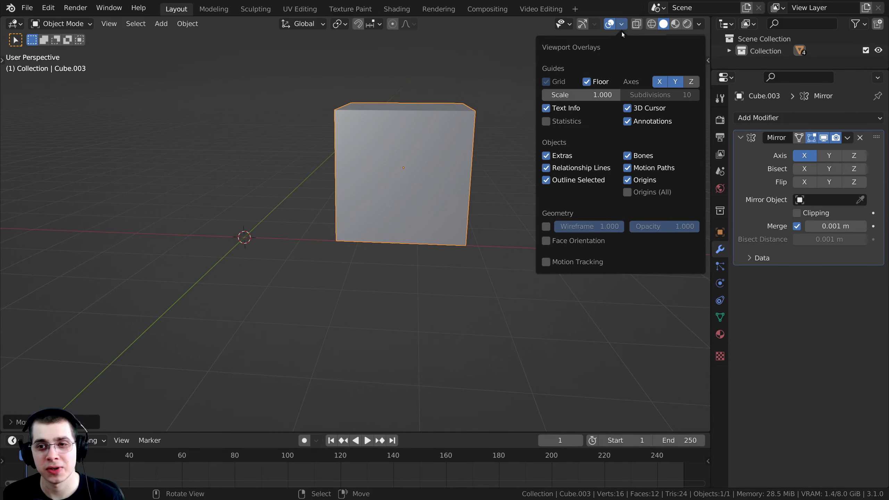
pyautogui.click(627, 180)
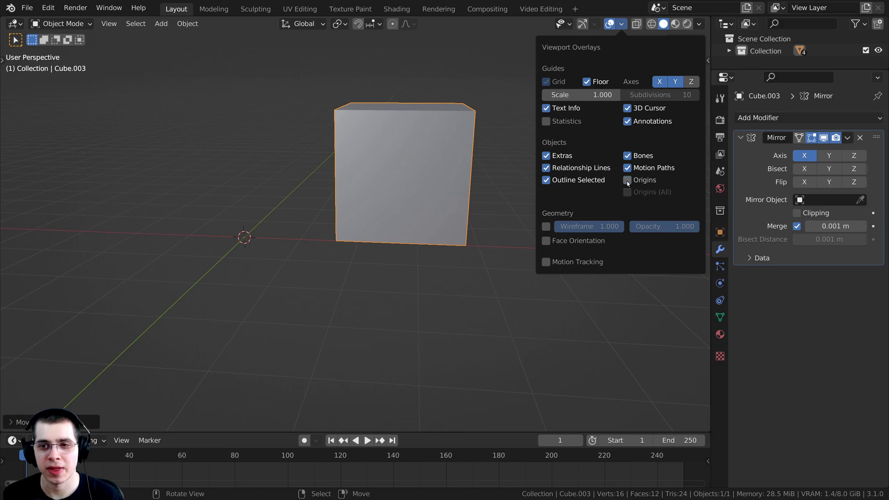
pyautogui.click(628, 180)
pyautogui.click(628, 180)
pyautogui.click(629, 180)
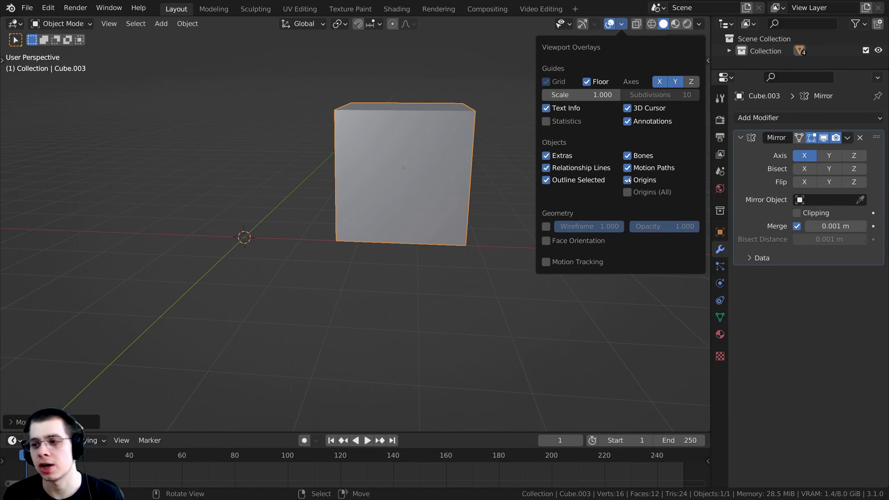
# Step: Move the cube object together with its origin point around the scene, placing it above the floor near the Y axis
pyautogui.press('g')
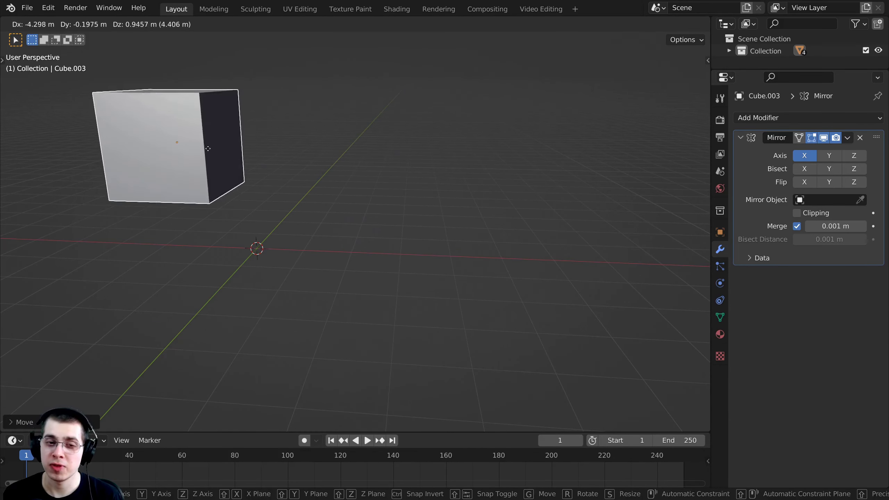
pyautogui.click(319, 181)
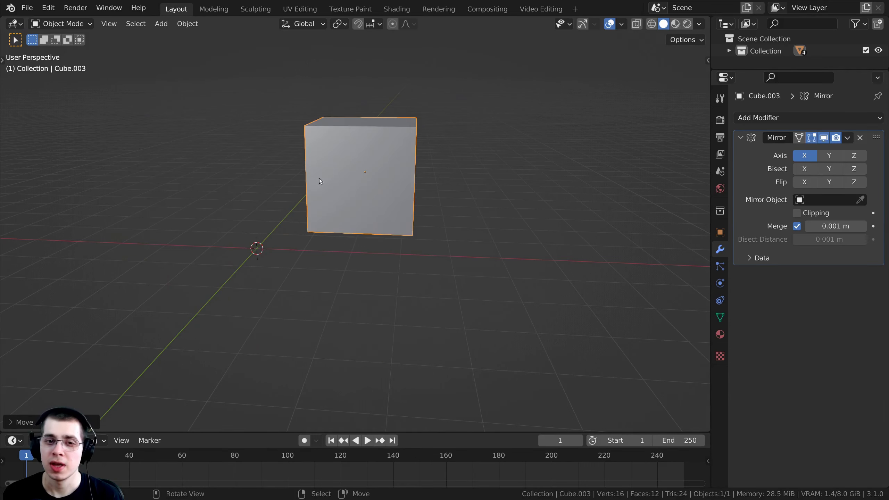
pyautogui.press('g')
pyautogui.click(436, 136)
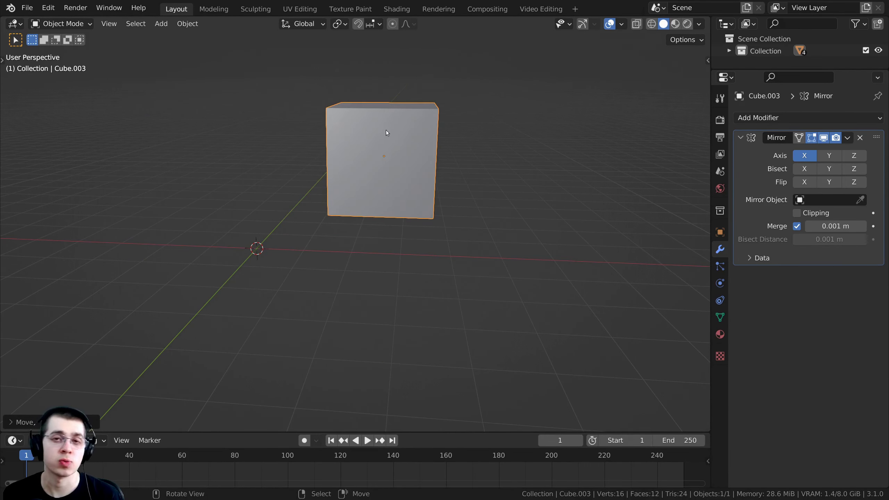
pyautogui.moveTo(411, 122); pyautogui.dragTo(314, 115, button='middle')
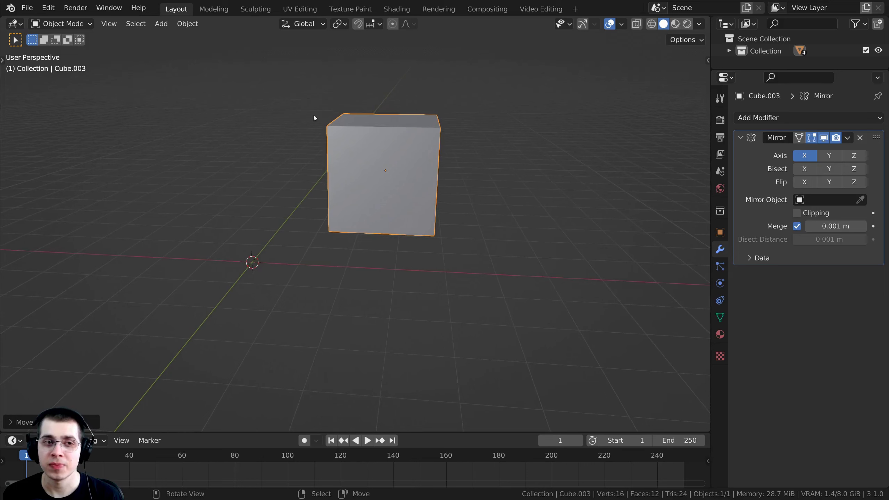
# Step: Select all of the cube's geometry in Edit Mode and move it toward positive X, away from its origin point
pyautogui.press('Tab')
pyautogui.moveTo(321, 159); pyautogui.dragTo(306, 159, button='middle')
pyautogui.hotkey('alt', 'a')
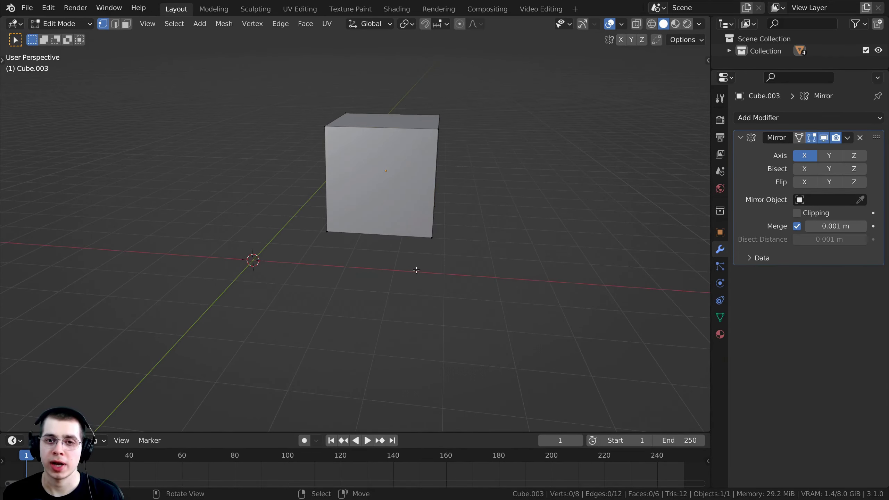
pyautogui.press('a')
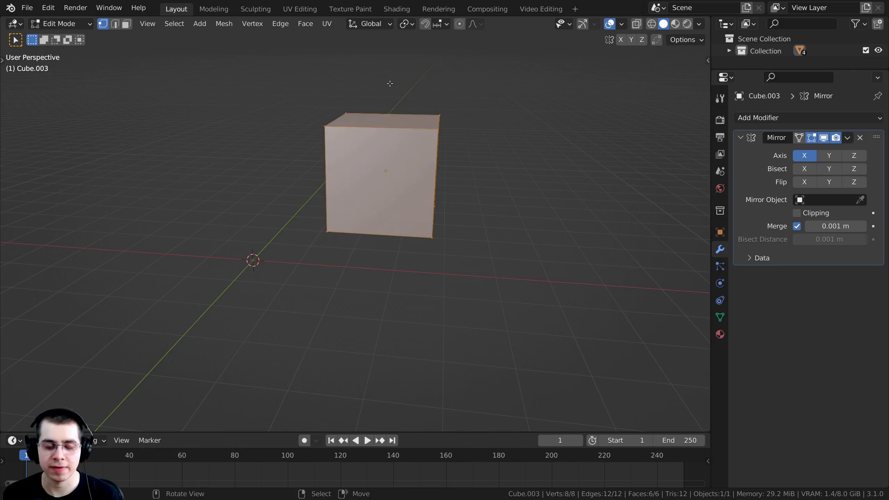
pyautogui.press('g')
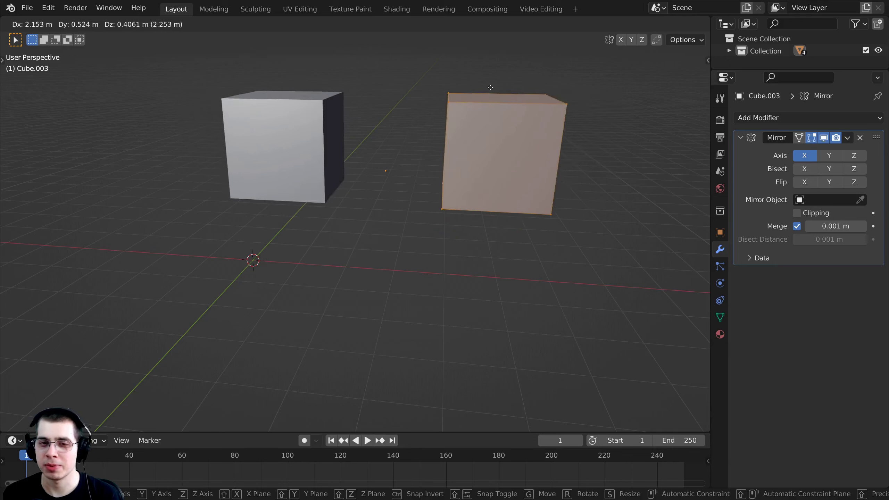
pyautogui.click(554, 76)
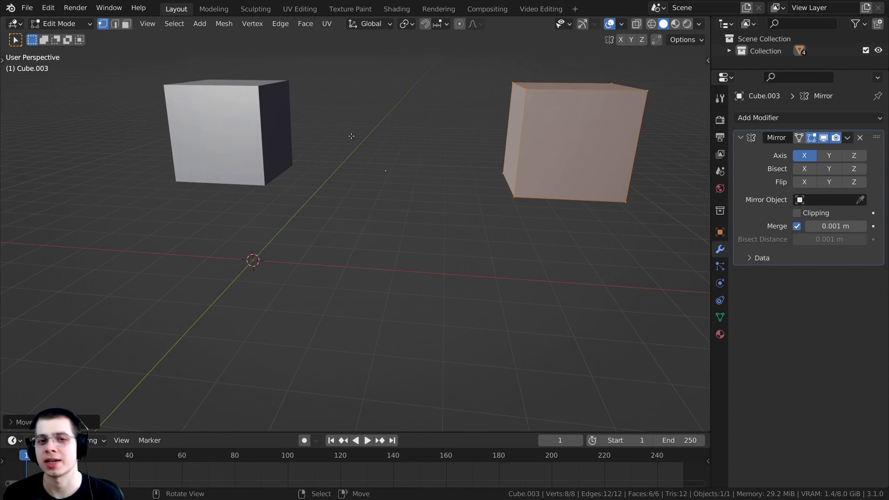
pyautogui.keyDown('shift'); pyautogui.moveTo(458, 166); pyautogui.dragTo(454, 175, button='middle'); pyautogui.keyUp('shift')
# Step: Reposition the selected cube geometry farther from its origin point to widen the gap to its mirrored copy
pyautogui.press('g')
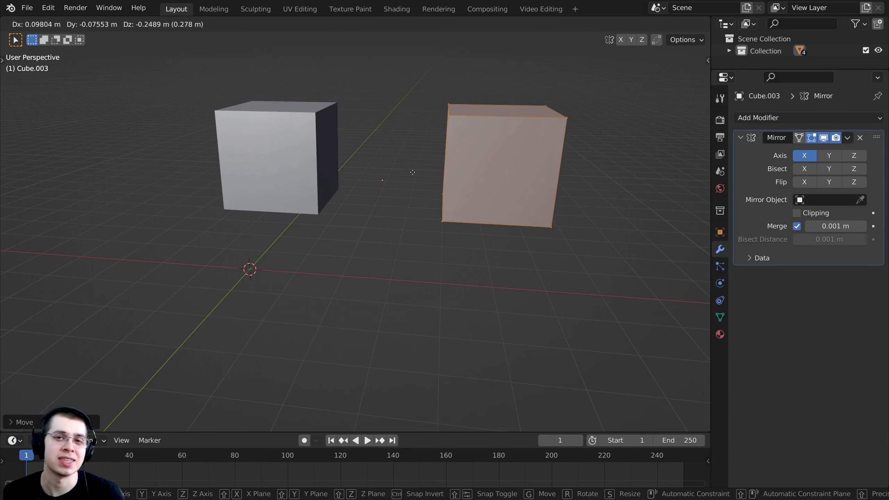
pyautogui.click(383, 179)
pyautogui.moveTo(383, 179); pyautogui.dragTo(402, 168, button='middle')
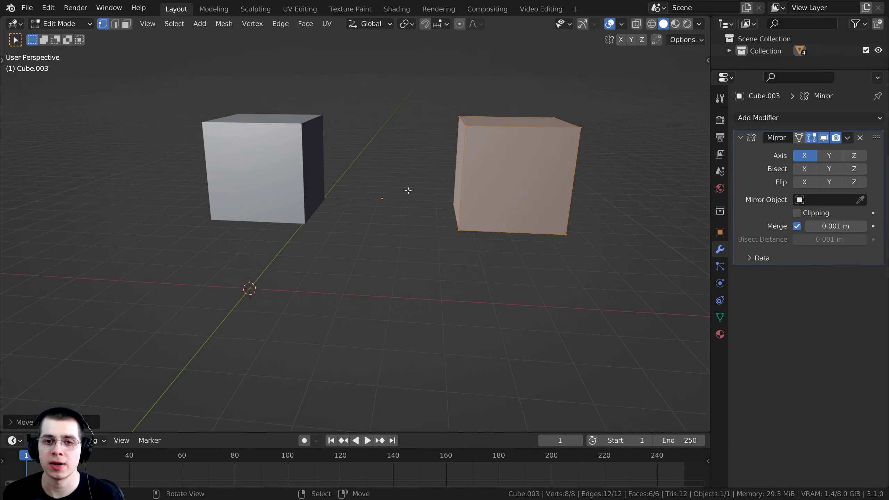
pyautogui.press('g')
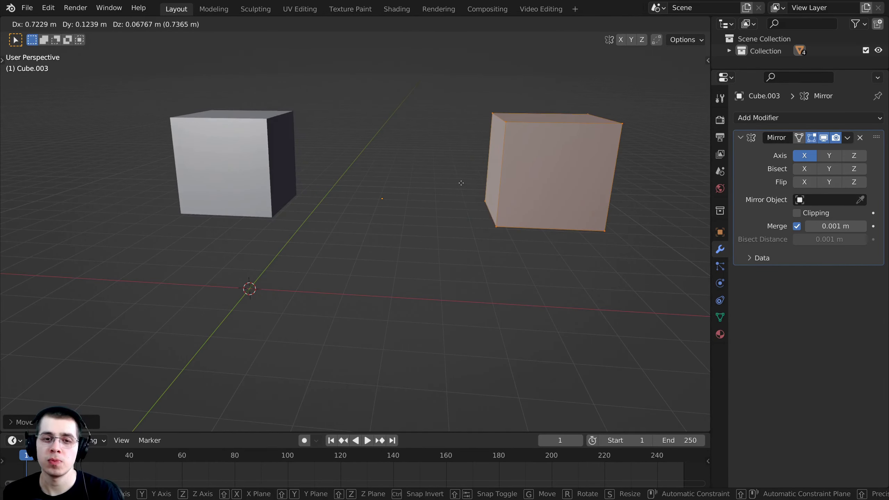
pyautogui.click(469, 182)
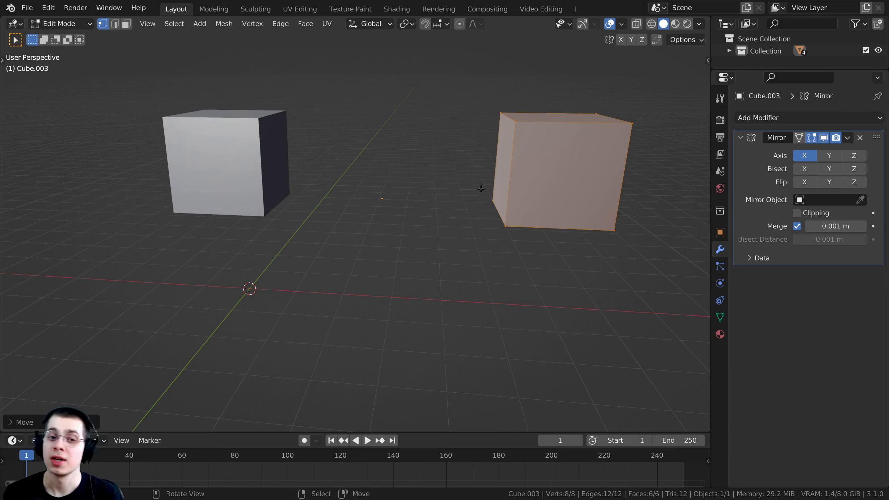
# Step: Examine the cube and its mirrored copy around the origin point from several angles and in the front orthographic view
pyautogui.moveTo(391, 191); pyautogui.dragTo(386, 219, button='middle')
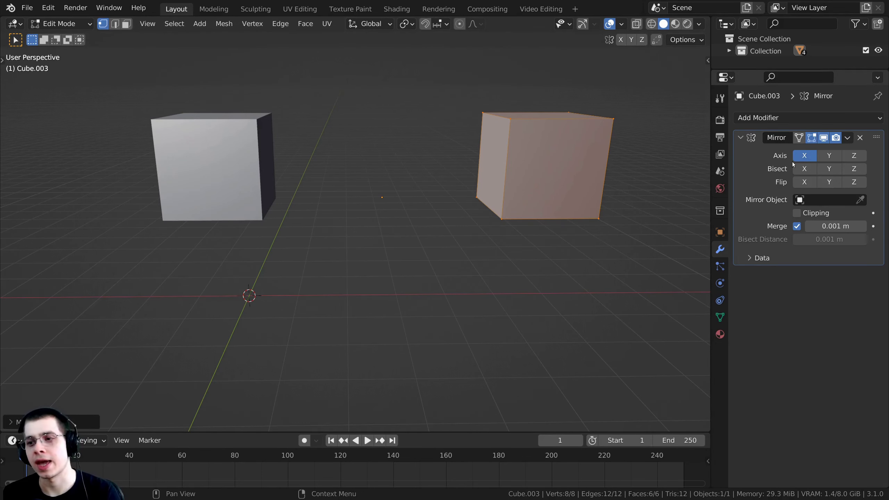
pyautogui.scroll(-2, 525, 262)
pyautogui.keyDown('shift'); pyautogui.moveTo(154, 272); pyautogui.dragTo(270, 273, button='middle'); pyautogui.keyUp('shift')
pyautogui.scroll(-2, 149, 274)
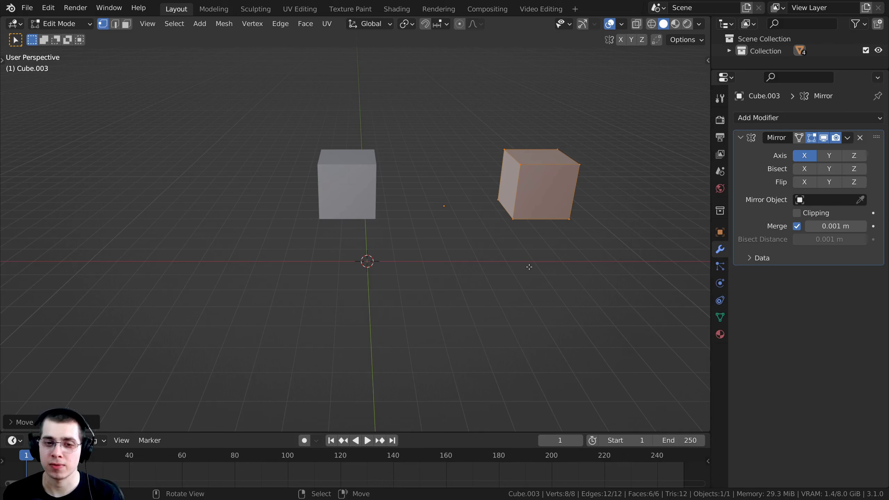
pyautogui.moveTo(529, 266); pyautogui.dragTo(413, 308, button='middle')
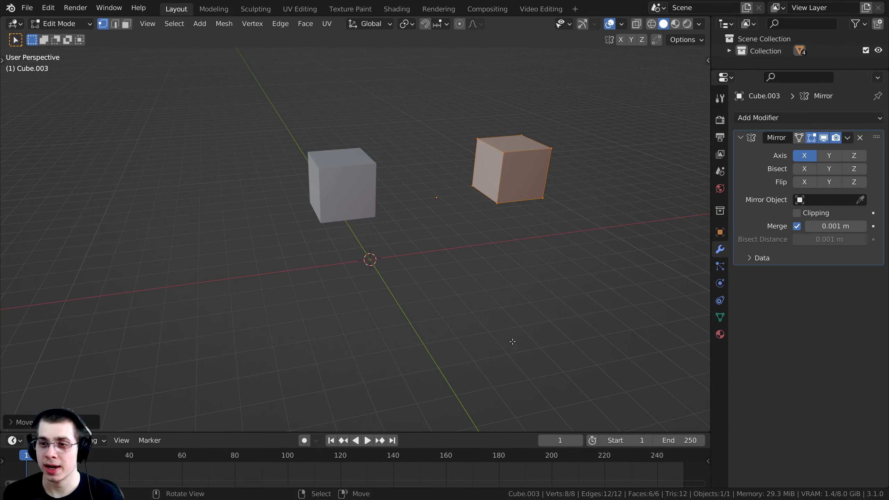
pyautogui.moveTo(373, 161); pyautogui.dragTo(372, 159, button='middle')
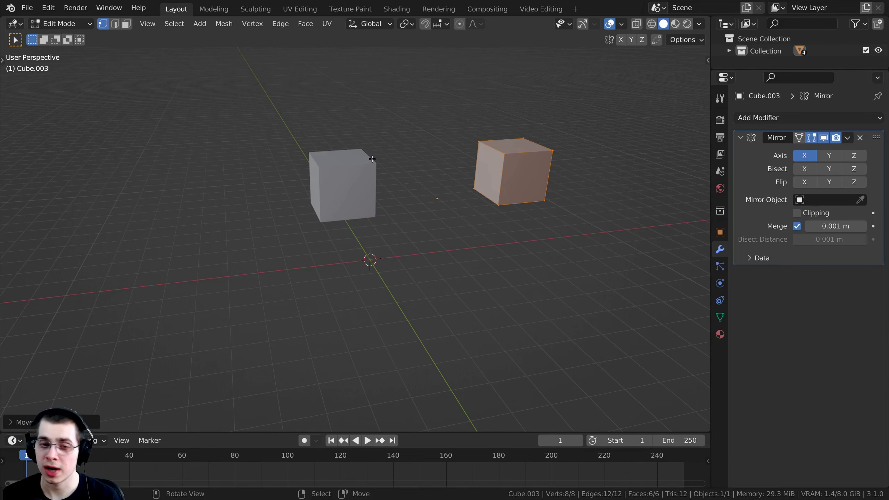
pyautogui.press('KP_1')
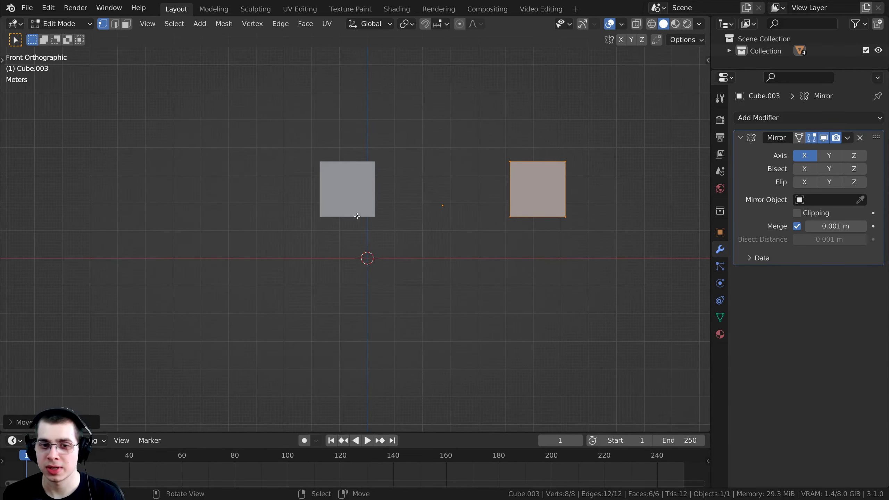
pyautogui.moveTo(389, 183); pyautogui.dragTo(419, 207, button='middle')
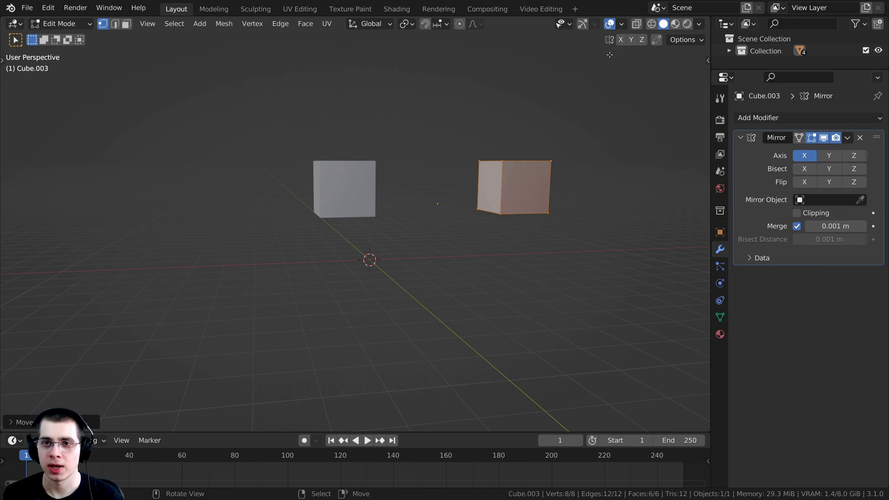
# Step: Turn on the Z axis guide line in the viewport overlays and turn it off again
pyautogui.click(621, 24)
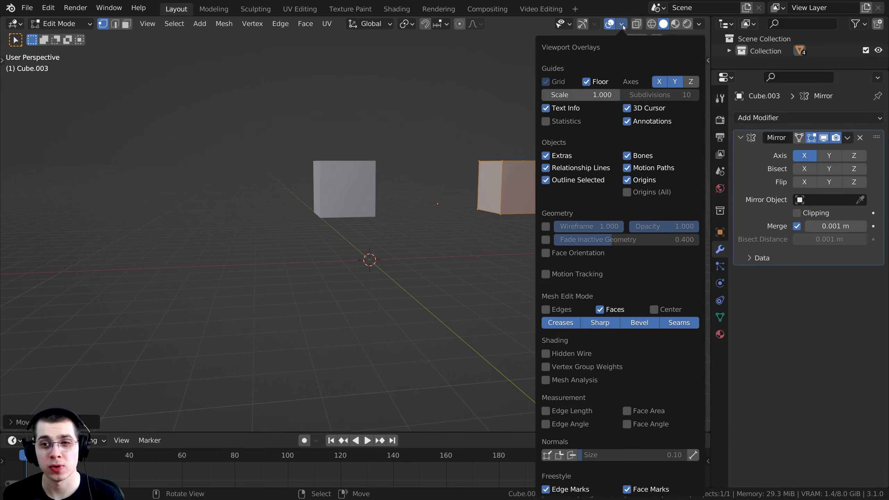
pyautogui.click(690, 82)
pyautogui.click(690, 81)
pyautogui.moveTo(417, 139); pyautogui.dragTo(394, 139, button='middle')
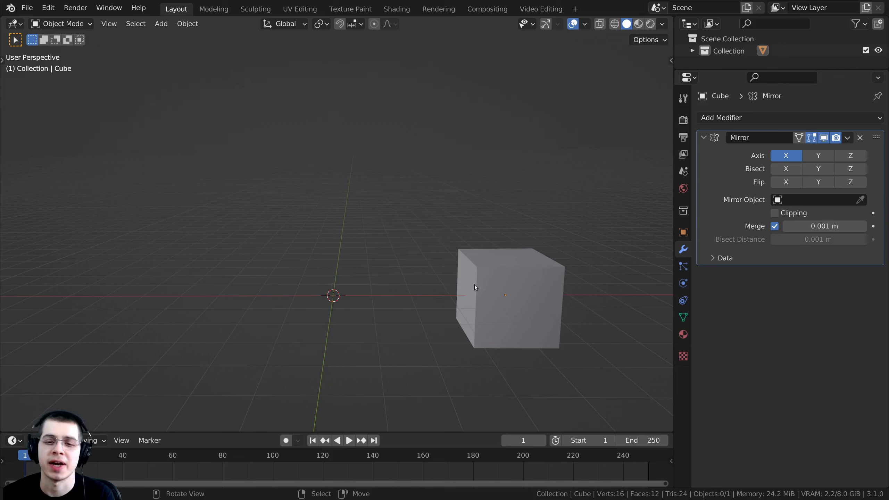
# Step: Select the cube on the positive X side and shift it slightly along the X axis toward the world origin
pyautogui.click(491, 290)
pyautogui.moveTo(491, 290); pyautogui.dragTo(272, 264, button='middle')
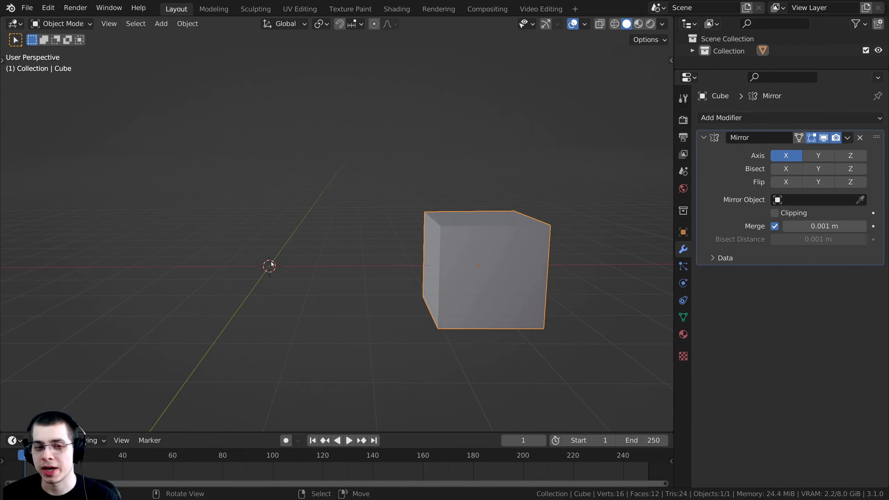
pyautogui.press('g')
pyautogui.press('x')
pyautogui.click(416, 259)
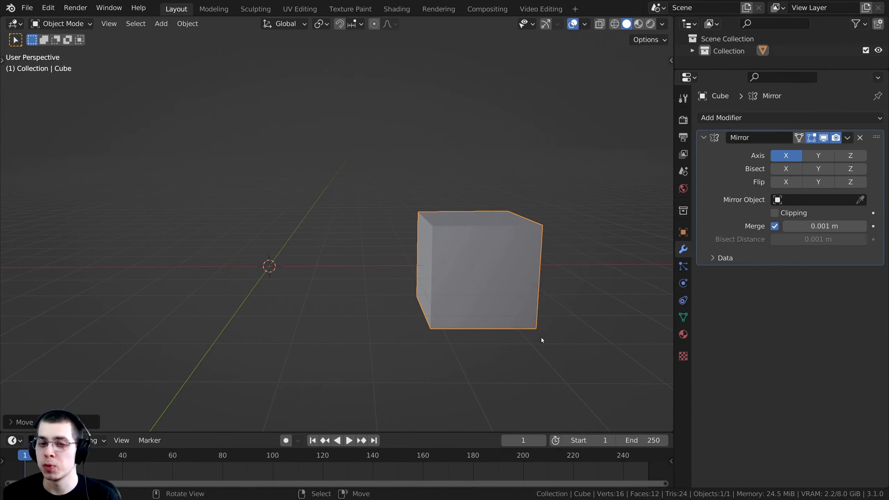
pyautogui.moveTo(472, 267); pyautogui.dragTo(366, 239, button='middle')
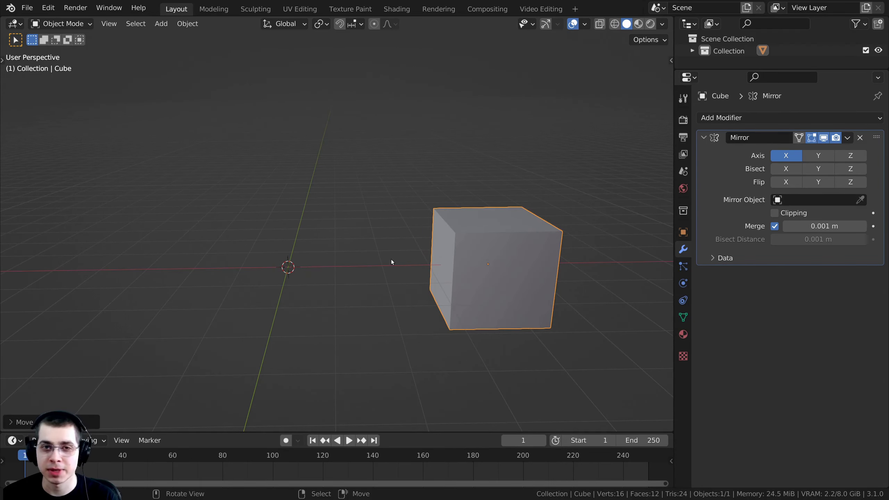
pyautogui.press('g')
pyautogui.press('x')
pyautogui.click(353, 262)
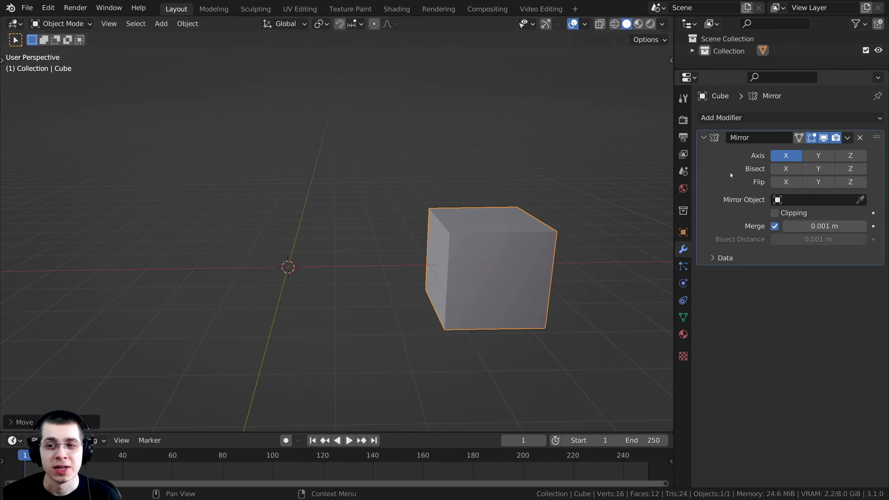
# Step: Switch the Mirror modifier's X axis off and back on
pyautogui.click(786, 158)
pyautogui.click(785, 158)
pyautogui.scroll(-3, 419, 272)
# Step: Try moving all of the cube's geometry away from its origin point in Edit Mode
pyautogui.moveTo(362, 243); pyautogui.dragTo(365, 269, button='middle')
pyautogui.moveTo(441, 278); pyautogui.dragTo(386, 206, button='middle')
pyautogui.moveTo(447, 256); pyautogui.dragTo(452, 220, button='middle')
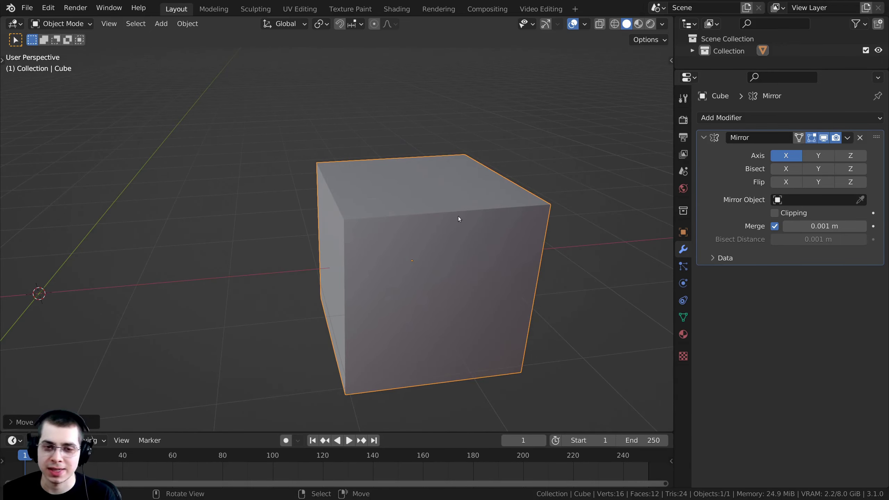
pyautogui.press('Tab')
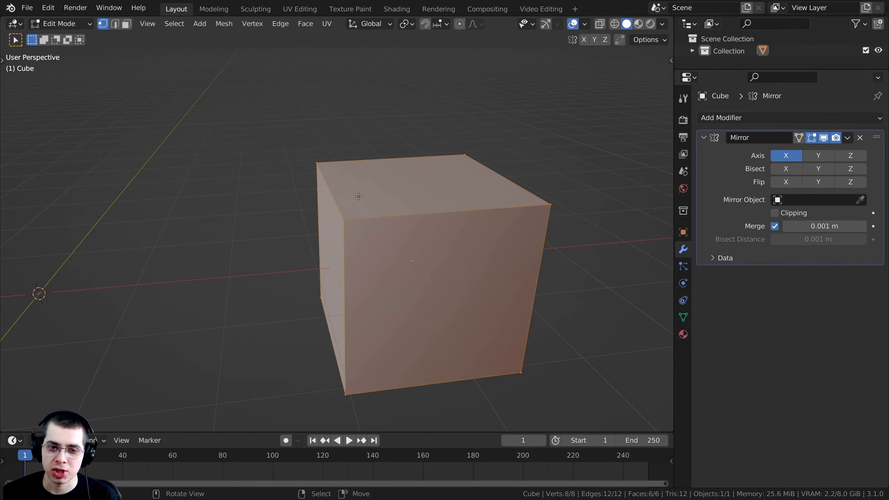
pyautogui.press('g')
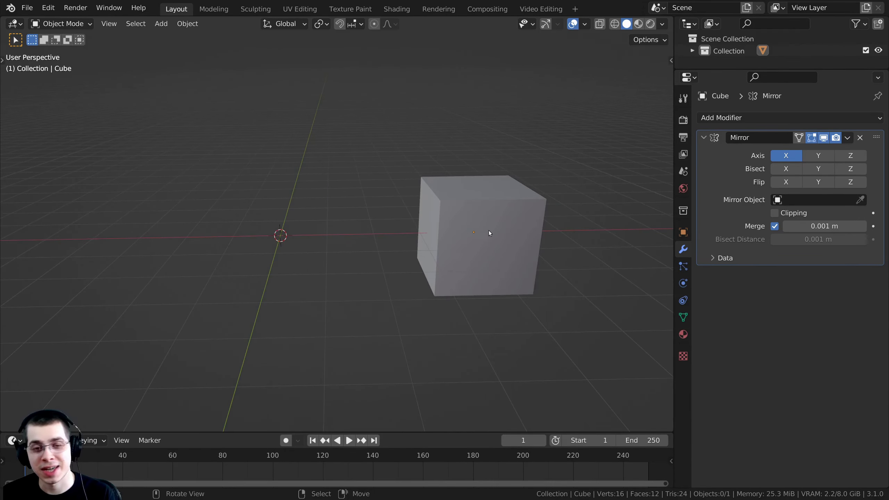
pyautogui.click(487, 229)
pyautogui.moveTo(282, 224); pyautogui.dragTo(322, 242, button='middle')
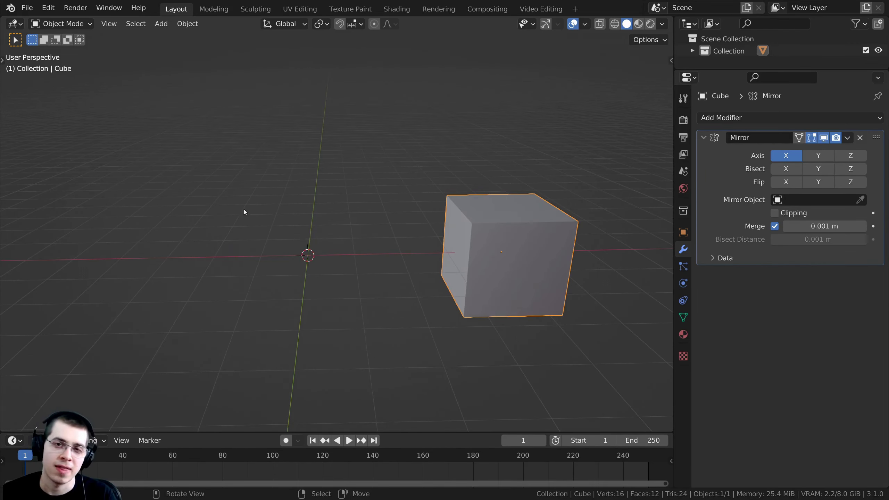
# Step: Place the 3D cursor at several free spots around the cube
pyautogui.keyDown('shift'); pyautogui.rightClick(389, 208); pyautogui.keyUp('shift')
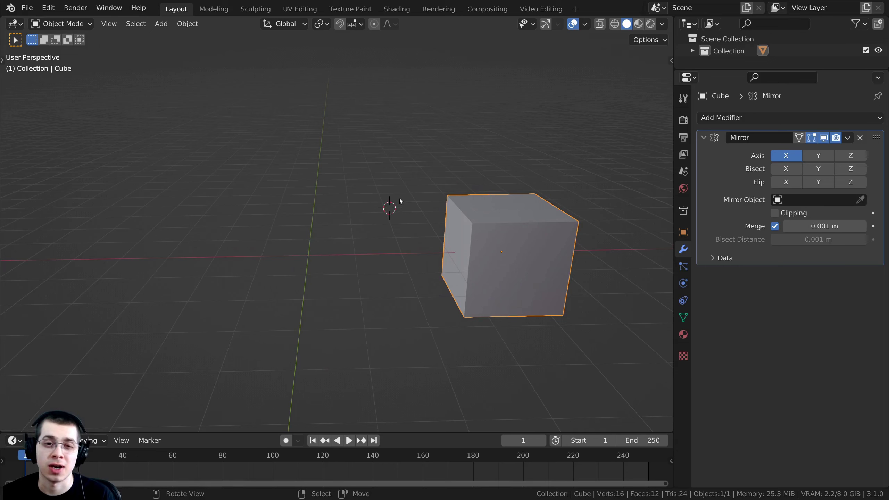
pyautogui.click(399, 159)
pyautogui.click(293, 147)
pyautogui.click(262, 163)
pyautogui.click(309, 199)
pyautogui.keyDown('shift'); pyautogui.rightClick(448, 179); pyautogui.keyUp('shift')
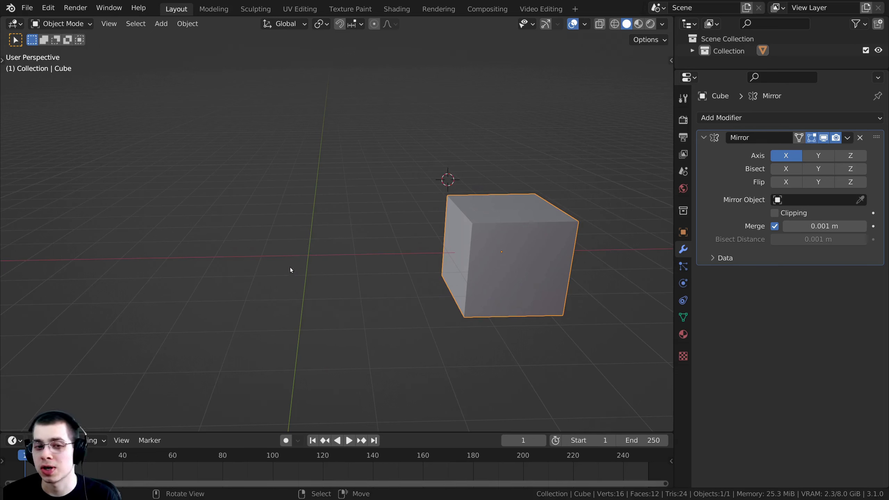
# Step: Snap the 3D cursor to the world origin
pyautogui.moveTo(411, 207); pyautogui.dragTo(426, 205, button='middle')
pyautogui.hotkey('shift', 's')
pyautogui.press('Escape')
pyautogui.hotkey('shift', 's')
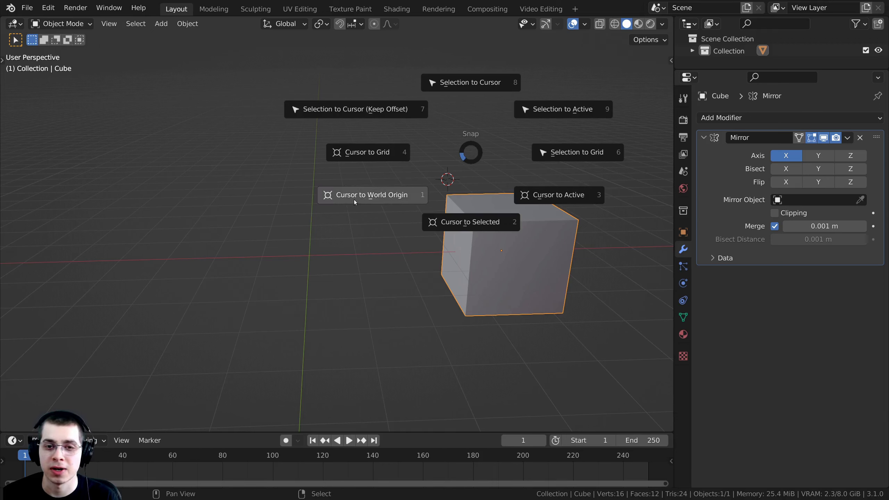
pyautogui.click(383, 196)
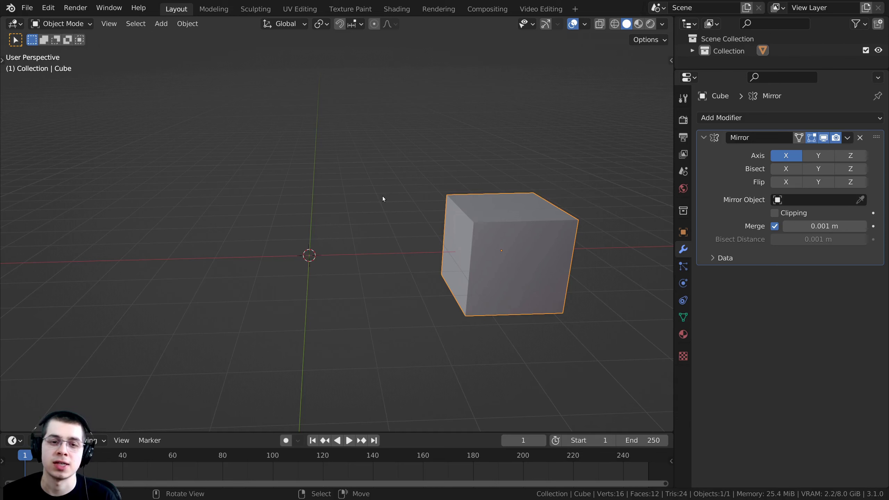
pyautogui.moveTo(321, 283); pyautogui.dragTo(326, 295, button='middle')
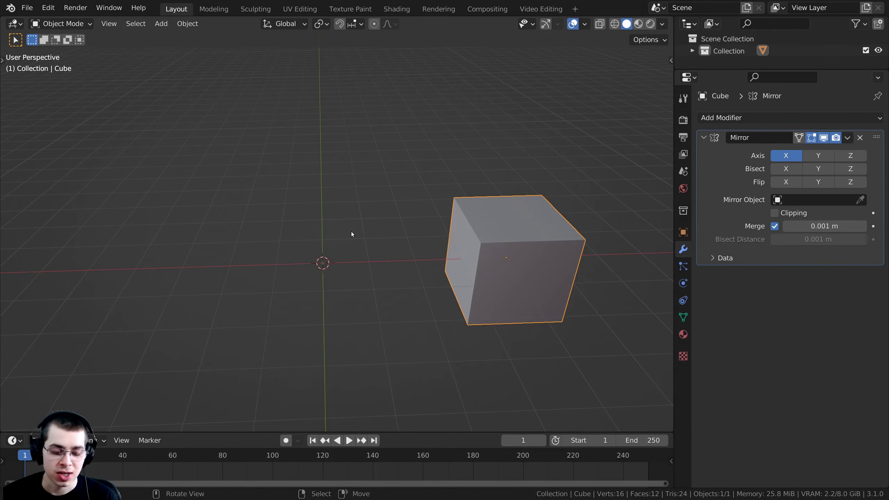
# Step: Place the 3D cursor away from the centre, then reset it to the world origin together with the view
pyautogui.moveTo(366, 214); pyautogui.dragTo(391, 193, button='middle')
pyautogui.keyDown('shift'); pyautogui.rightClick(387, 159); pyautogui.keyUp('shift')
pyautogui.hotkey('shift', 'c')
pyautogui.keyDown('shift'); pyautogui.moveTo(269, 263); pyautogui.dragTo(379, 283, button='middle'); pyautogui.keyUp('shift')
pyautogui.hotkey('shift', 'c')
pyautogui.moveTo(227, 230); pyautogui.dragTo(264, 273, button='middle')
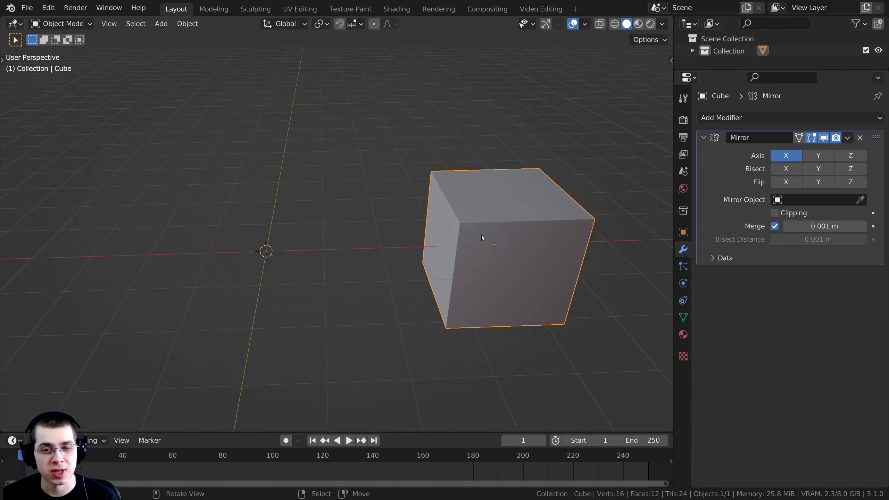
# Step: Set the cube's origin to the 3D cursor at the world origin
pyautogui.click(186, 23)
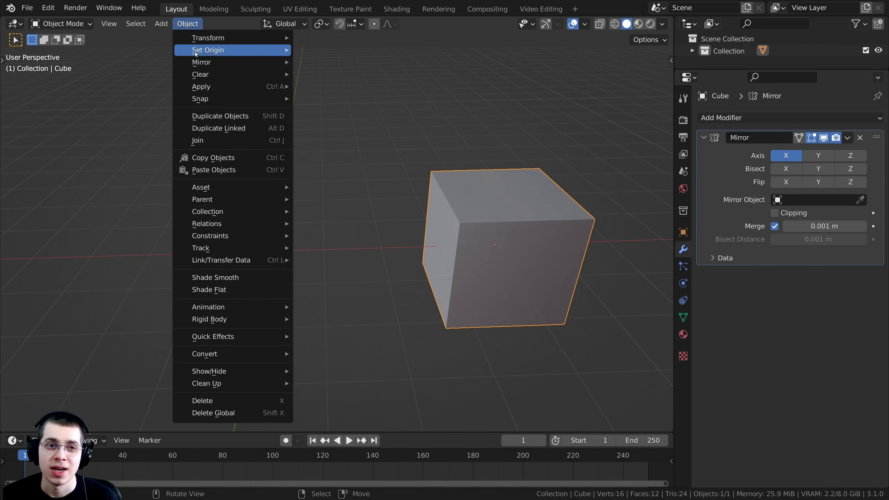
pyautogui.moveTo(195, 52)
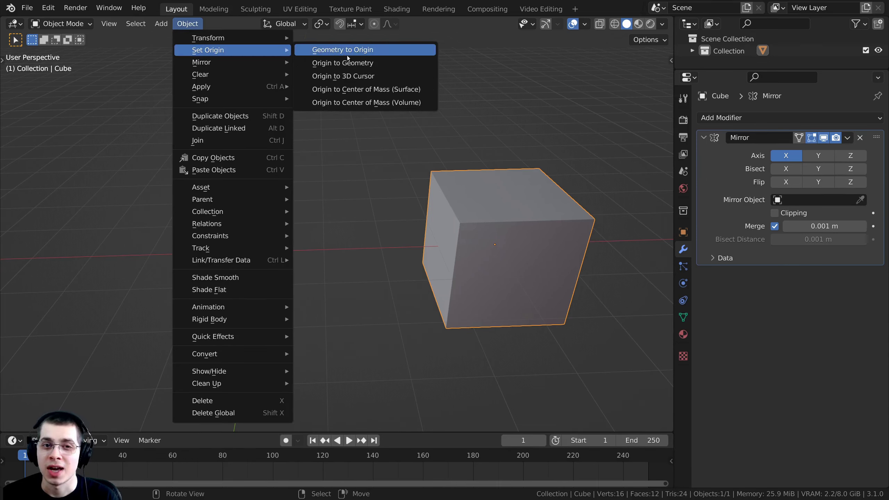
pyautogui.click(356, 77)
pyautogui.scroll(1, 498, 186)
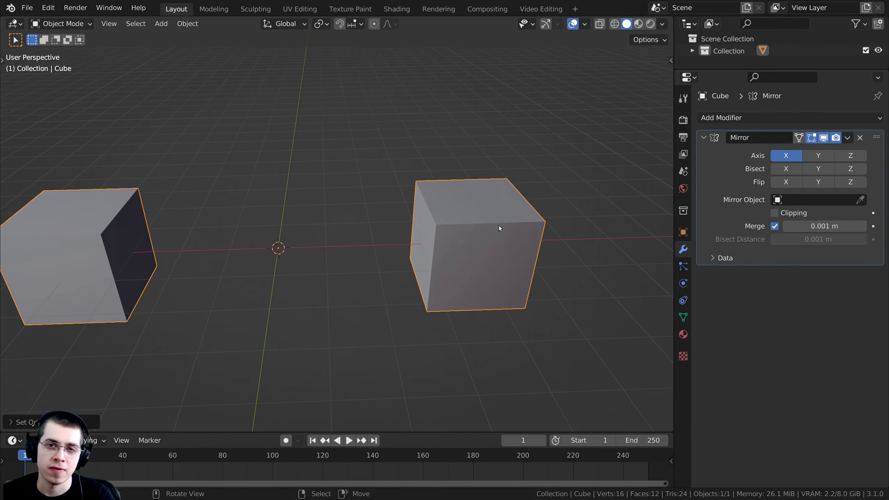
# Step: Move the 3D cursor away from the world origin and examine the cube's relocated origin point between the two mirrored halves
pyautogui.keyDown('shift'); pyautogui.moveTo(350, 239); pyautogui.dragTo(368, 209, button='middle'); pyautogui.keyUp('shift')
pyautogui.scroll(1, 417, 230)
pyautogui.keyDown('shift'); pyautogui.rightClick(388, 96); pyautogui.keyUp('shift')
pyautogui.keyDown('shift'); pyautogui.moveTo(397, 130); pyautogui.dragTo(390, 118, button='middle'); pyautogui.keyUp('shift')
pyautogui.keyDown('shift'); pyautogui.moveTo(294, 176); pyautogui.dragTo(286, 166, button='middle'); pyautogui.keyUp('shift')
pyautogui.scroll(2, 285, 166)
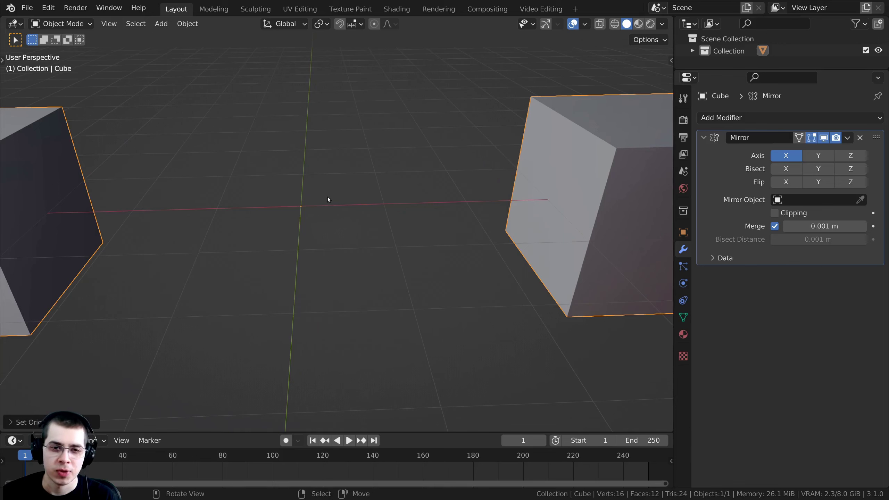
pyautogui.hotkey('alt', 'a')
pyautogui.scroll(1, 371, 226)
pyautogui.rightClick(579, 168)
pyautogui.keyDown('shift'); pyautogui.moveTo(298, 210); pyautogui.dragTo(451, 234, button='middle'); pyautogui.keyUp('shift')
pyautogui.scroll(1, 365, 242)
pyautogui.scroll(-3, 374, 244)
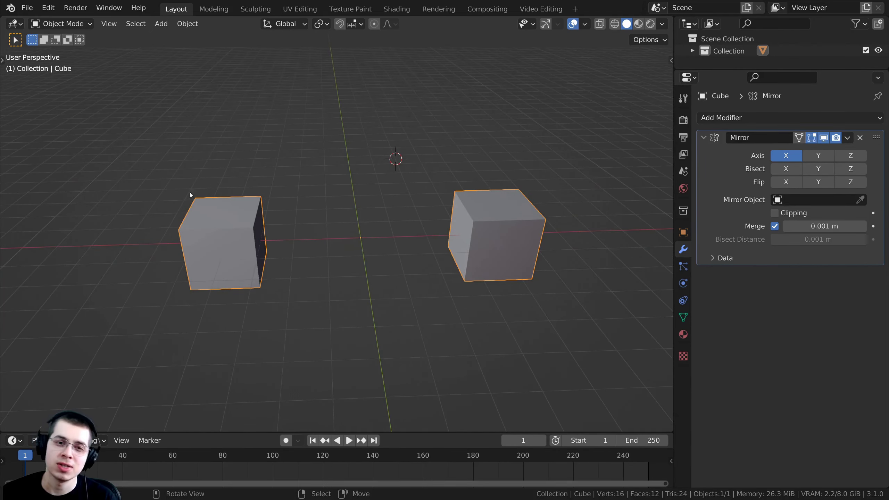
# Step: Undo the cube's last origin change
pyautogui.moveTo(406, 196); pyautogui.dragTo(216, 165, button='middle')
pyautogui.moveTo(349, 224); pyautogui.dragTo(336, 210, button='middle')
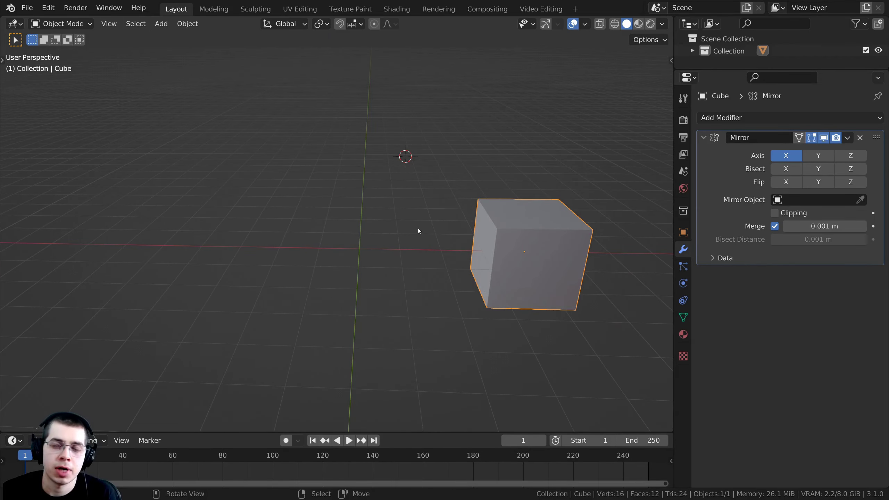
pyautogui.moveTo(418, 240); pyautogui.dragTo(424, 237, button='middle')
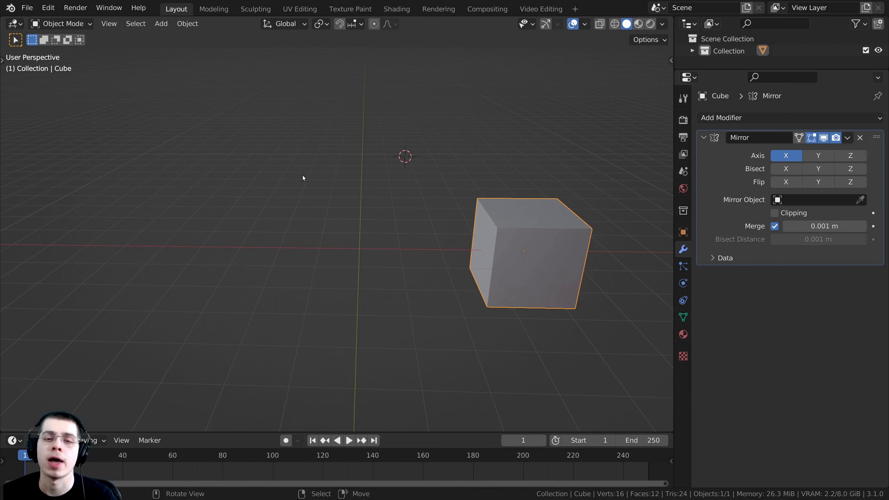
# Step: Return the 3D cursor to the world origin
pyautogui.moveTo(357, 199); pyautogui.dragTo(382, 170, button='middle')
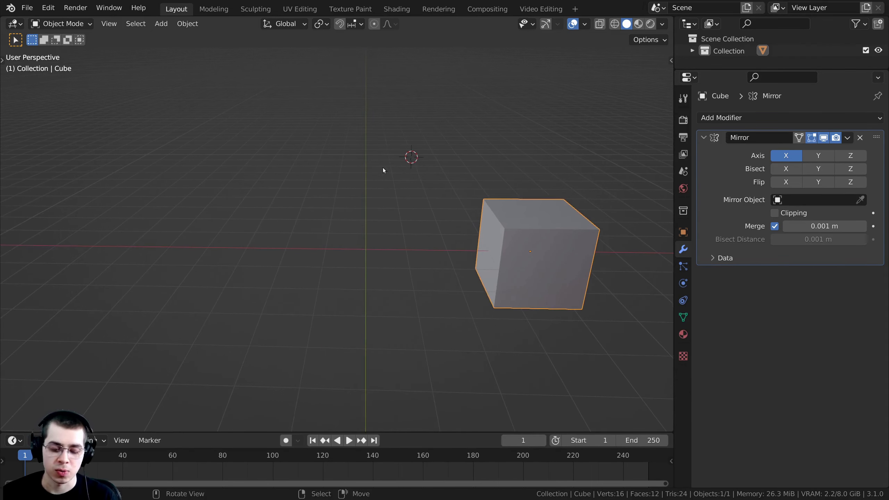
pyautogui.moveTo(385, 128); pyautogui.dragTo(376, 100, button='middle')
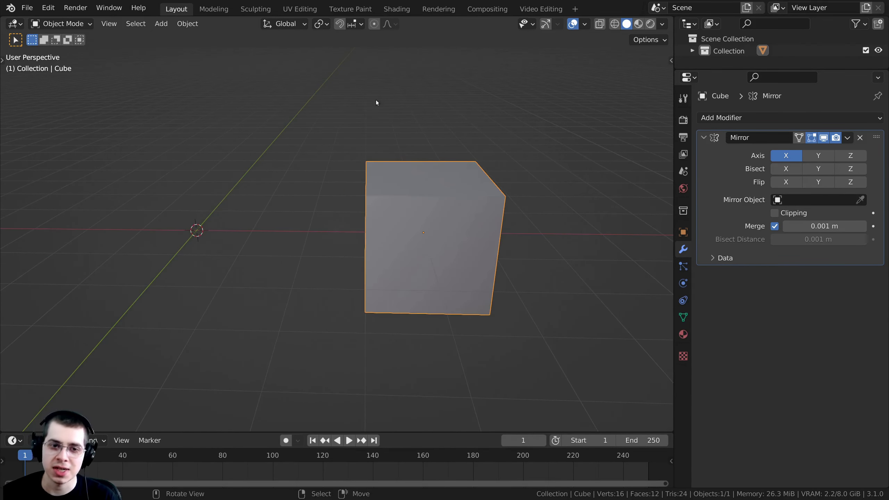
pyautogui.moveTo(167, 184); pyautogui.dragTo(374, 197, button='middle')
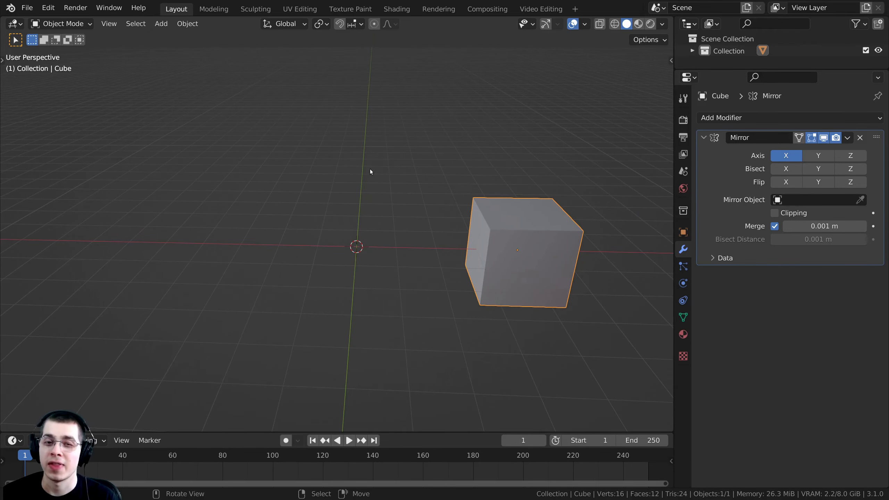
# Step: Add a UV sphere at the world origin and delete it again
pyautogui.hotkey('shift', 'a')
pyautogui.moveTo(369, 168)
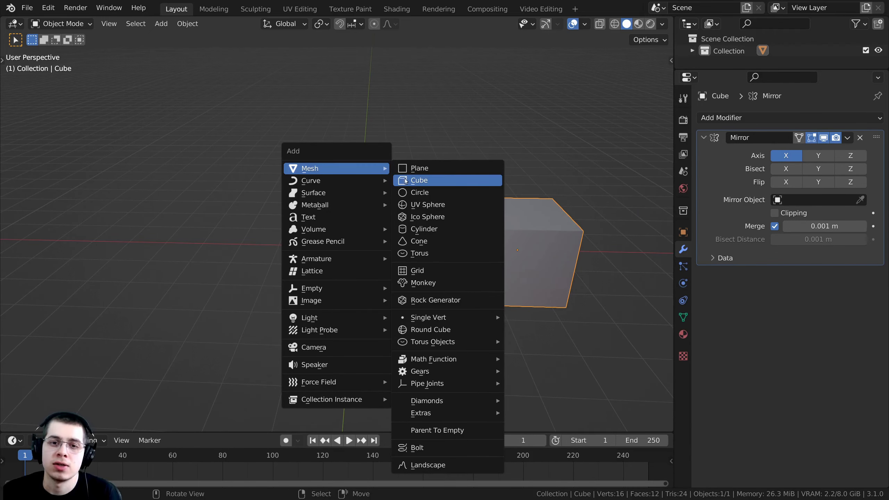
pyautogui.click(425, 206)
pyautogui.moveTo(425, 208); pyautogui.dragTo(329, 261, button='middle')
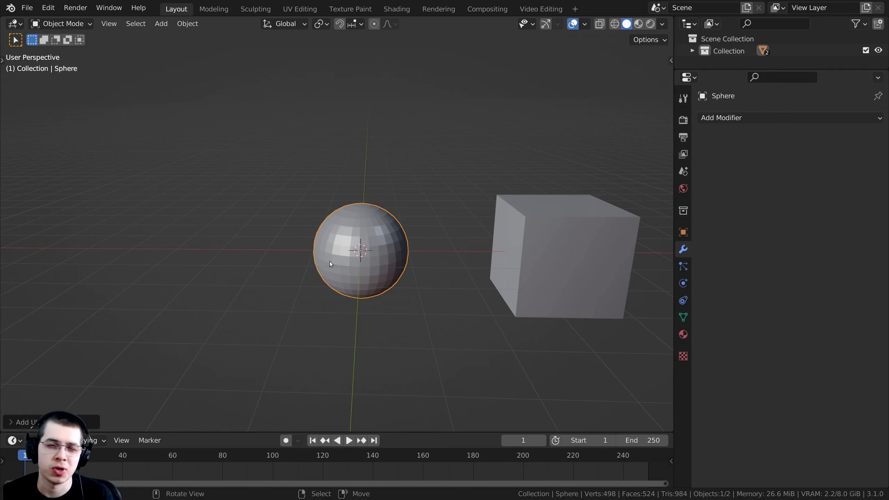
pyautogui.press('x')
pyautogui.click(374, 192)
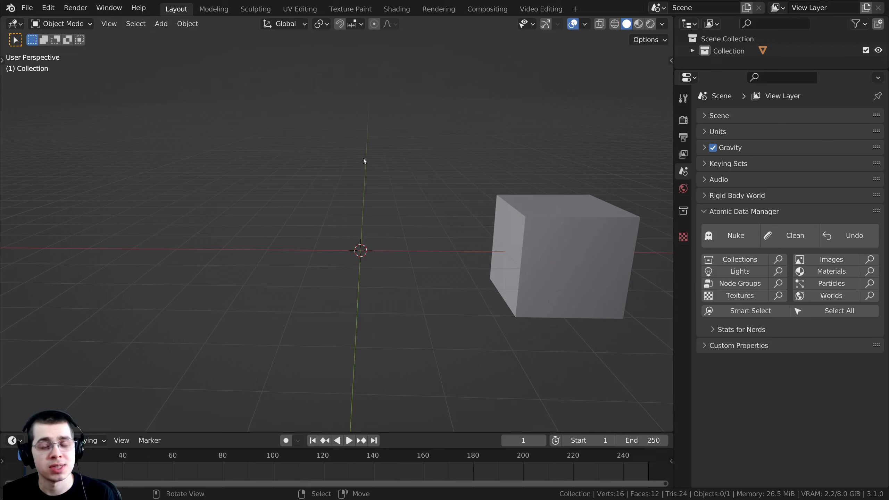
# Step: Add a Plain Axes empty at the world origin, beside the cube
pyautogui.hotkey('shift', 'a')
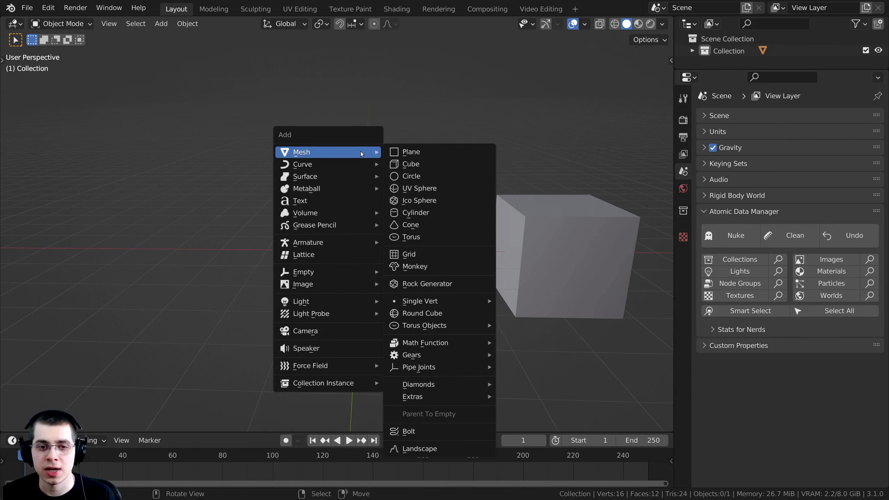
pyautogui.moveTo(318, 275)
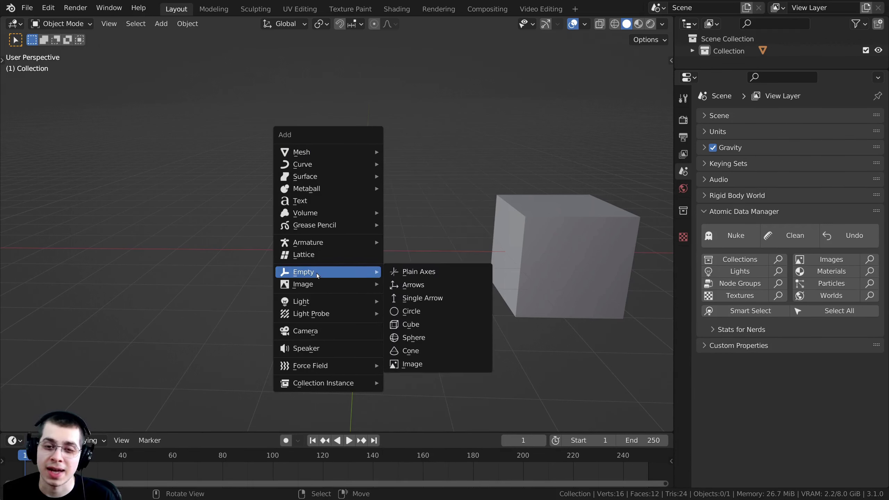
pyautogui.click(429, 273)
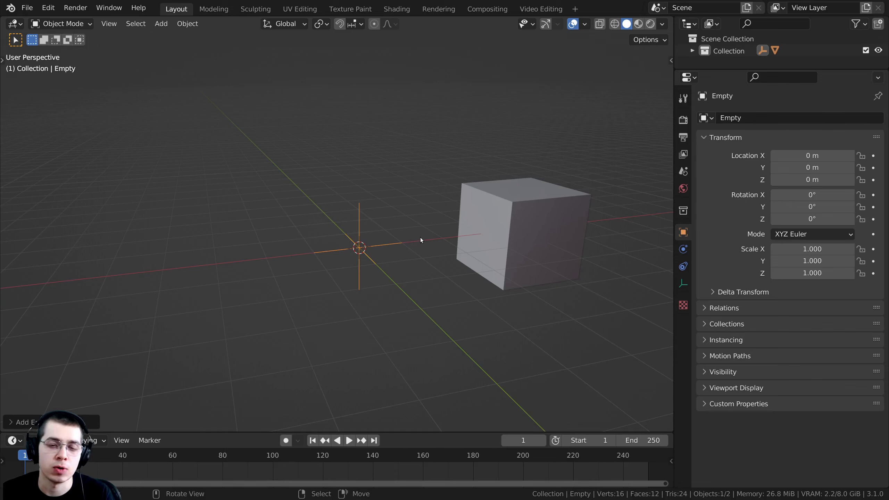
pyautogui.scroll(4, 347, 212)
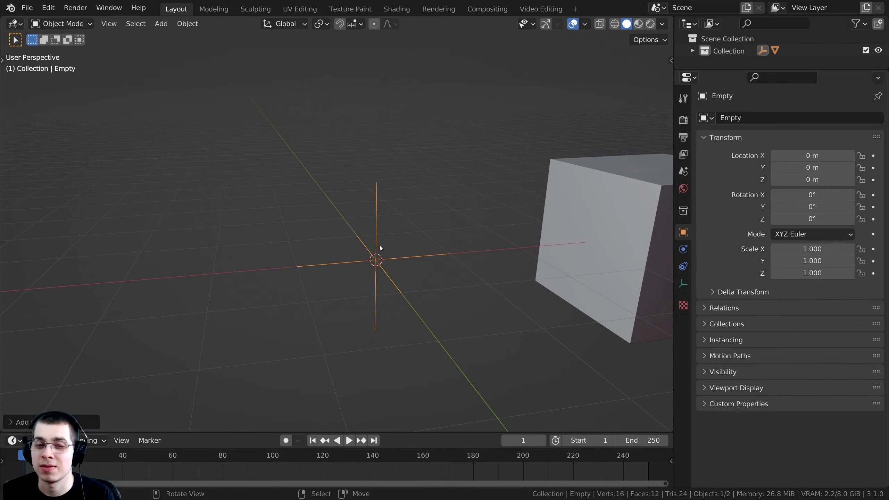
pyautogui.scroll(-3, 385, 245)
pyautogui.click(406, 263)
pyautogui.moveTo(433, 303); pyautogui.dragTo(347, 290, button='middle')
pyautogui.click(366, 230)
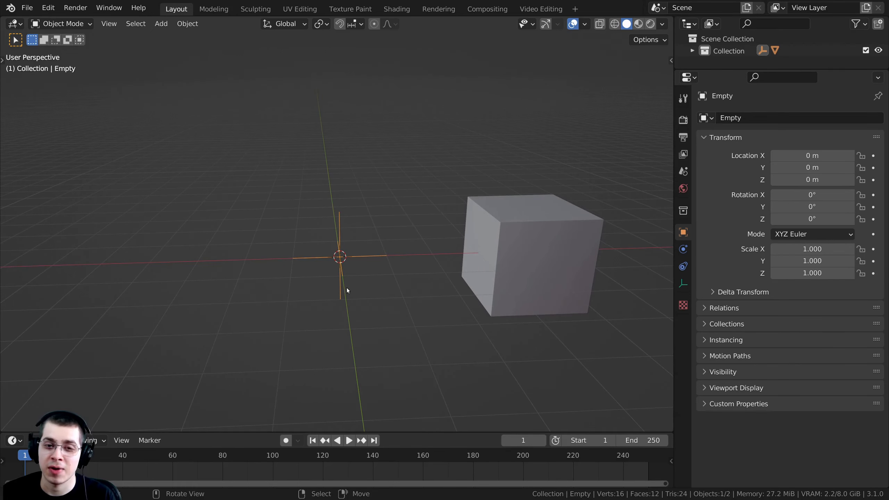
pyautogui.moveTo(428, 242); pyautogui.dragTo(487, 235, button='middle')
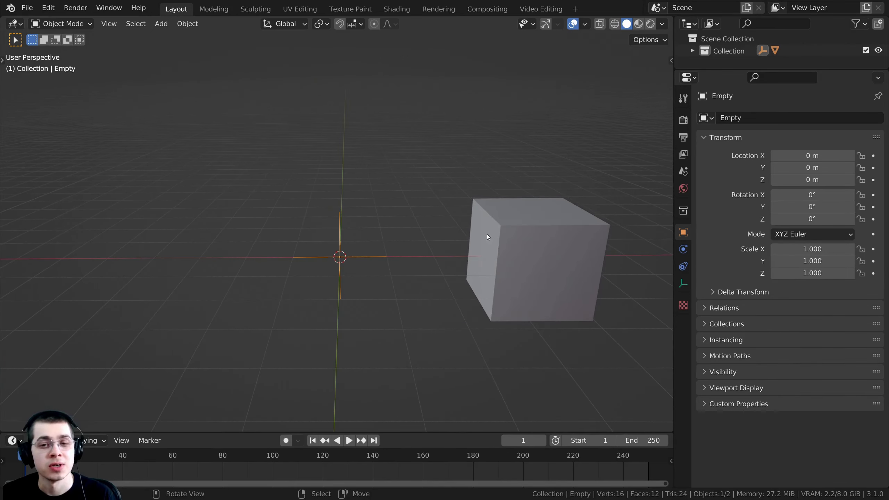
# Step: Set the empty at the world origin as the Mirror Object of the cube's Mirror modifier
pyautogui.click(492, 238)
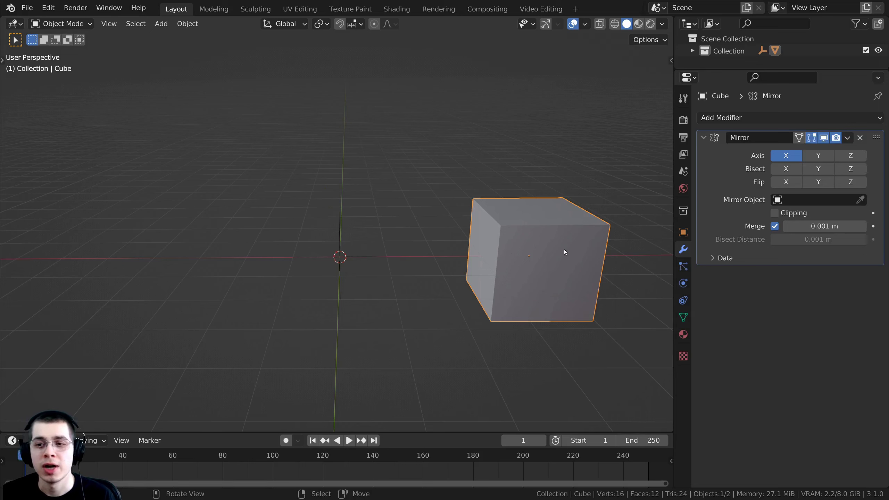
pyautogui.click(795, 200)
pyautogui.click(737, 197)
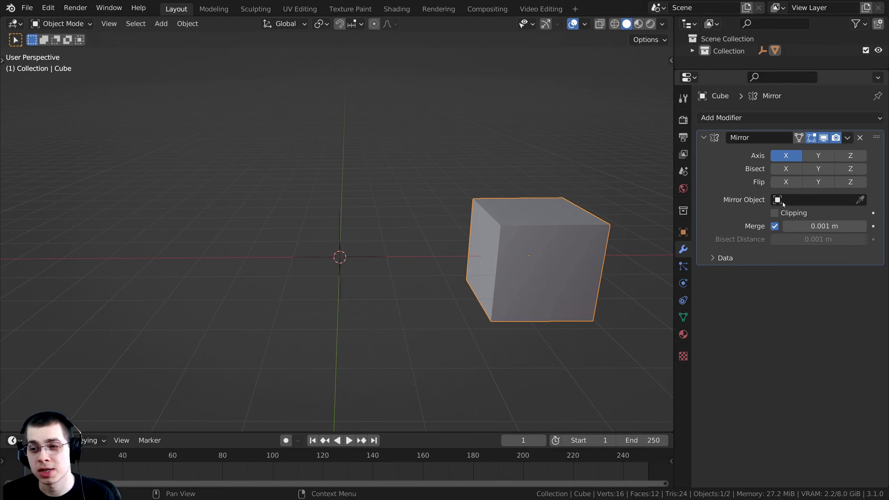
pyautogui.click(861, 200)
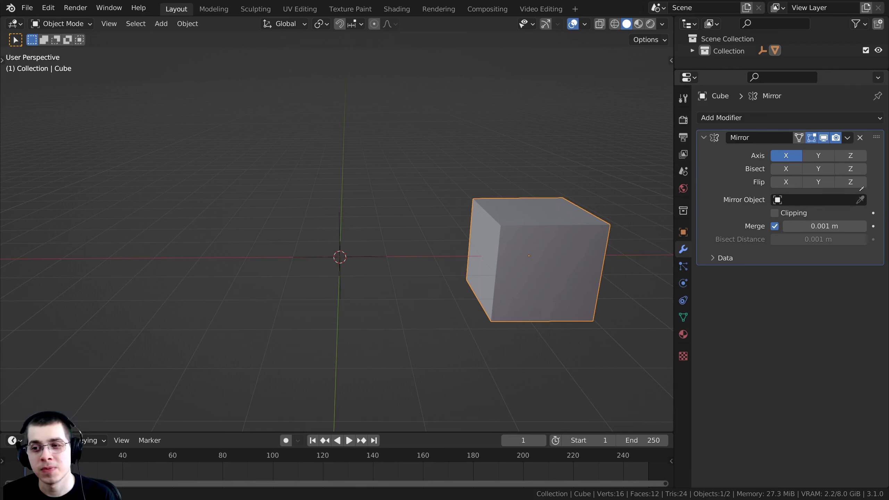
pyautogui.click(356, 254)
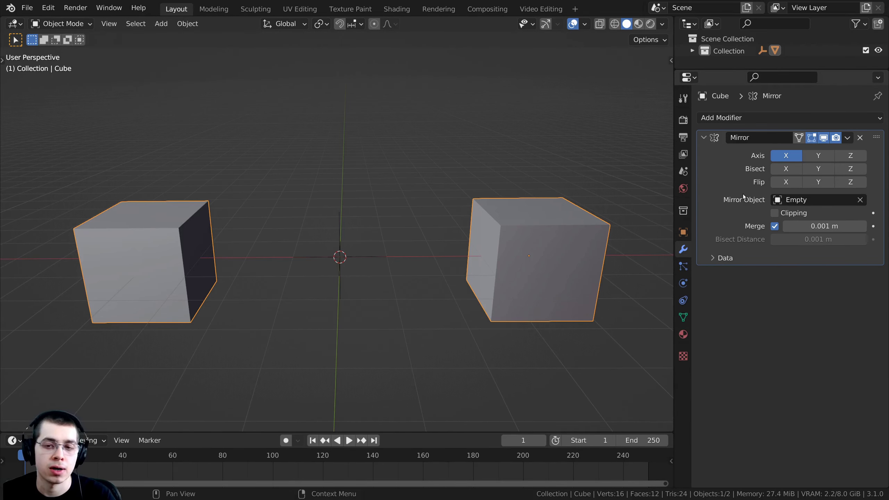
# Step: Move the empty from the world origin towards the original cube, to about X 1.66 m, Y 0.34 m, Z 0.73 m
pyautogui.moveTo(563, 299); pyautogui.dragTo(542, 253, button='middle')
pyautogui.scroll(1, 542, 252)
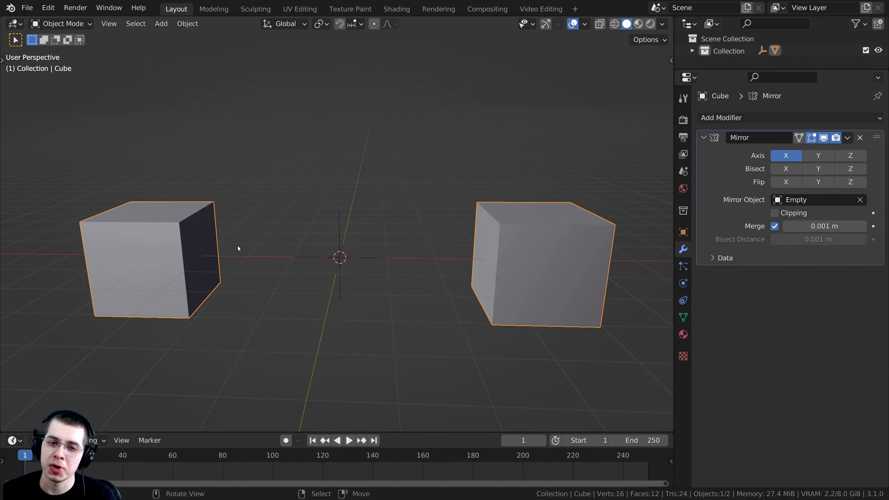
pyautogui.click(347, 258)
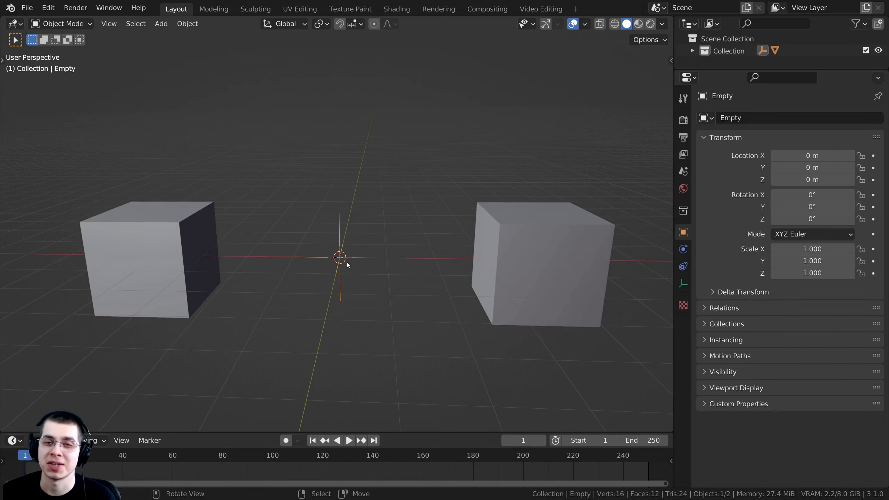
pyautogui.moveTo(353, 262); pyautogui.dragTo(375, 244, button='middle')
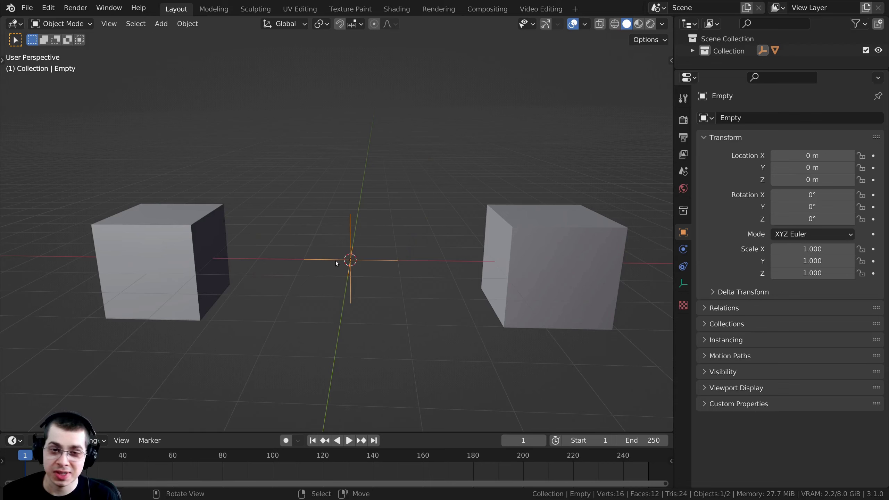
pyautogui.press('g')
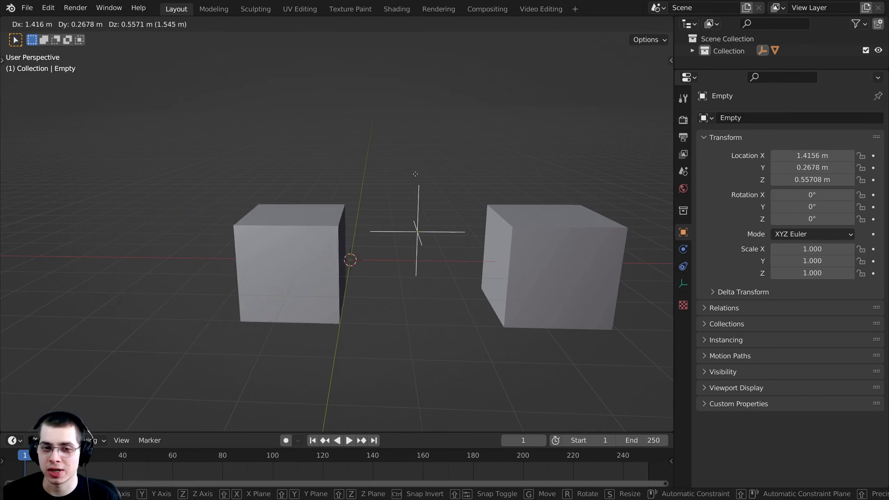
pyautogui.click(424, 169)
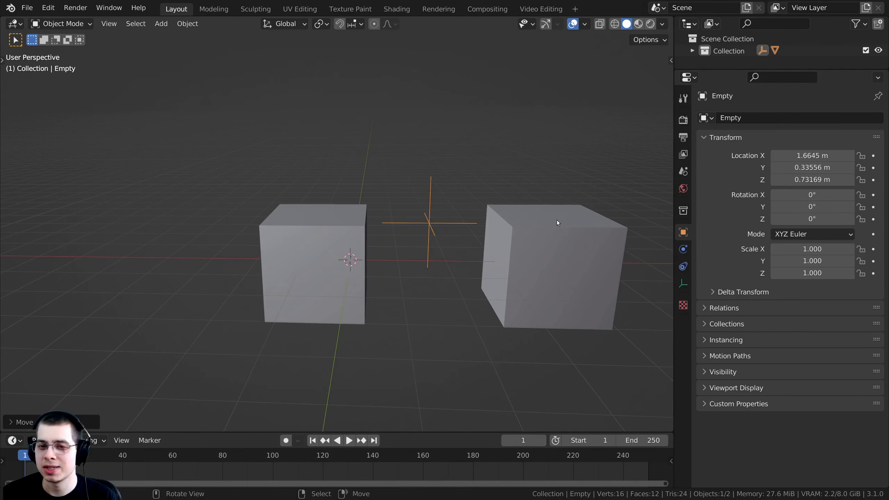
# Step: Check the cube's Mirror modifier, and reposition the empty at about X 1.51 m, Y 0.27 m, Z 0.52 m
pyautogui.click(557, 220)
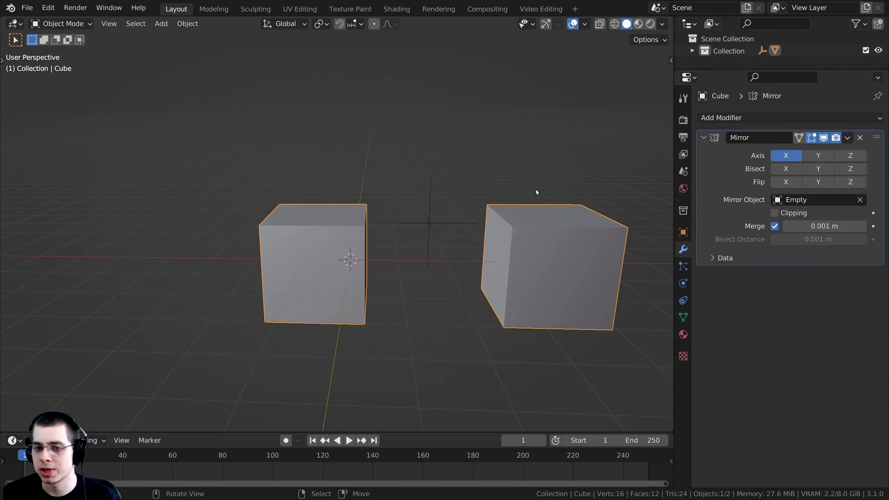
pyautogui.click(436, 218)
pyautogui.press('g')
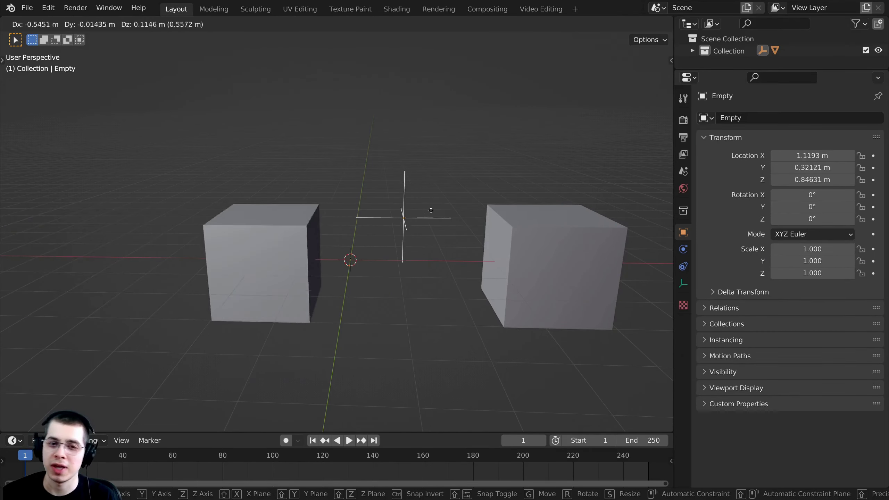
pyautogui.click(448, 227)
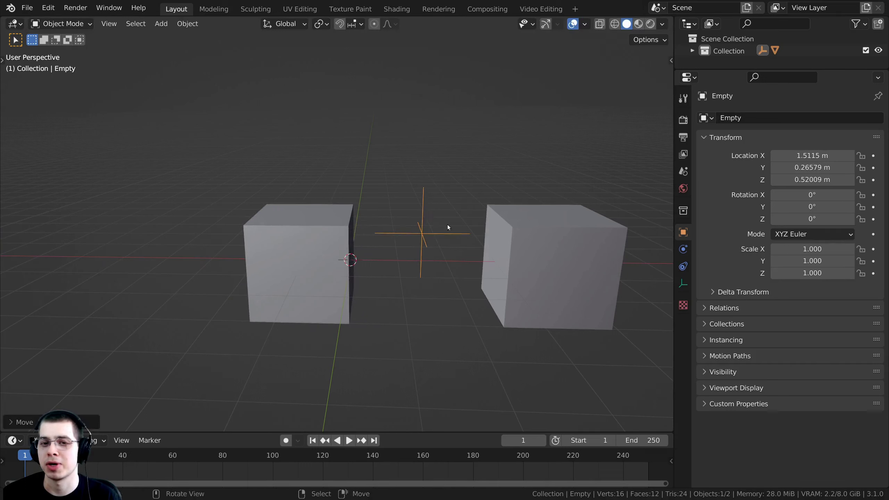
# Step: Move the empty closer to the original cube, to about X 2.18 m, Y 0.31 m, Z 0.50 m
pyautogui.keyDown('shift'); pyautogui.moveTo(448, 227); pyautogui.dragTo(376, 226, button='middle'); pyautogui.keyUp('shift')
pyautogui.press('g')
pyautogui.click(414, 225)
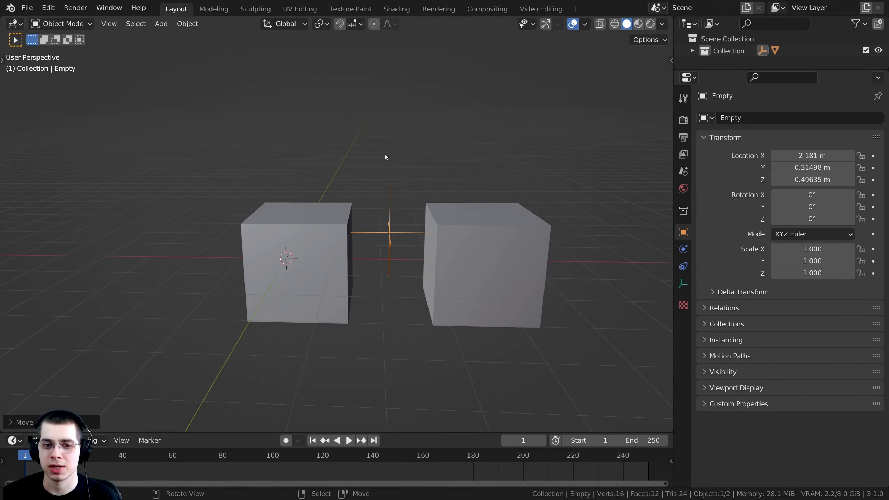
# Step: Move the empty to about X -1.35 m and back between the cubes, to about X 0.44 m, Y 0.89 m, Z 0.63 m
pyautogui.moveTo(386, 156); pyautogui.dragTo(383, 227, button='middle')
pyautogui.moveTo(375, 266); pyautogui.dragTo(376, 298, button='middle')
pyautogui.keyDown('shift'); pyautogui.moveTo(376, 298); pyautogui.dragTo(525, 246, button='middle'); pyautogui.keyUp('shift')
pyautogui.press('g')
pyautogui.click(364, 224)
pyautogui.moveTo(364, 224); pyautogui.dragTo(358, 154, button='middle')
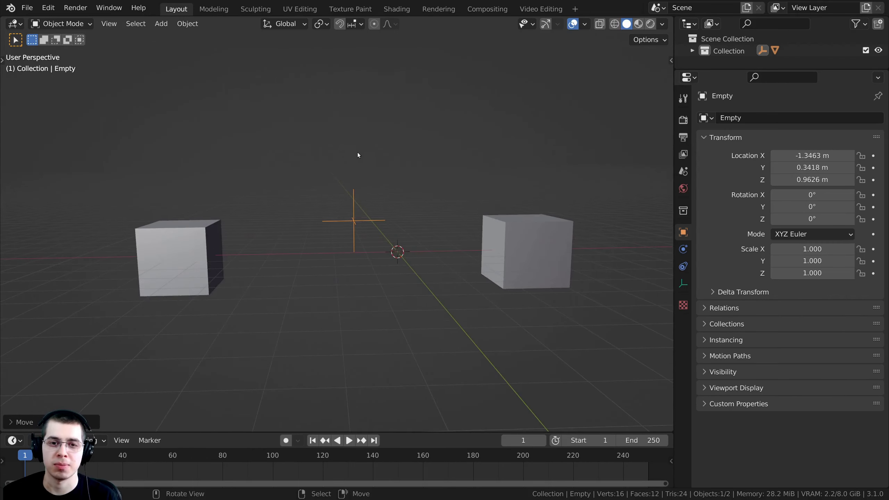
pyautogui.moveTo(368, 210); pyautogui.dragTo(353, 223, button='middle')
pyautogui.scroll(1, 353, 222)
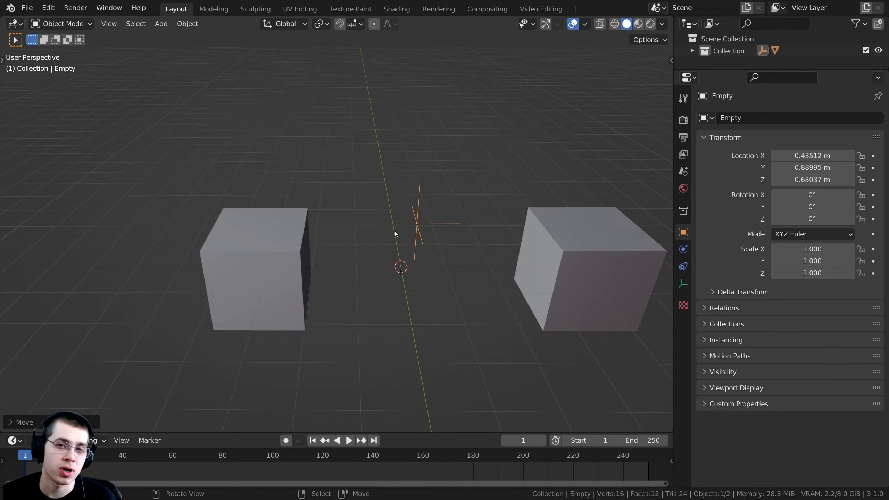
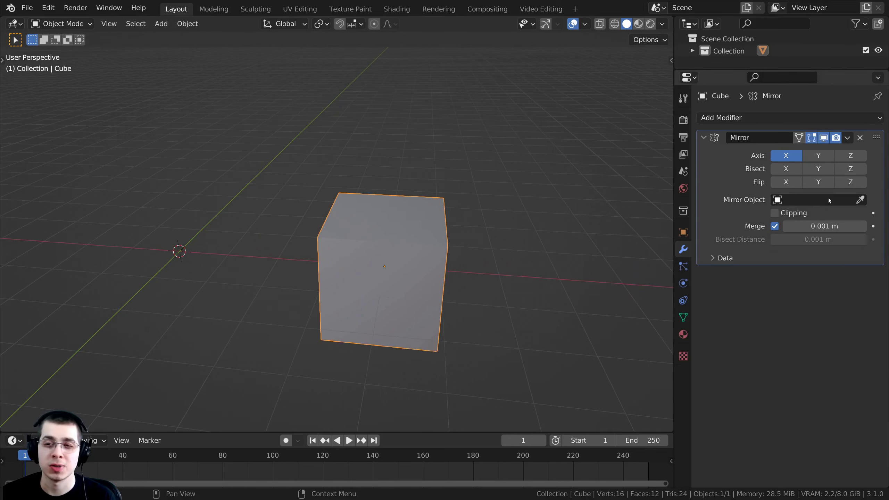
# Step: Clear the cube's location to put it back at the world origin, and display its transform values in the viewport
pyautogui.scroll(2, 410, 272)
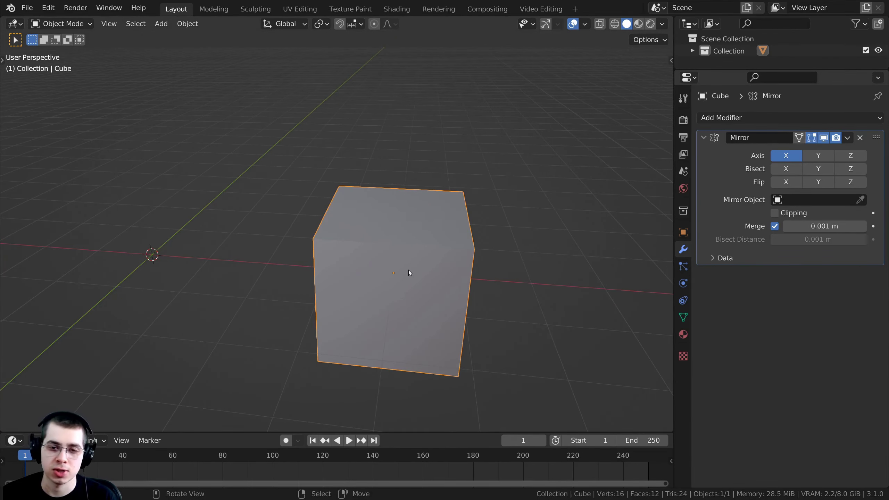
pyautogui.moveTo(388, 277); pyautogui.dragTo(455, 256, button='middle')
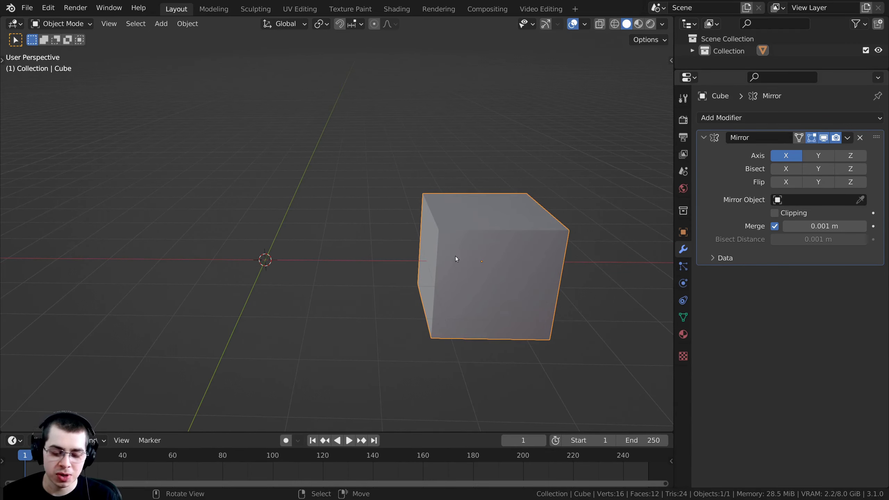
pyautogui.hotkey('alt', 'g')
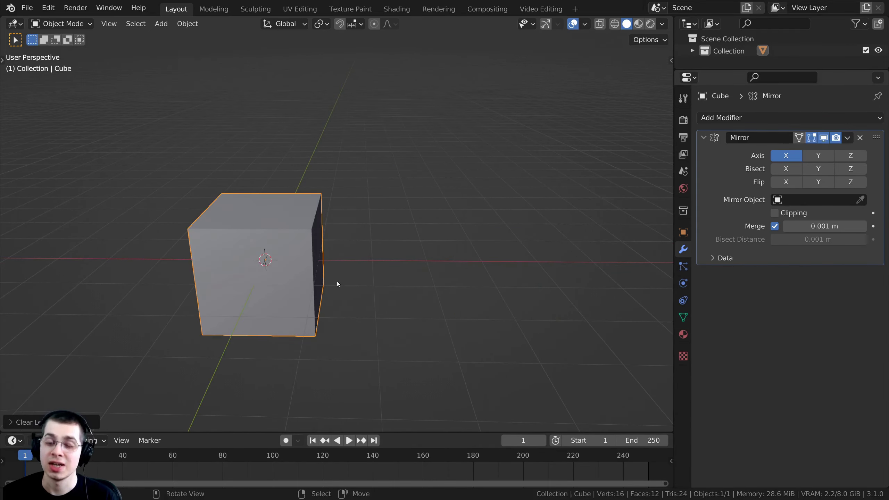
pyautogui.press('KP_Decimal')
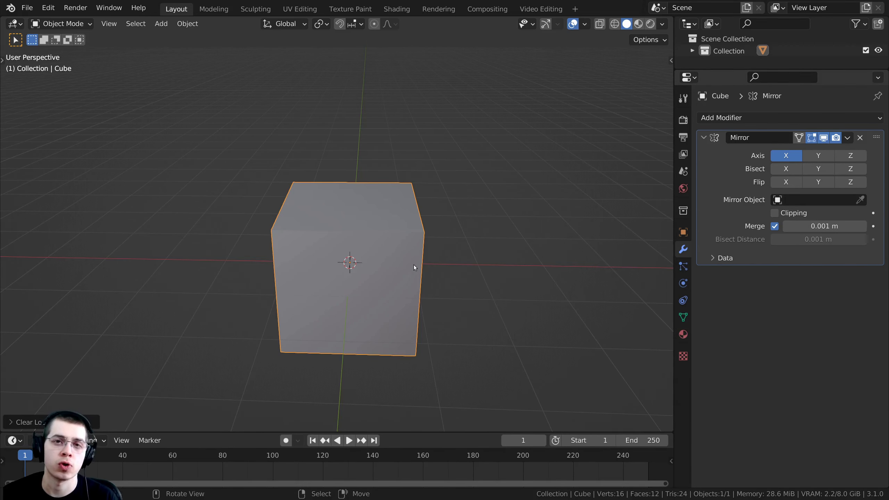
pyautogui.scroll(-1, 414, 264)
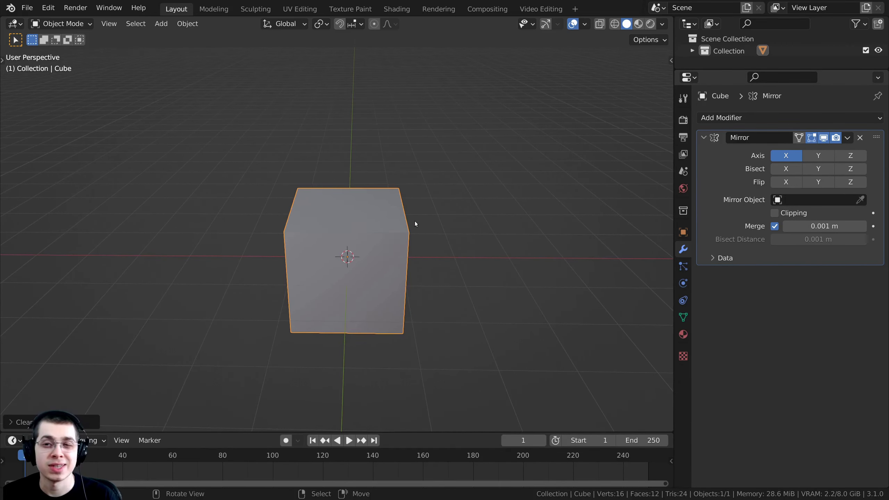
pyautogui.press('n')
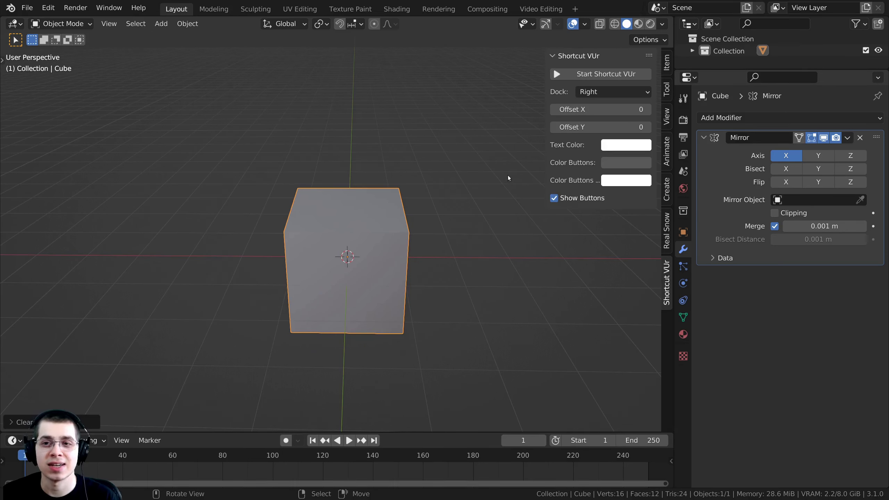
pyautogui.click(666, 72)
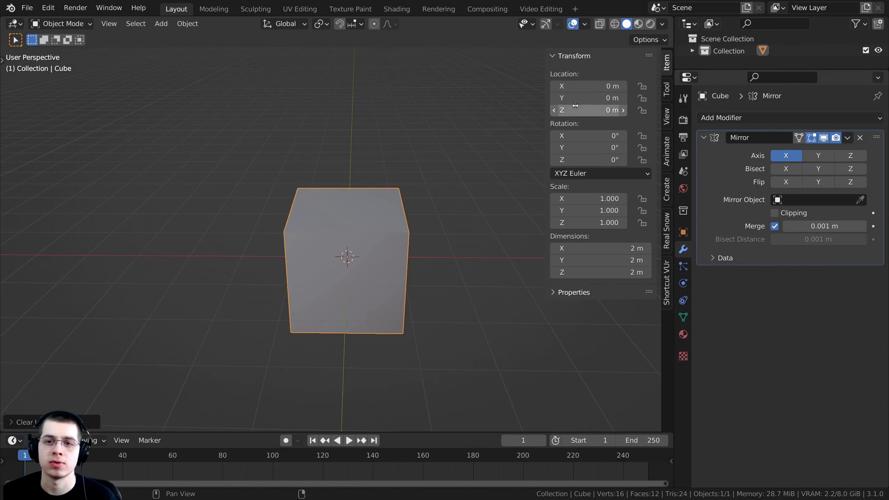
# Step: Move the cube in Object Mode away from the world origin, to about X 5.20 m, Y 0.66 m, Z 0.89 m
pyautogui.scroll(-1, 302, 192)
pyautogui.press('g')
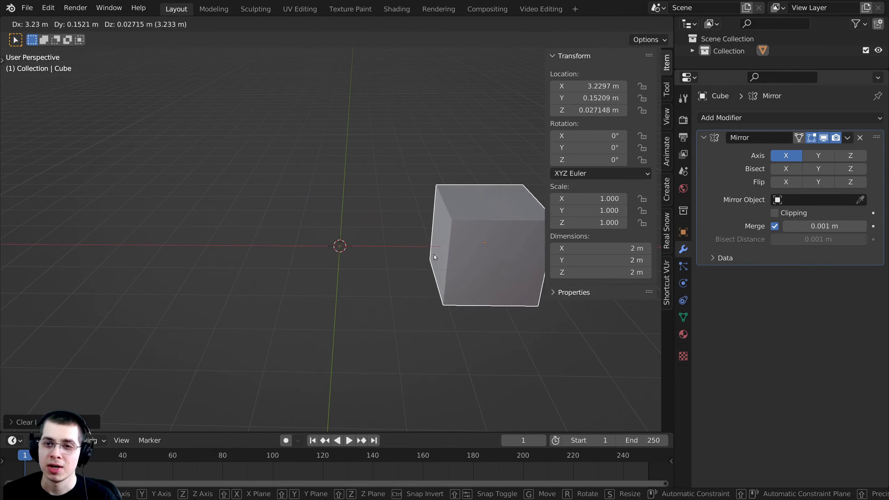
pyautogui.click(440, 257)
pyautogui.keyDown('shift'); pyautogui.moveTo(439, 257); pyautogui.dragTo(364, 262, button='middle'); pyautogui.keyUp('shift')
pyautogui.press('g')
pyautogui.click(408, 255)
pyautogui.press('g')
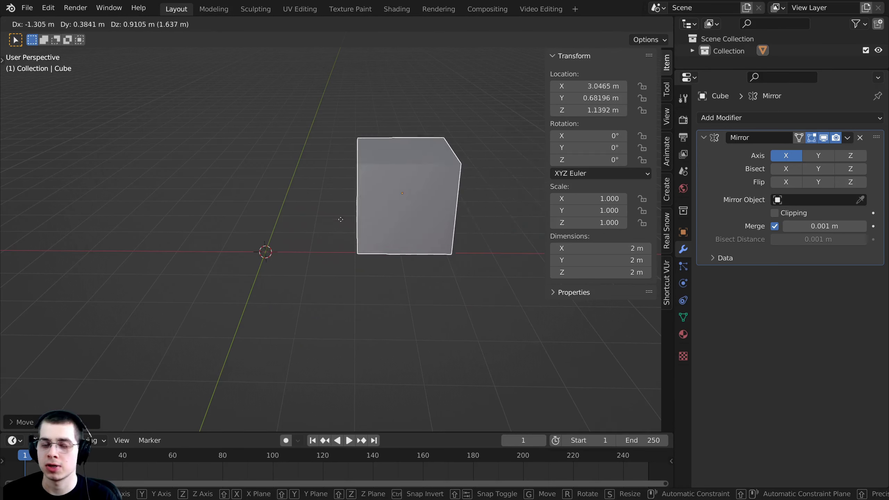
pyautogui.click(416, 224)
pyautogui.moveTo(414, 227)
pyautogui.keyDown('shift'); pyautogui.mouseDown(button='middle')
pyautogui.moveTo(420, 236)
pyautogui.moveTo(451, 230)
pyautogui.moveTo(422, 212)
pyautogui.mouseUp(button='middle'); pyautogui.keyUp('shift')
pyautogui.press('g')
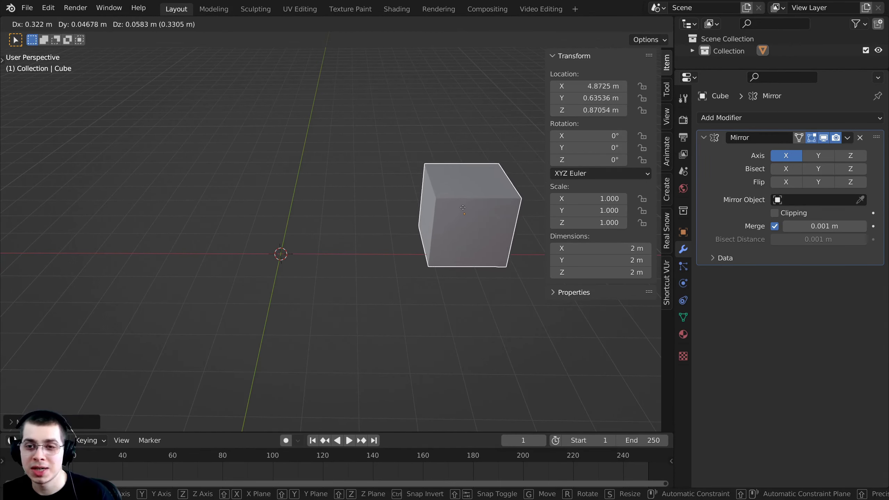
pyautogui.click(465, 212)
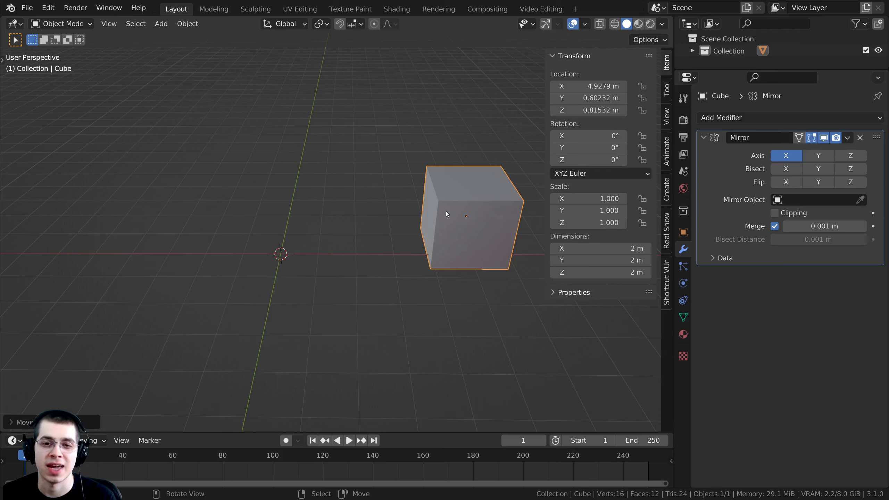
pyautogui.press('g')
pyautogui.click(466, 204)
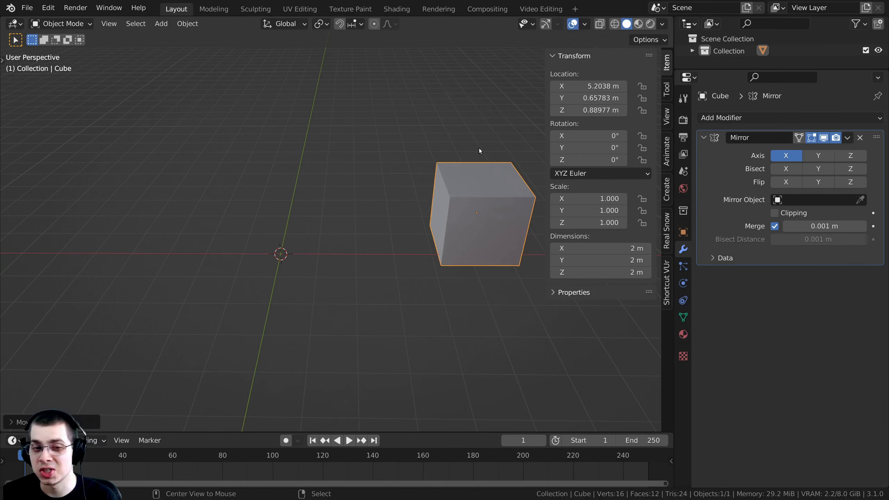
# Step: Clear the cube's location again to return it to the world origin
pyautogui.hotkey('alt', 'g')
pyautogui.keyDown('shift'); pyautogui.moveTo(333, 213); pyautogui.dragTo(354, 213, button='middle'); pyautogui.keyUp('shift')
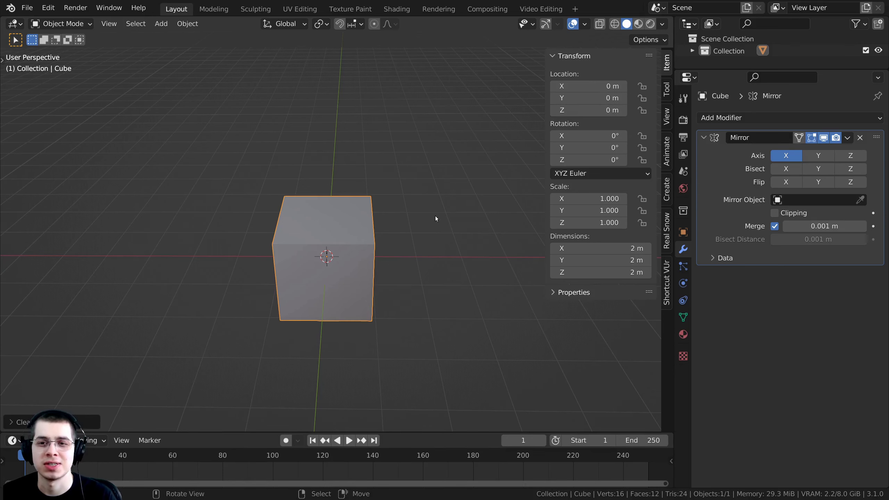
pyautogui.moveTo(360, 224); pyautogui.dragTo(339, 169, button='middle')
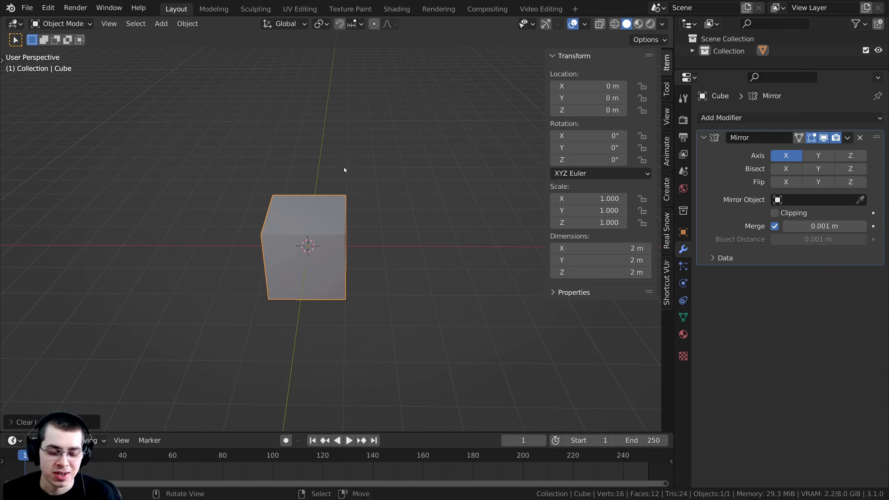
# Step: Move the cube's mesh in Edit Mode about 3.17 m along X from its origin, and return to Object Mode with the transform values hidden
pyautogui.press('Tab')
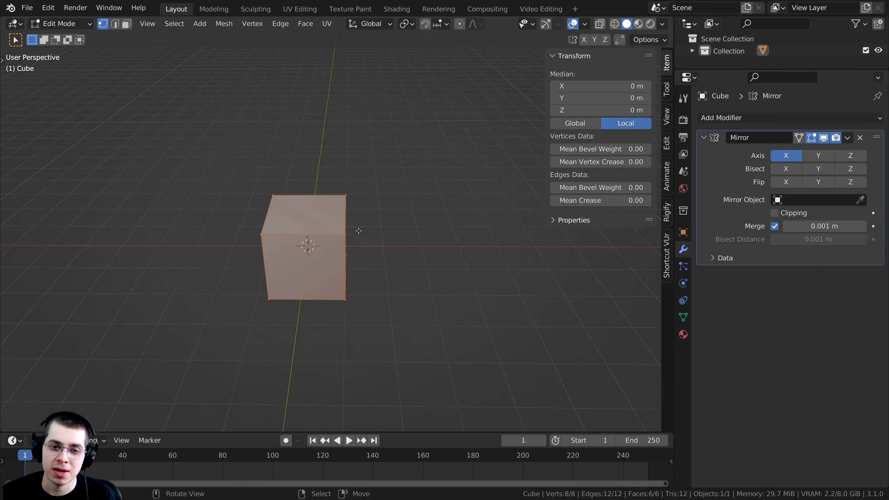
pyautogui.press('g')
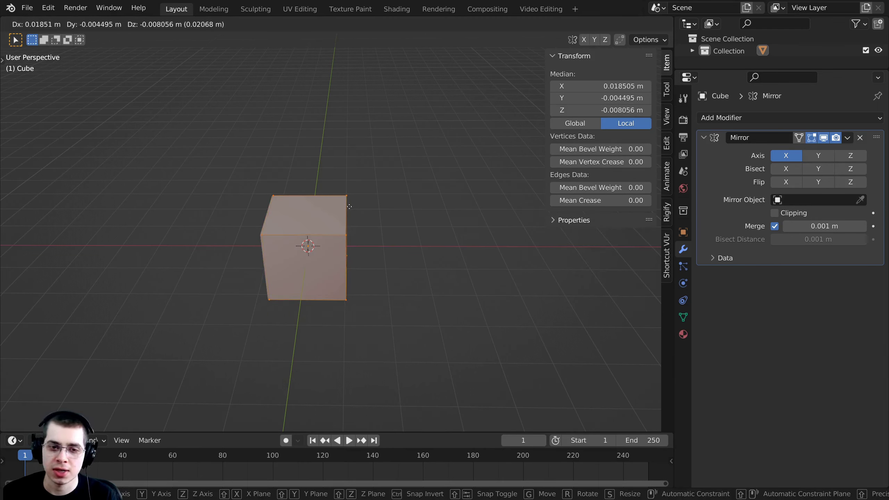
pyautogui.press('x')
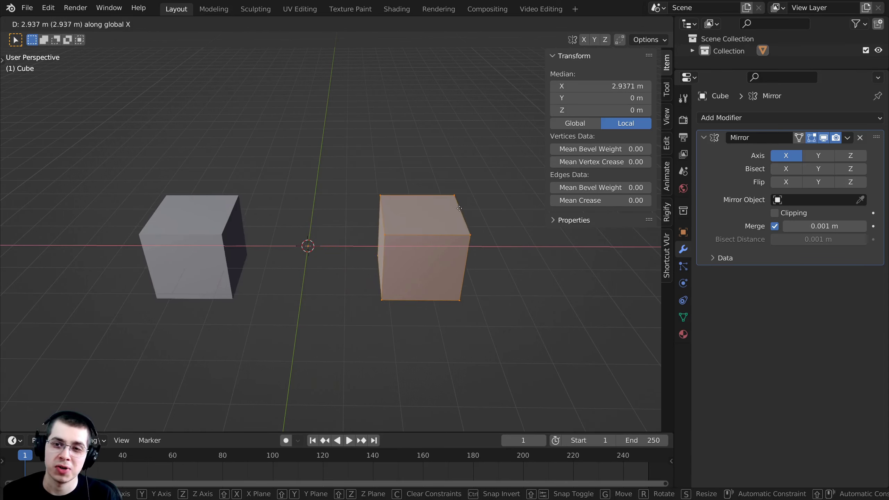
pyautogui.click(456, 192)
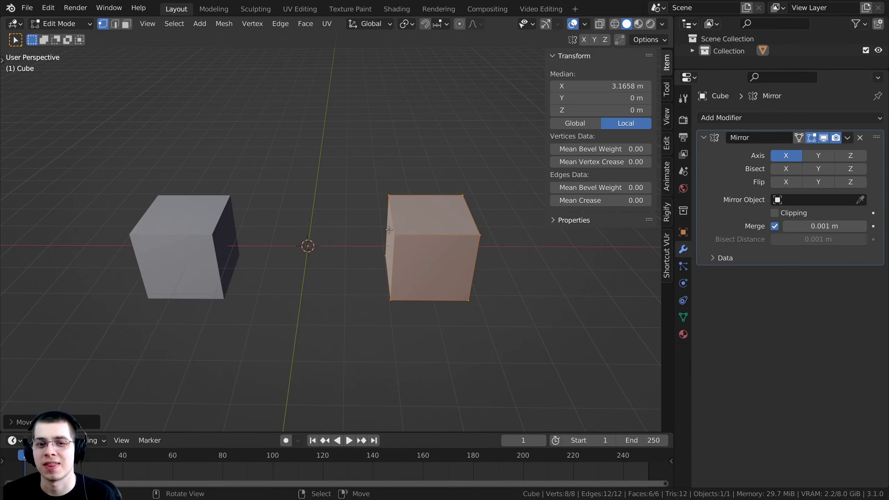
pyautogui.press('Tab')
pyautogui.press('n')
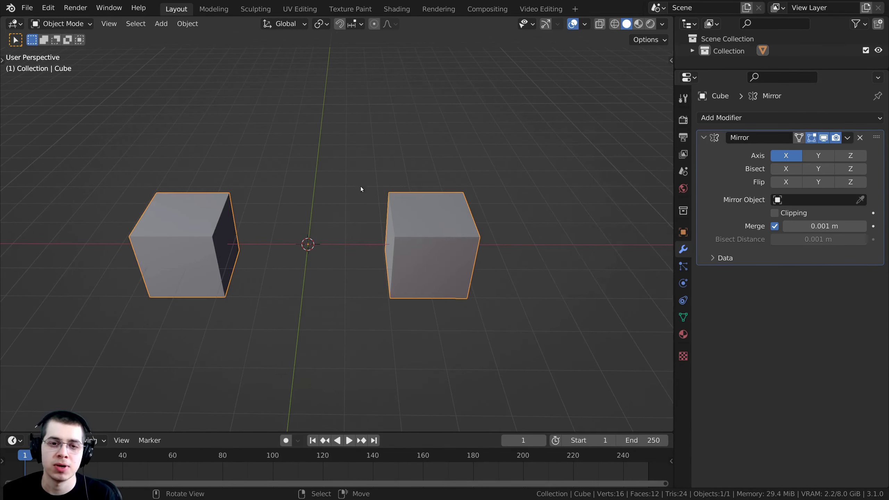
pyautogui.moveTo(361, 186); pyautogui.dragTo(400, 211, button='middle')
pyautogui.moveTo(384, 246); pyautogui.dragTo(354, 210, button='middle')
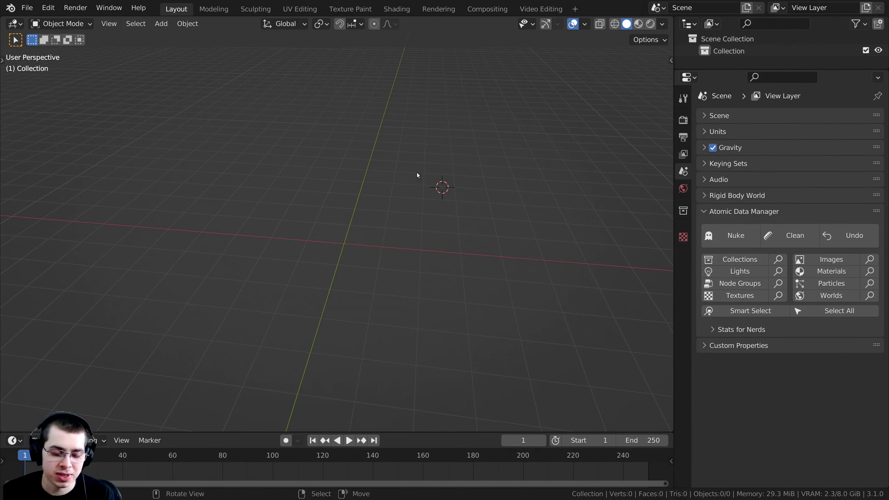
# Step: Return the 3D cursor to the world origin using Cursor to World Origin
pyautogui.hotkey('shift', 'c')
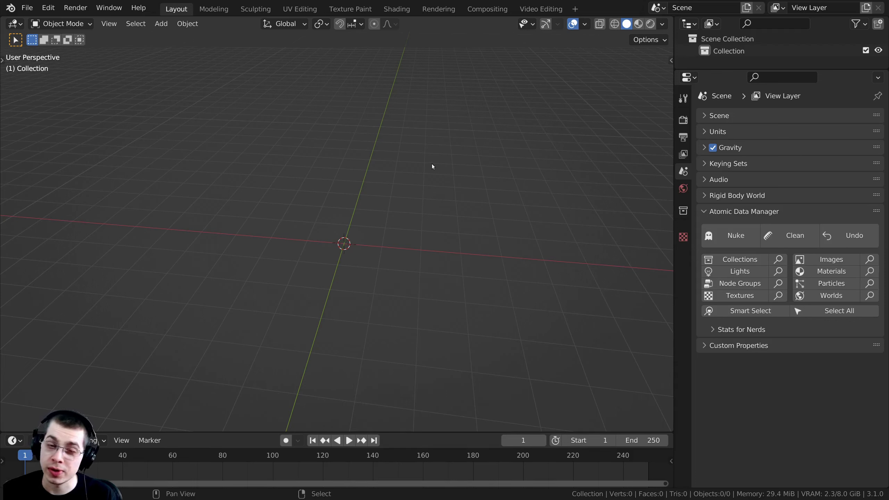
pyautogui.hotkey('shift', 's')
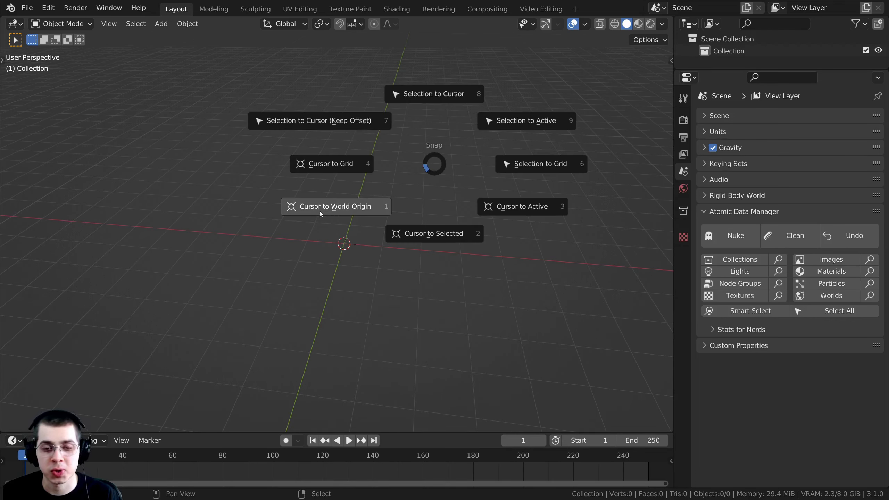
pyautogui.click(336, 211)
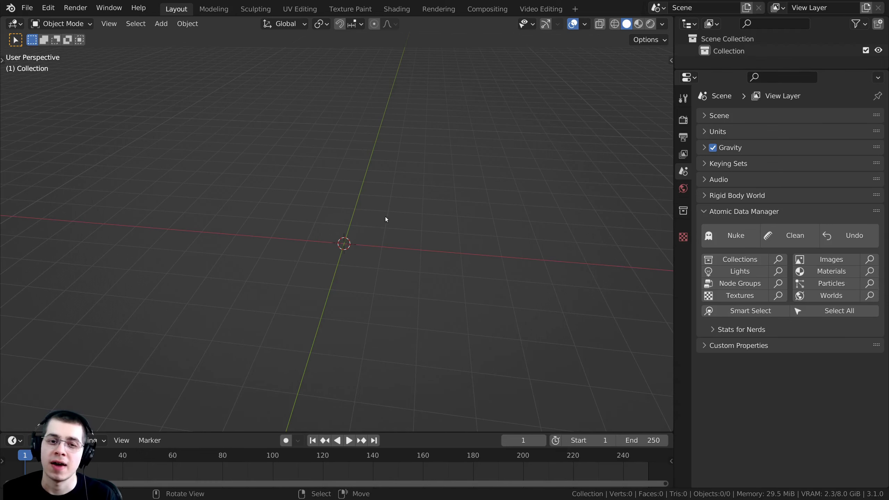
pyautogui.moveTo(335, 274); pyautogui.dragTo(396, 175, button='middle')
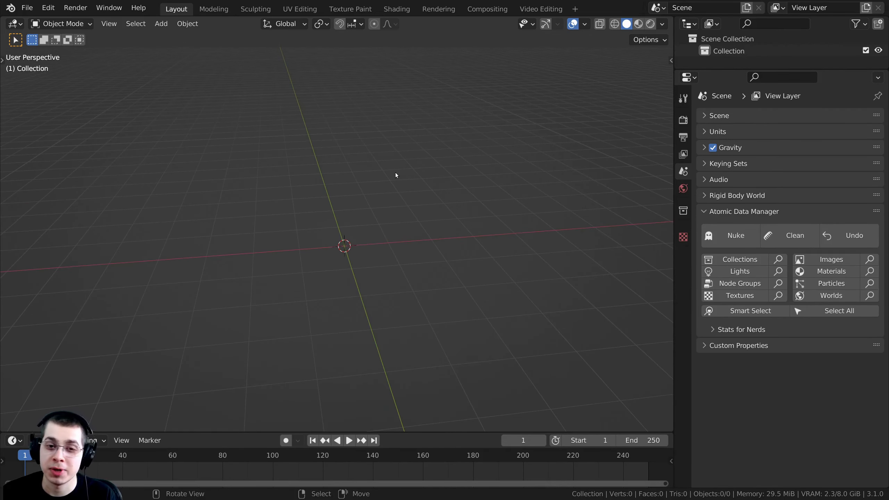
# Step: Add a cube mesh at the world origin
pyautogui.hotkey('shift', 'a')
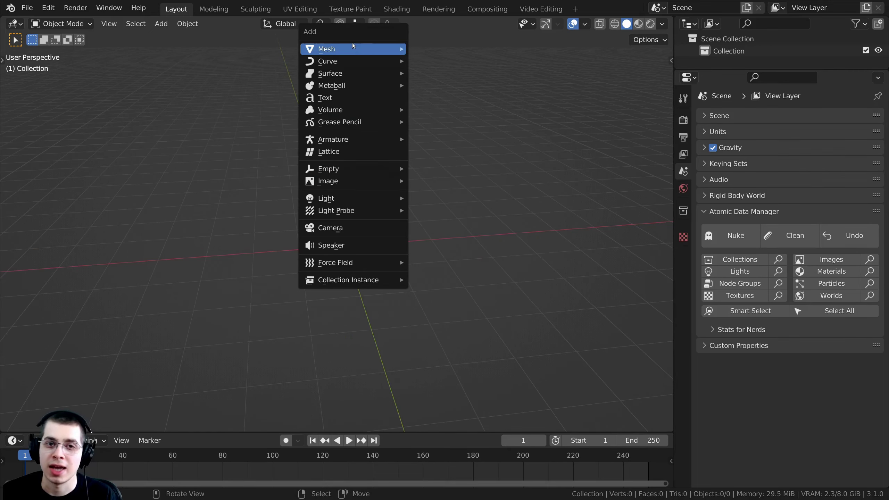
pyautogui.moveTo(352, 48)
pyautogui.click(435, 61)
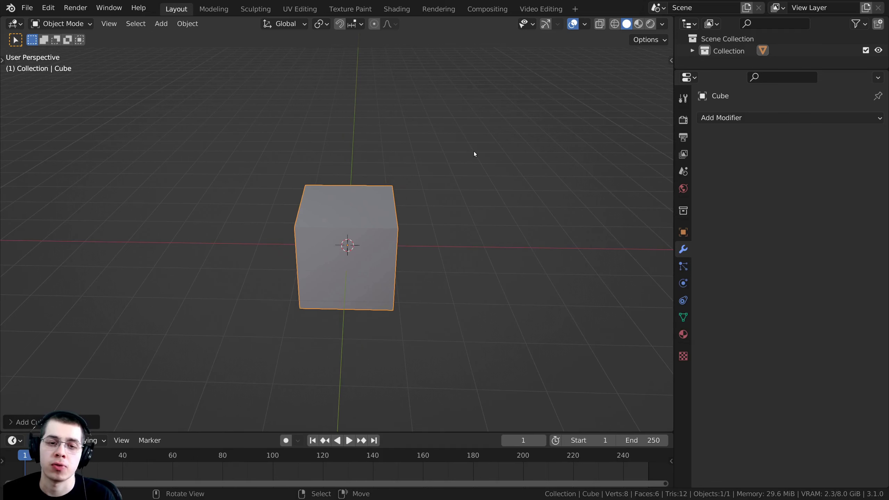
pyautogui.scroll(-2, 474, 152)
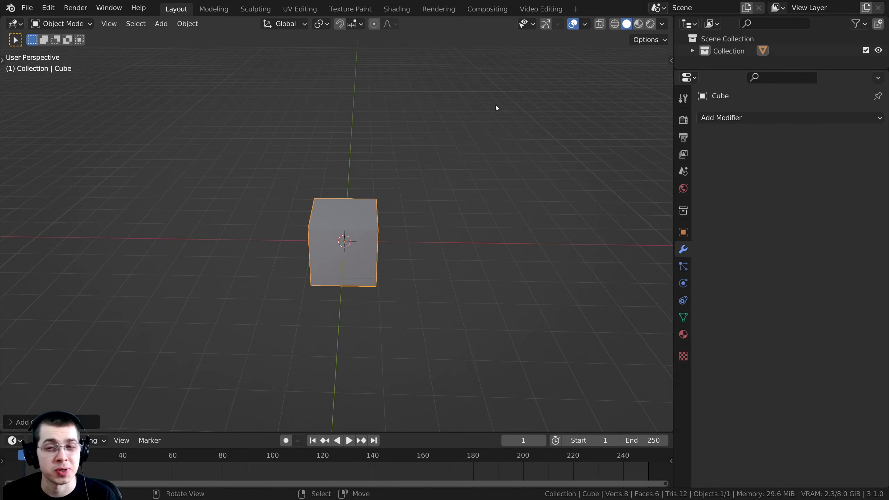
# Step: Place the 3D cursor behind the cube, away from the world origin, and add a Monkey mesh there
pyautogui.hotkey('shift', 'a')
pyautogui.moveTo(498, 105)
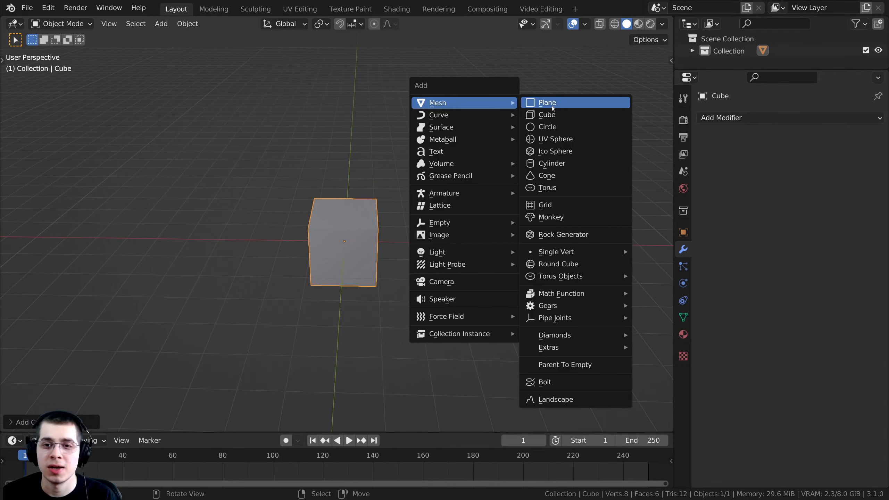
pyautogui.click(552, 217)
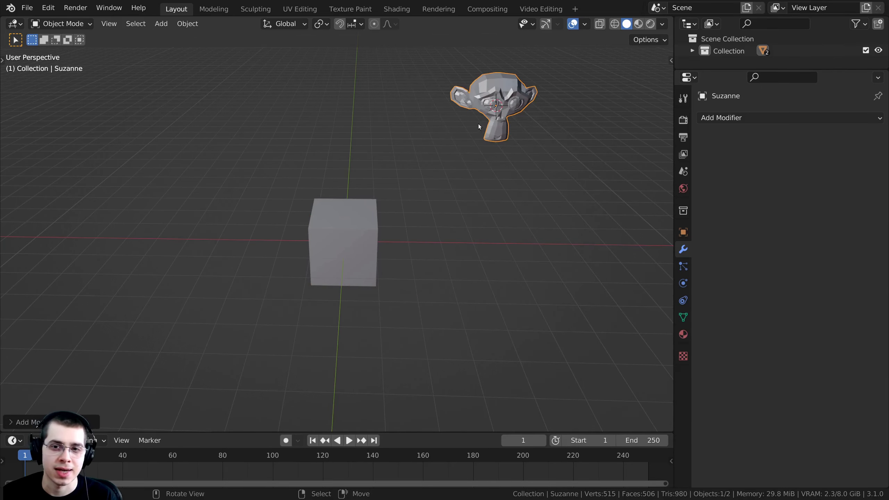
pyautogui.moveTo(455, 166); pyautogui.dragTo(438, 201, button='middle')
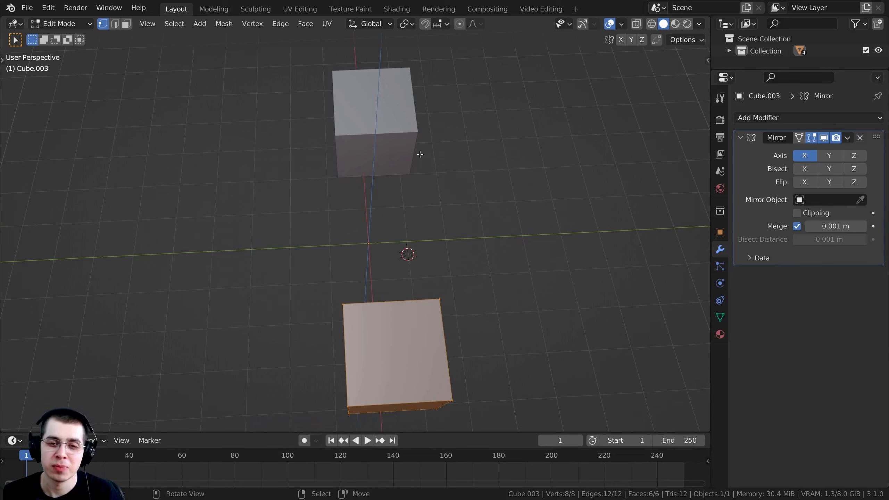
# Step: Toggle the X axis of Cube.003's Mirror modifier off and back on, and widen the modifier settings area
pyautogui.moveTo(584, 221); pyautogui.dragTo(647, 213, button='middle')
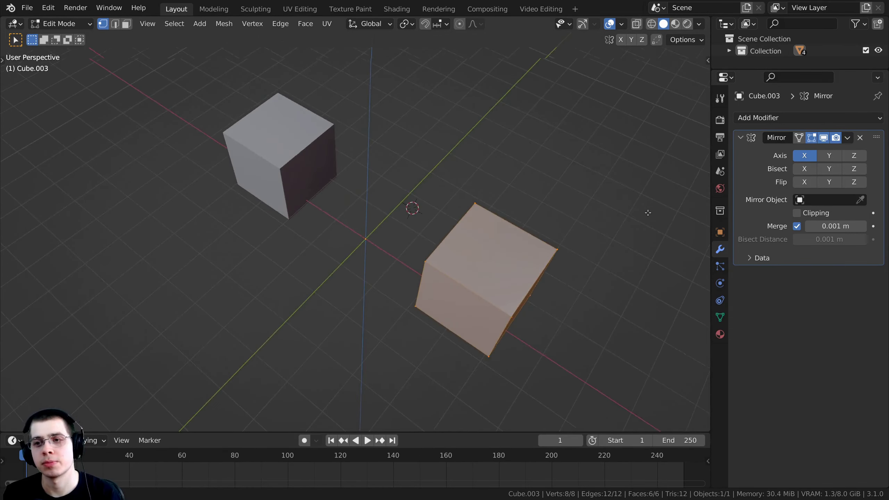
pyautogui.moveTo(419, 246); pyautogui.dragTo(459, 217, button='middle')
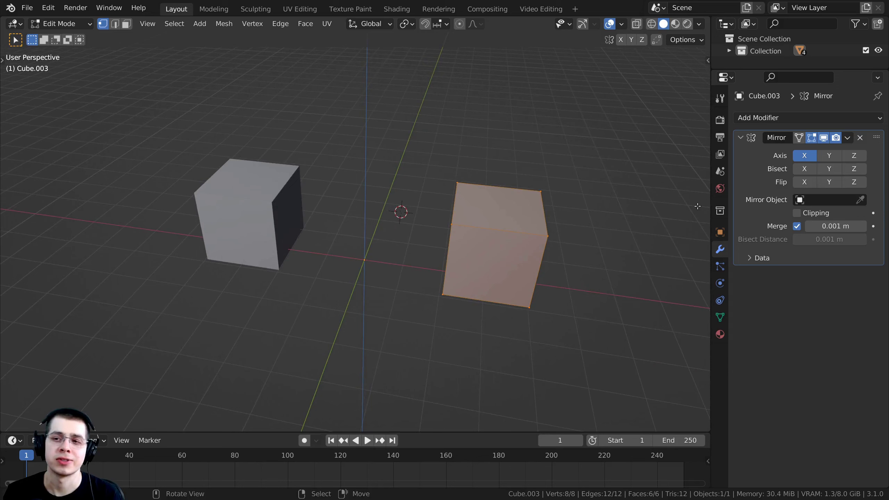
pyautogui.click(812, 158)
pyautogui.click(812, 158)
pyautogui.moveTo(711, 149); pyautogui.dragTo(644, 151)
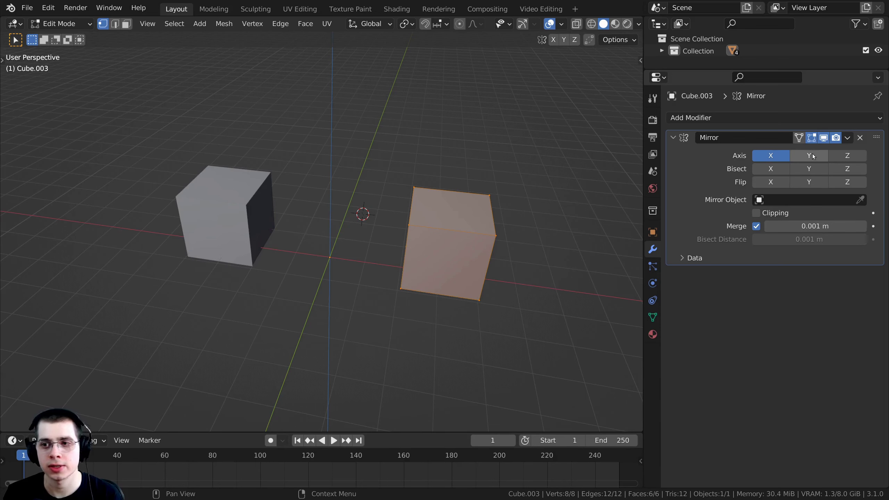
# Step: Switch the Mirror modifier's X axis off and on once more, and additionally enable the Y axis
pyautogui.click(778, 157)
pyautogui.click(779, 157)
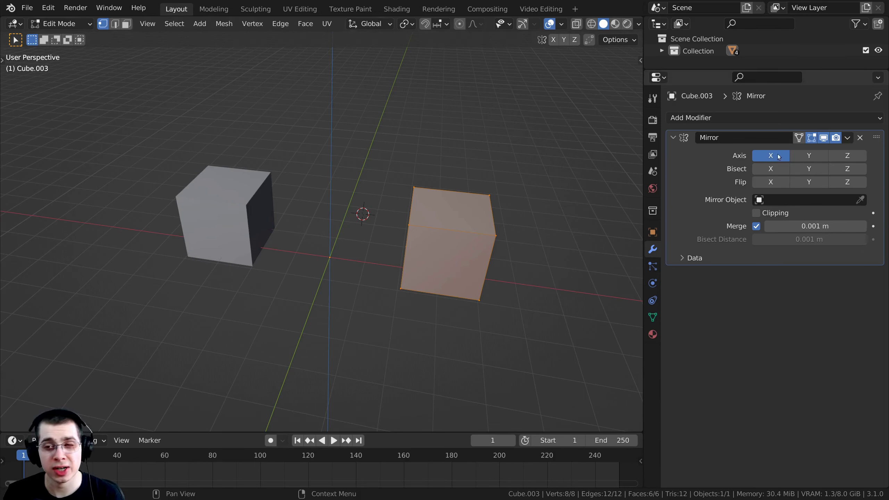
pyautogui.click(816, 156)
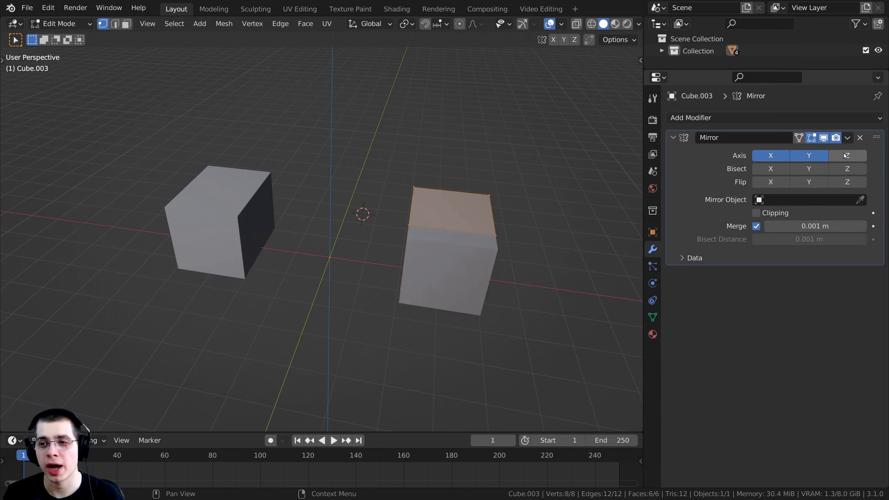
# Step: Enable the Mirror modifier's Z axis as well and move the cube's mesh upward, away from the object's origin, in Edit Mode
pyautogui.click(846, 155)
pyautogui.moveTo(508, 242); pyautogui.dragTo(538, 224, button='middle')
pyautogui.press('g')
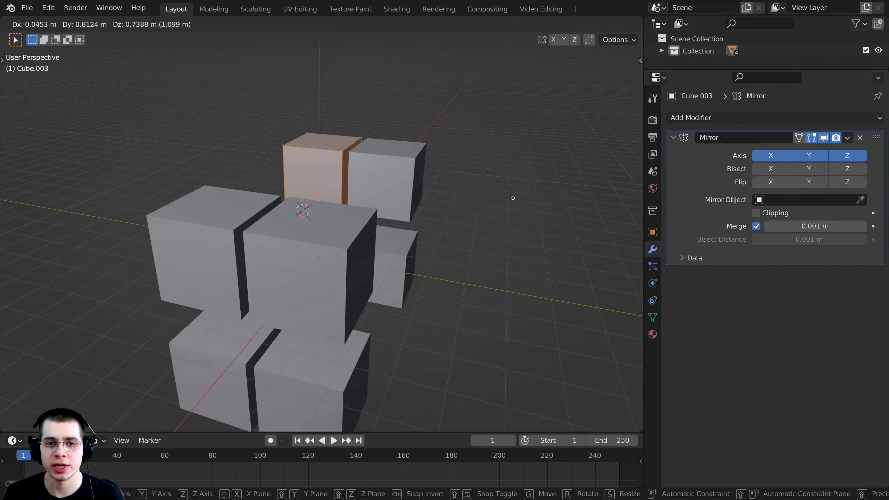
pyautogui.click(485, 177)
pyautogui.moveTo(485, 177); pyautogui.dragTo(380, 206, button='middle')
# Step: Switch off the Mirror modifier's Z, Y and X axes, and re-enable X, Y and Z one at a time
pyautogui.click(840, 158)
pyautogui.click(813, 157)
pyautogui.click(770, 157)
pyautogui.scroll(-2, 395, 205)
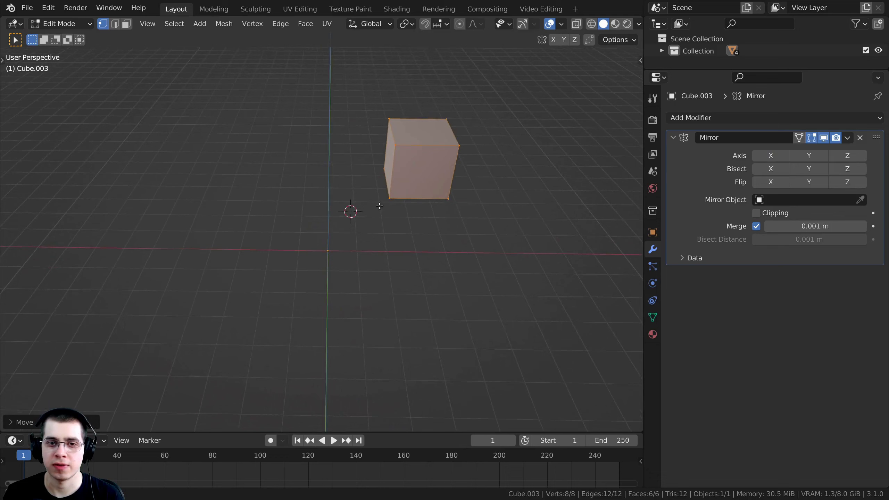
pyautogui.click(770, 156)
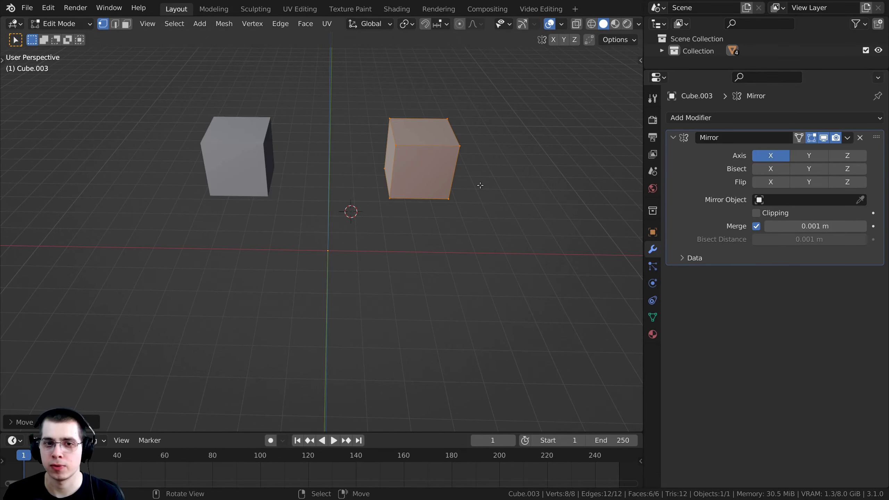
pyautogui.moveTo(478, 184); pyautogui.dragTo(403, 259, button='middle')
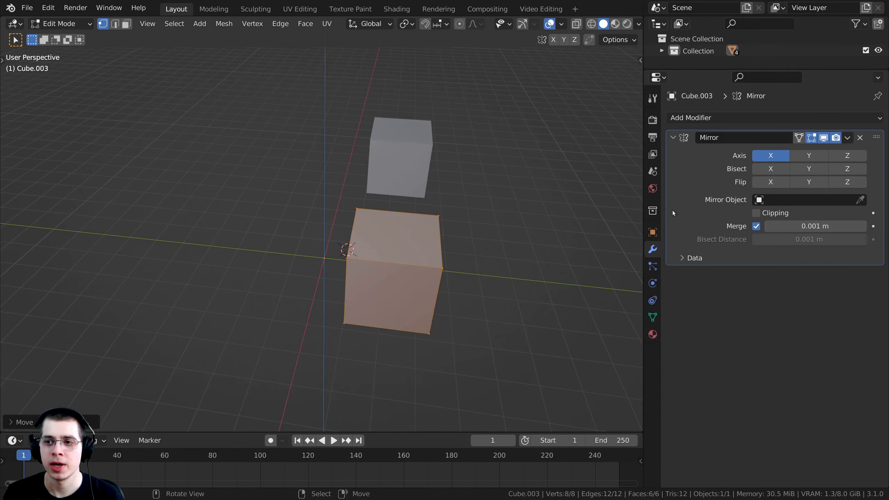
pyautogui.click(809, 155)
pyautogui.moveTo(588, 217); pyautogui.dragTo(483, 197, button='middle')
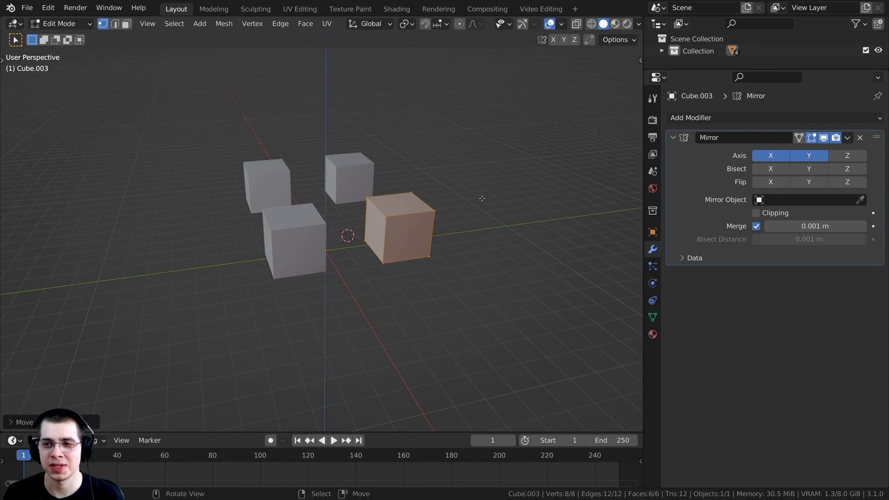
pyautogui.click(847, 156)
pyautogui.moveTo(455, 245); pyautogui.dragTo(367, 343, button='middle')
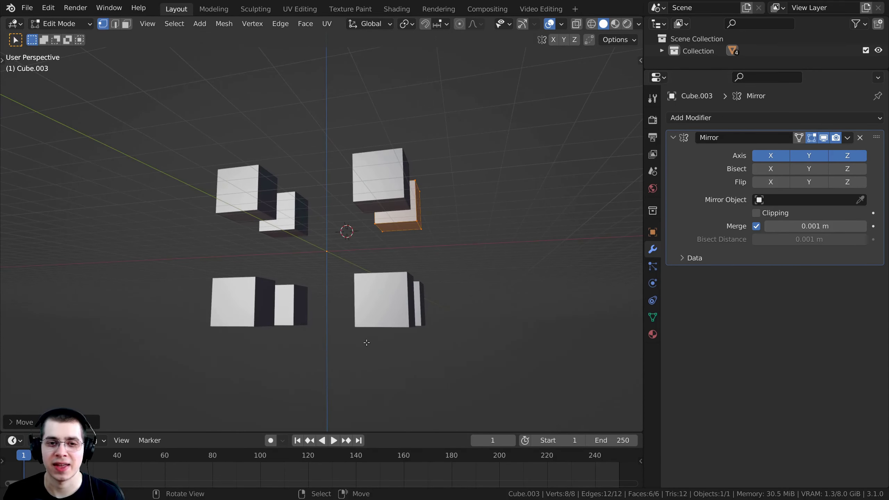
pyautogui.moveTo(421, 256); pyautogui.dragTo(359, 166, button='middle')
# Step: Return to Object Mode and switch the Mirror modifier's viewport display off and on three times to compare the cube with its copies
pyautogui.press('Tab')
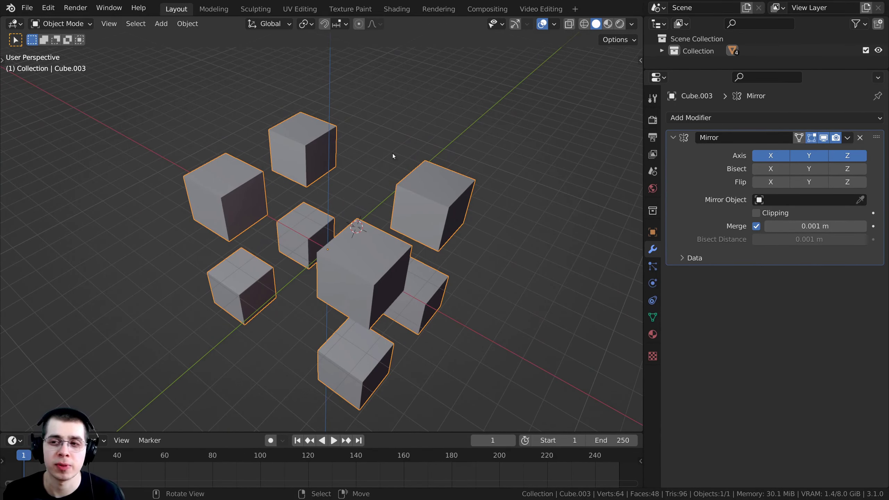
pyautogui.click(824, 138)
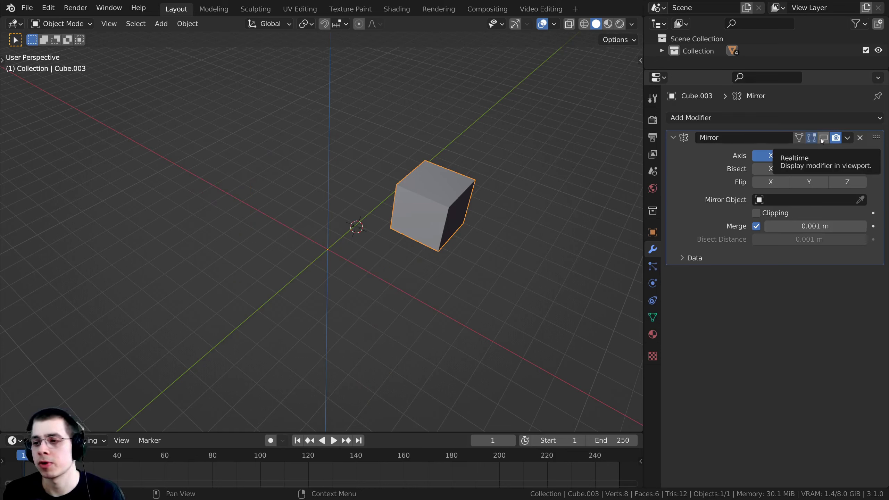
pyautogui.click(823, 138)
pyautogui.click(823, 138)
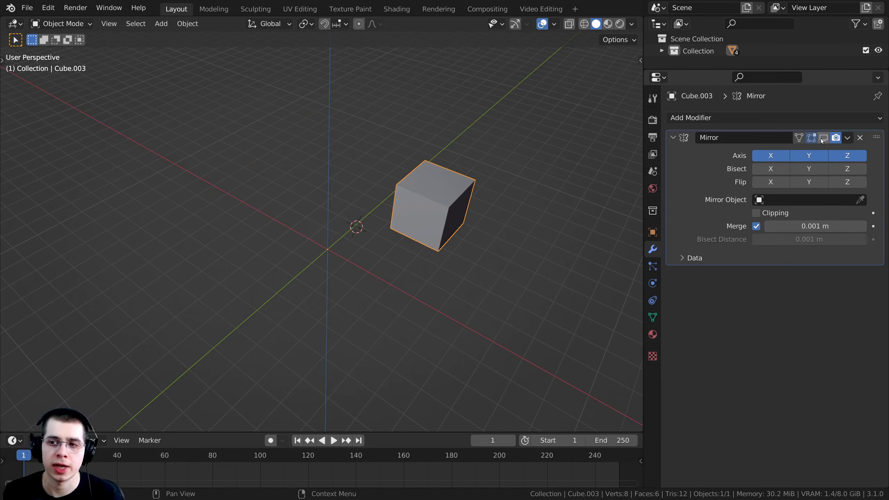
pyautogui.click(824, 138)
pyautogui.click(823, 138)
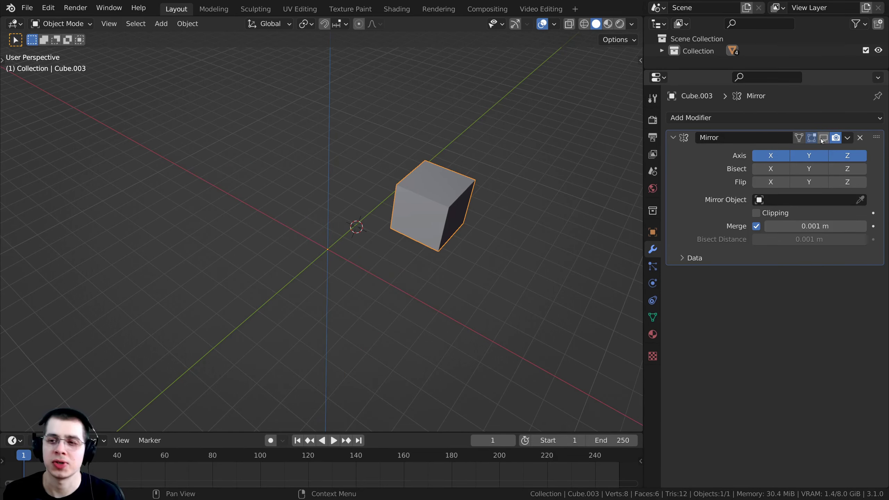
pyautogui.click(824, 138)
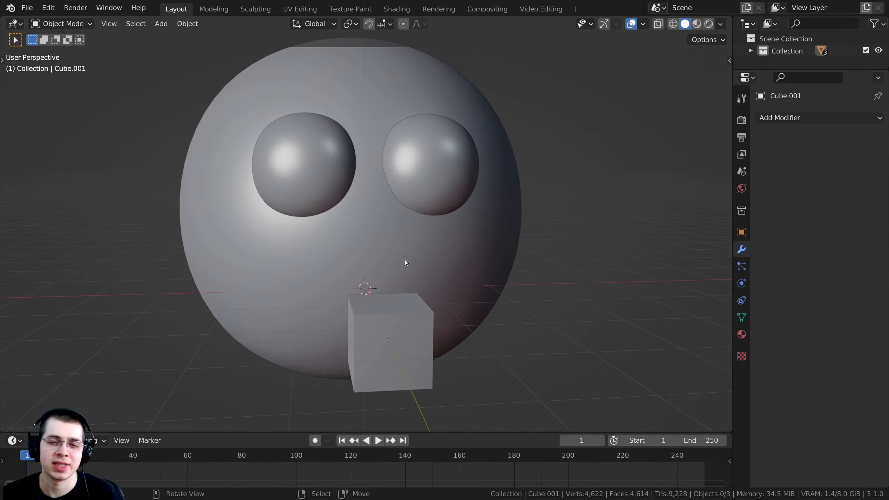
# Step: Add a Mirror modifier to the small cube in front of the large head sphere, and move the cube slightly upward
pyautogui.moveTo(405, 259); pyautogui.dragTo(392, 287, button='middle')
pyautogui.click(359, 264)
pyautogui.moveTo(263, 183); pyautogui.dragTo(265, 184, button='middle')
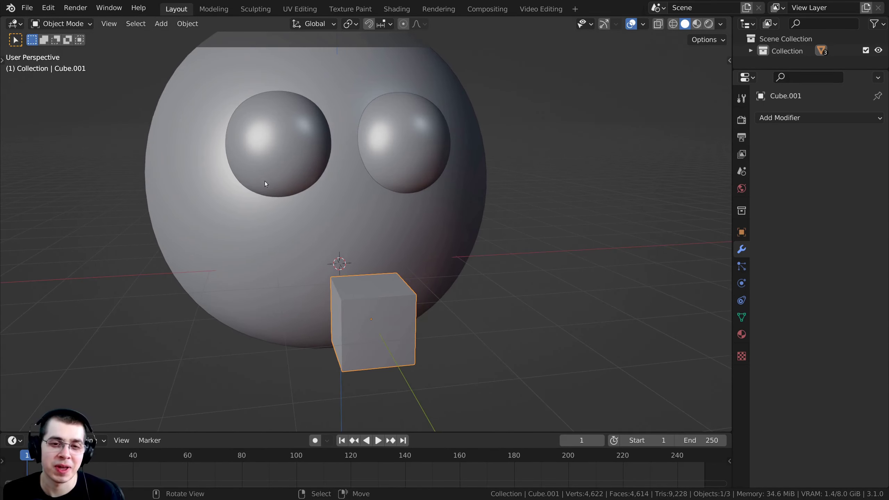
pyautogui.moveTo(340, 264); pyautogui.dragTo(343, 246, button='middle')
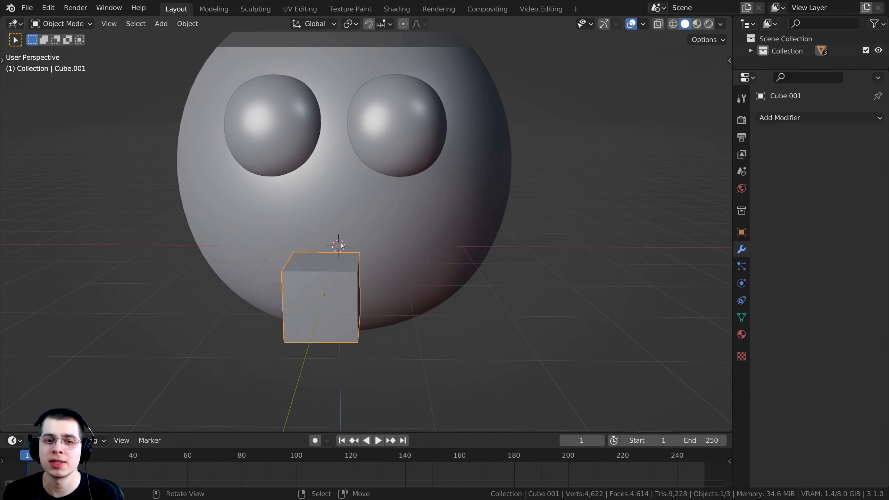
pyautogui.moveTo(446, 233); pyautogui.dragTo(516, 223, button='middle')
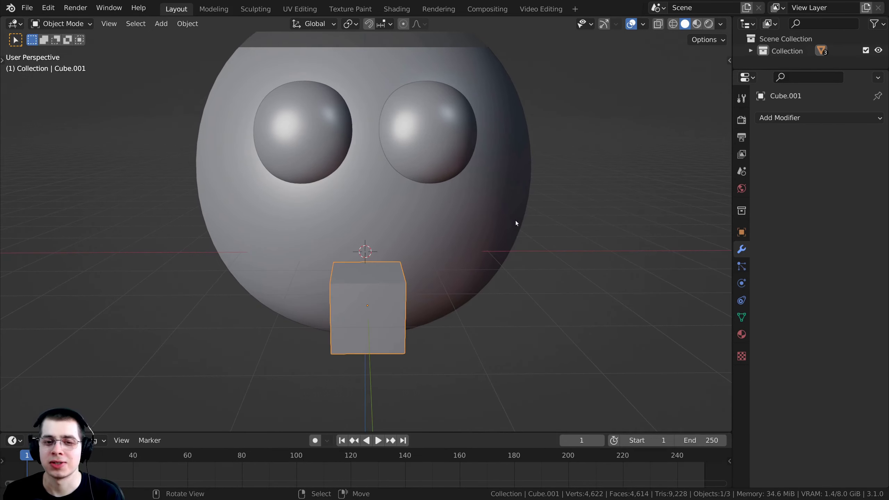
pyautogui.click(779, 119)
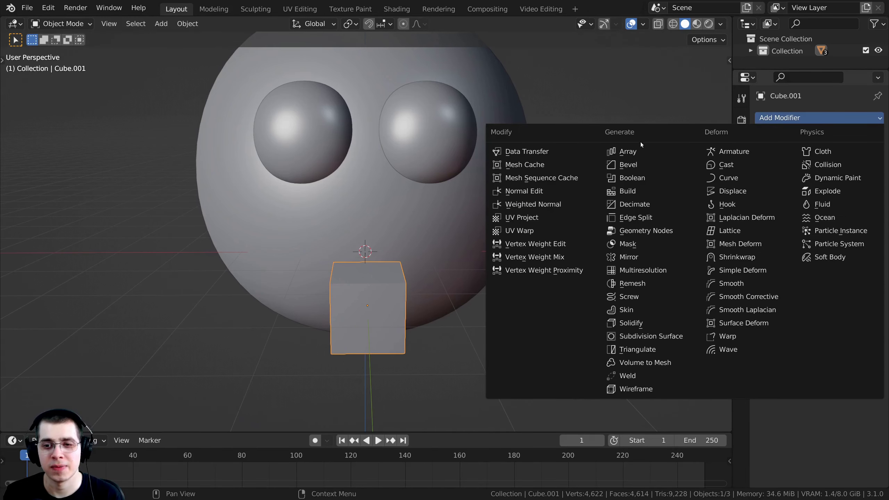
pyautogui.click(627, 257)
pyautogui.moveTo(368, 230); pyautogui.dragTo(379, 211, button='middle')
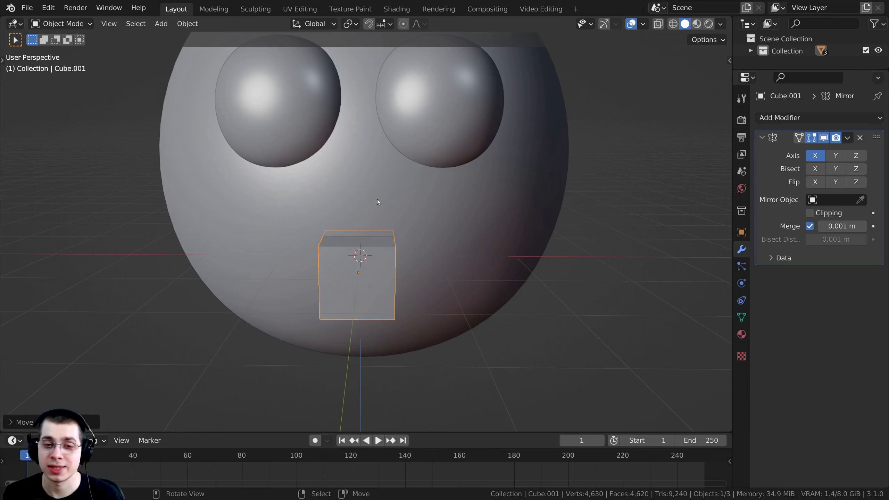
# Step: In Edit Mode, move the cube's mesh sideways off its origin to separate it from its mirrored copy, and scale it down uniformly
pyautogui.press('Tab')
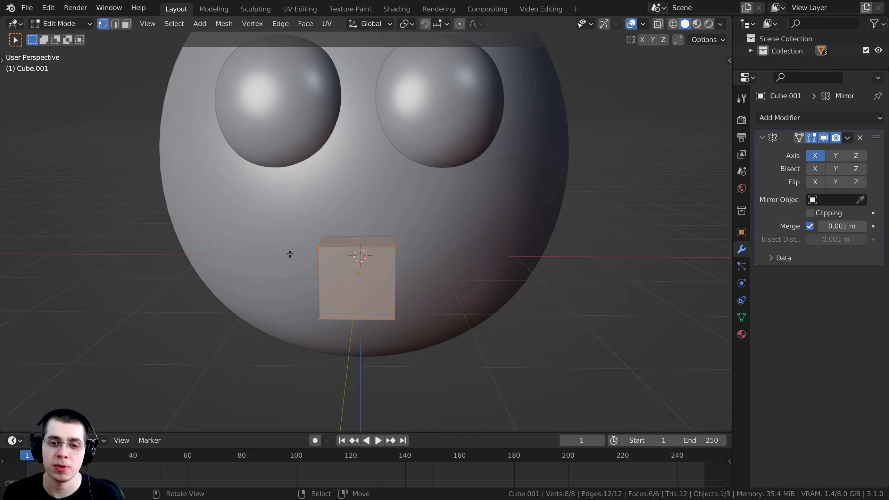
pyautogui.press('g')
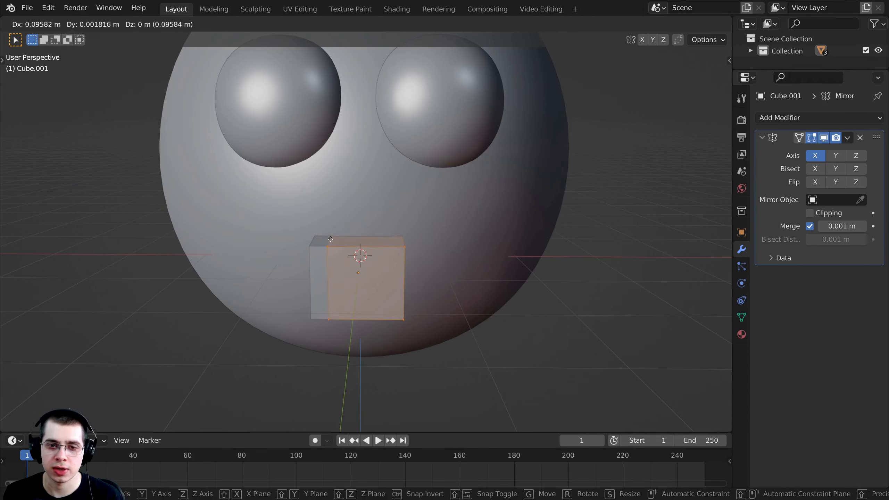
pyautogui.click(374, 239)
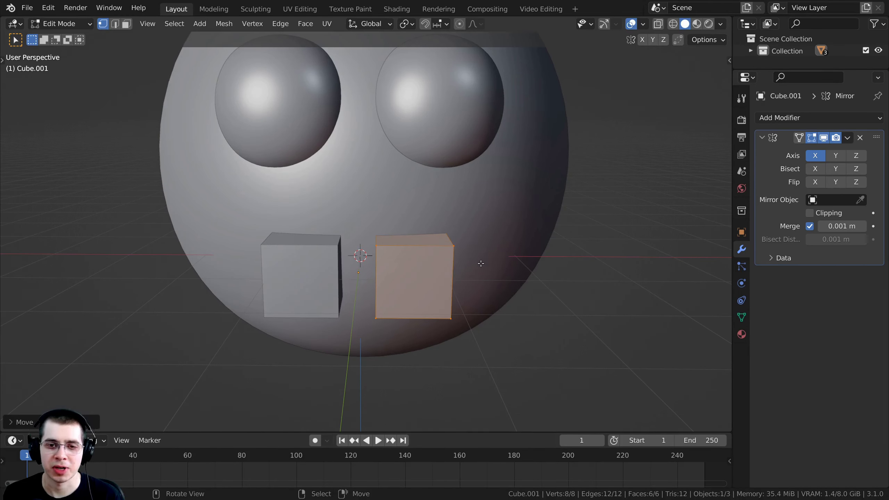
pyautogui.press('s')
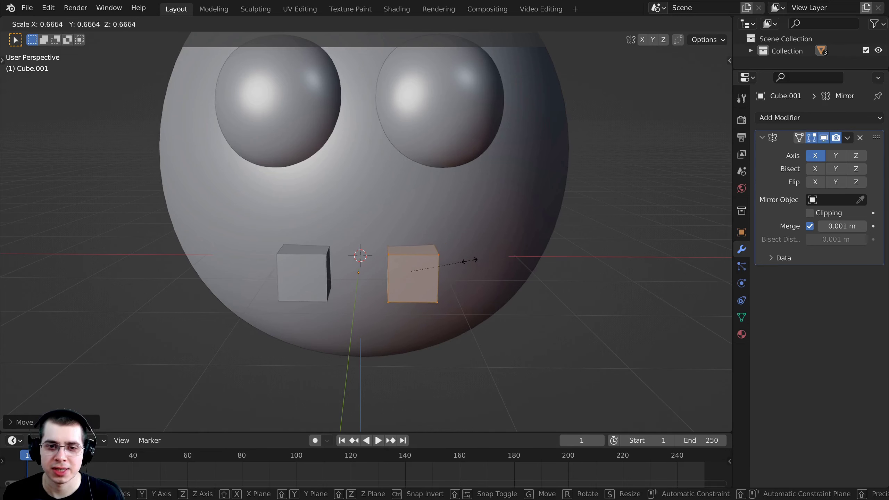
pyautogui.click(456, 262)
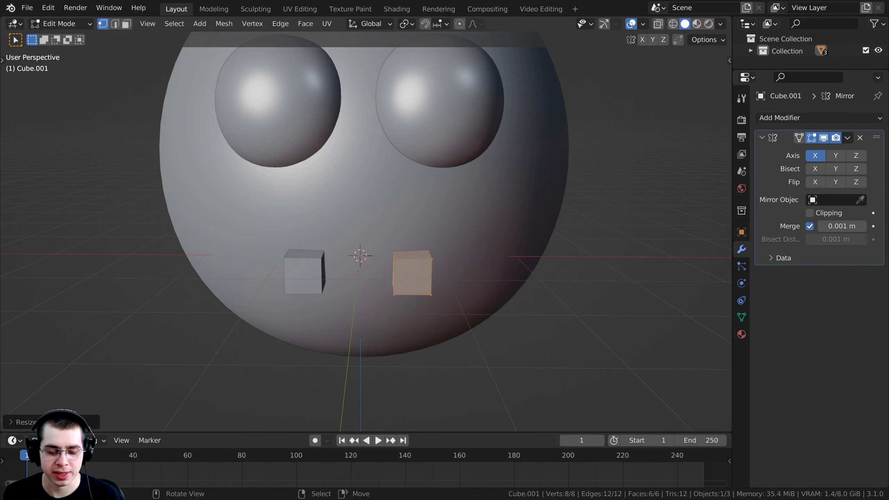
# Step: Stretch the cube's mesh by about 3.49 along the global X axis into a mouth bar, and return to Object Mode
pyautogui.press('s')
pyautogui.press('x')
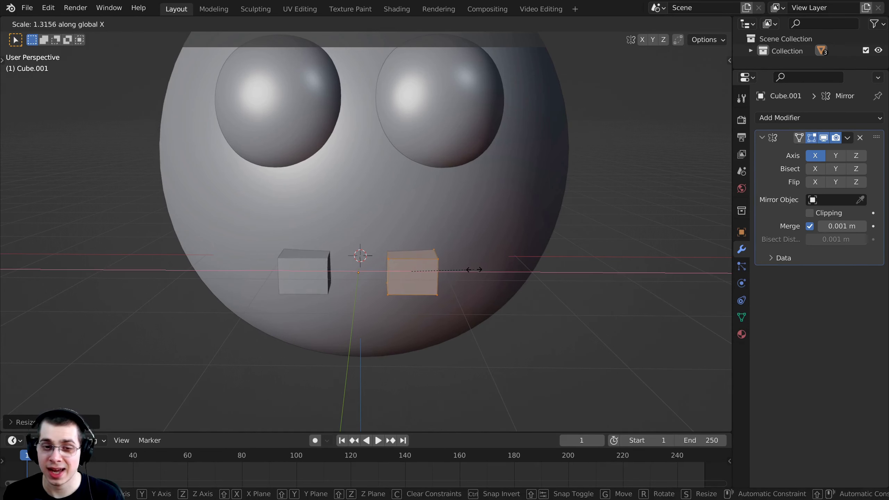
pyautogui.click(578, 270)
pyautogui.scroll(1, 275, 231)
pyautogui.moveTo(329, 258); pyautogui.dragTo(315, 244, button='middle')
pyautogui.moveTo(368, 250); pyautogui.dragTo(379, 260, button='middle')
pyautogui.press('Tab')
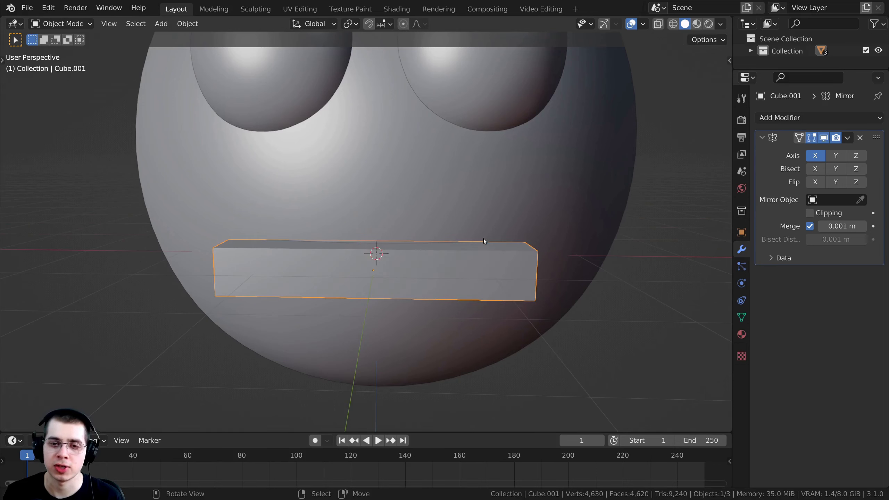
# Step: Add a Subdivision Surface modifier to the mouth bar, with viewport and render levels both set to 3
pyautogui.click(774, 119)
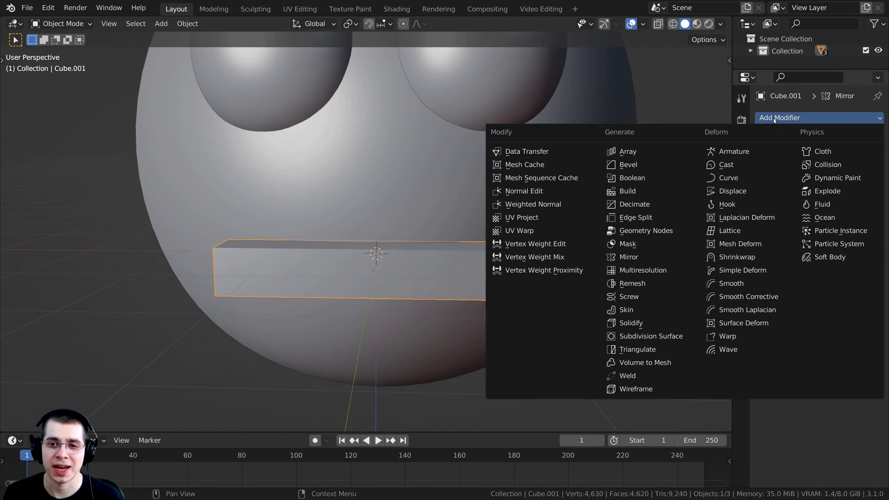
pyautogui.click(649, 336)
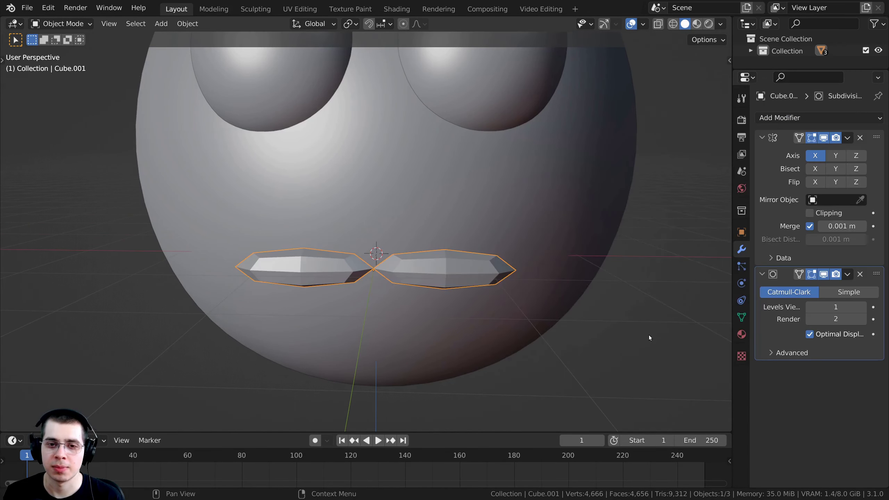
pyautogui.moveTo(546, 252)
pyautogui.mouseDown(button='middle')
pyautogui.moveTo(546, 305)
pyautogui.moveTo(553, 253)
pyautogui.mouseUp(button='middle')
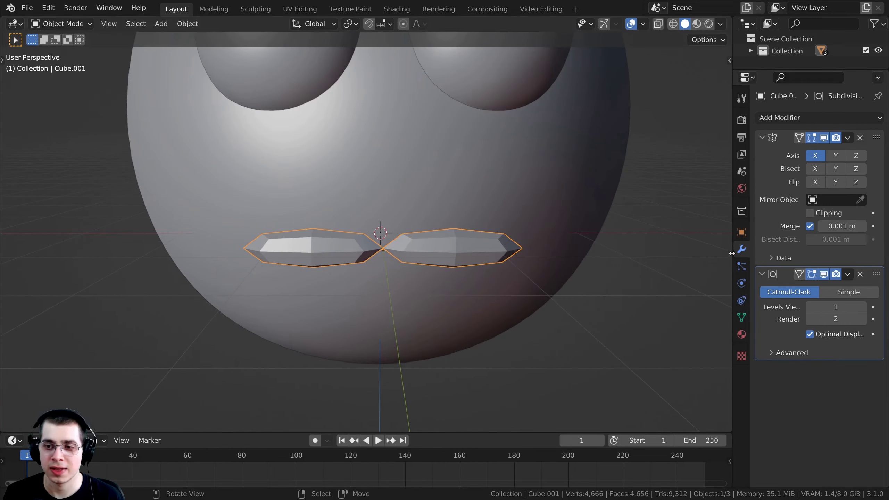
pyautogui.moveTo(732, 253); pyautogui.dragTo(657, 259)
pyautogui.click(863, 308)
pyautogui.click(862, 319)
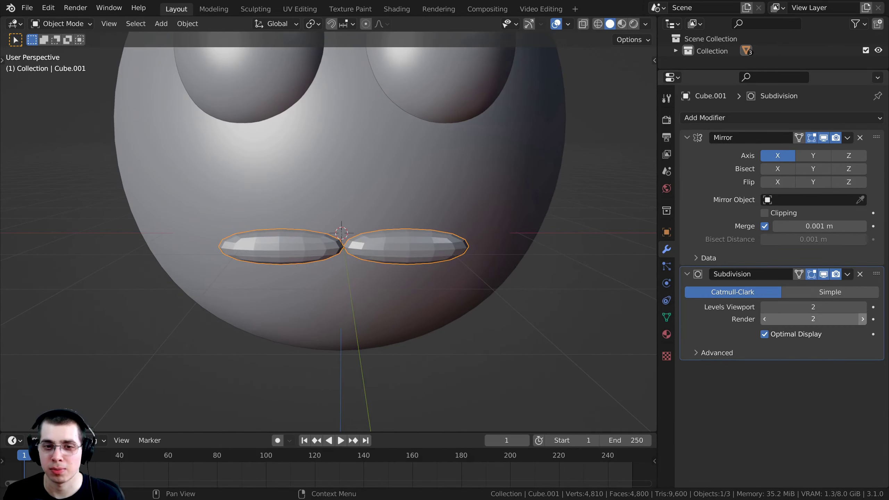
pyautogui.click(863, 307)
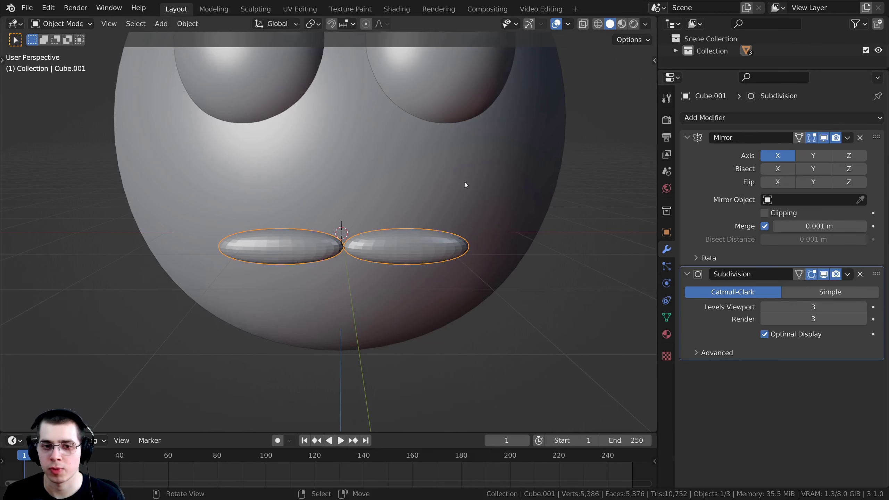
# Step: Shade the mouth object smooth and nudge its mesh in Edit Mode
pyautogui.scroll(2, 437, 193)
pyautogui.rightClick(424, 194)
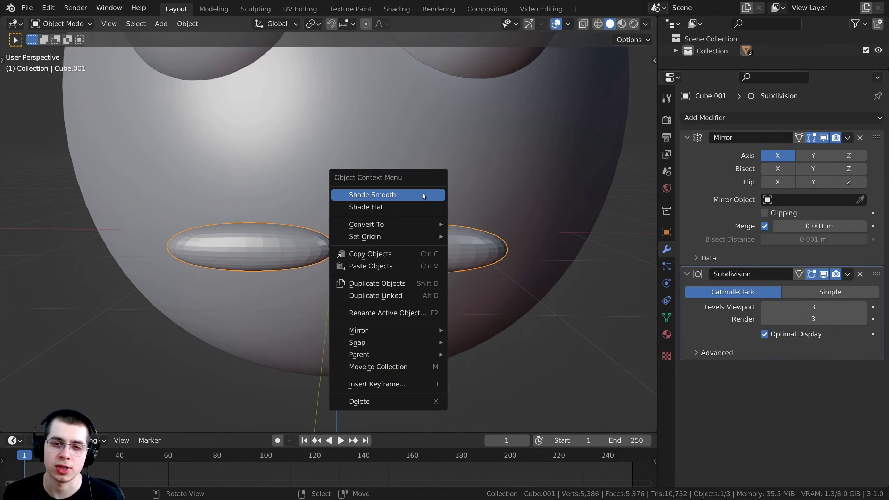
pyautogui.press('Escape')
pyautogui.scroll(-4, 426, 238)
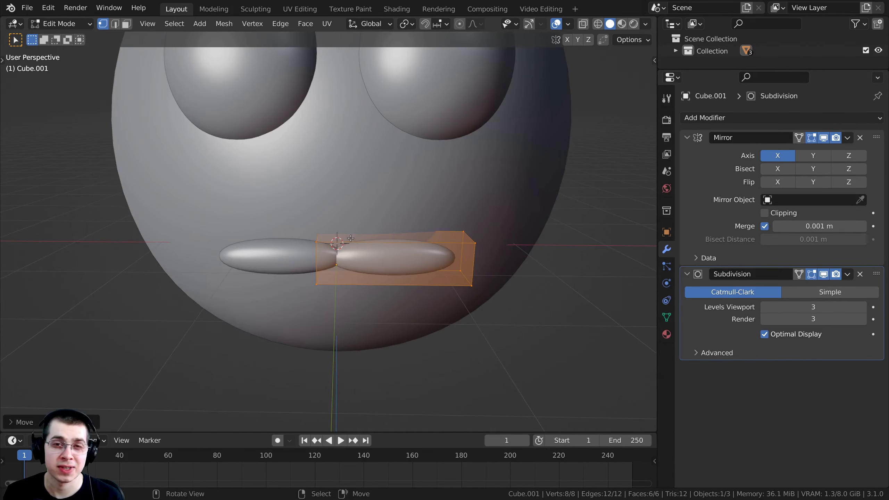
pyautogui.moveTo(369, 240)
pyautogui.mouseDown(button='middle')
pyautogui.moveTo(394, 222)
pyautogui.moveTo(381, 237)
pyautogui.mouseUp(button='middle')
pyautogui.scroll(2, 380, 237)
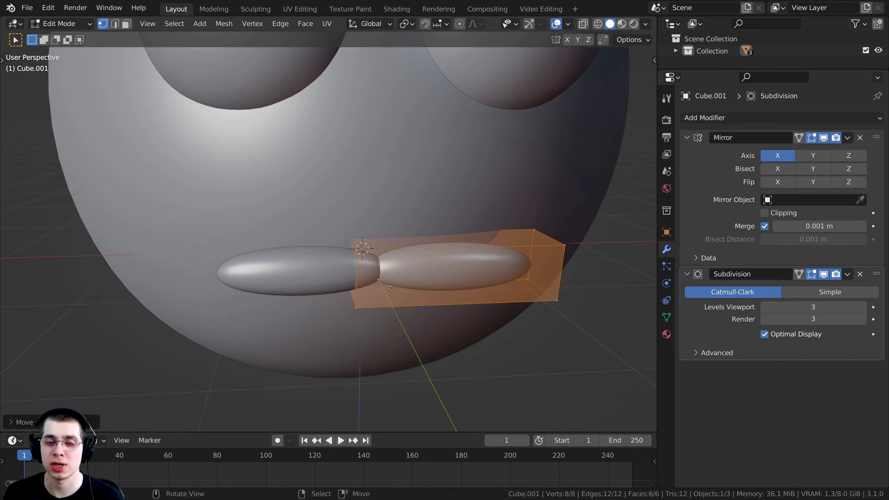
pyautogui.moveTo(375, 281); pyautogui.dragTo(372, 278, button='middle')
pyautogui.press('g')
pyautogui.rightClick(375, 281)
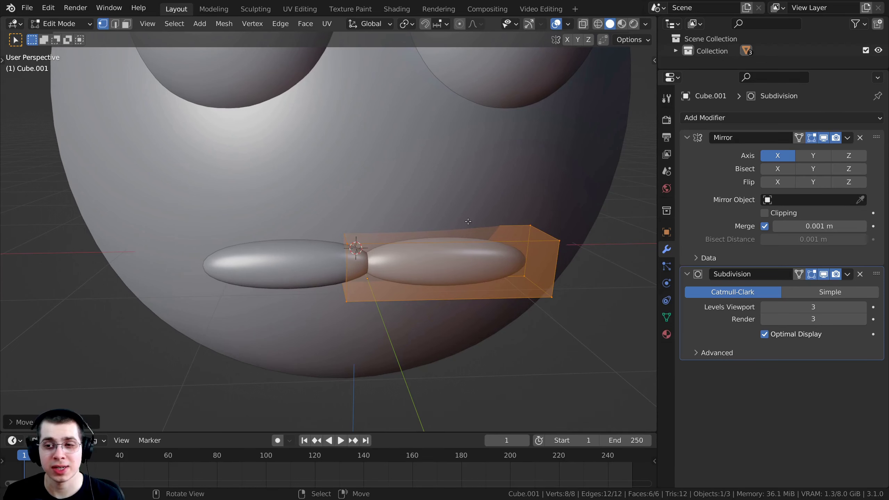
# Step: Enable Clipping on the Mirror modifier and move the mouth mesh sideways so its inner end locks to the mirror plane
pyautogui.click(707, 139)
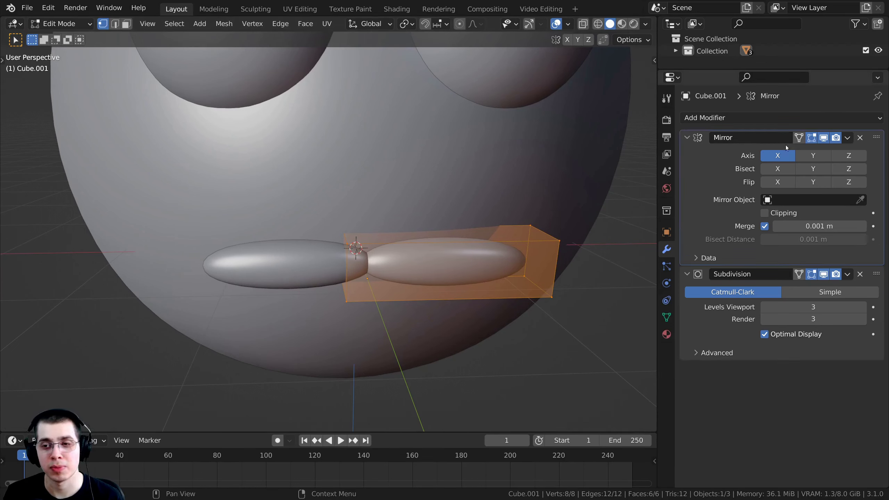
pyautogui.click(764, 213)
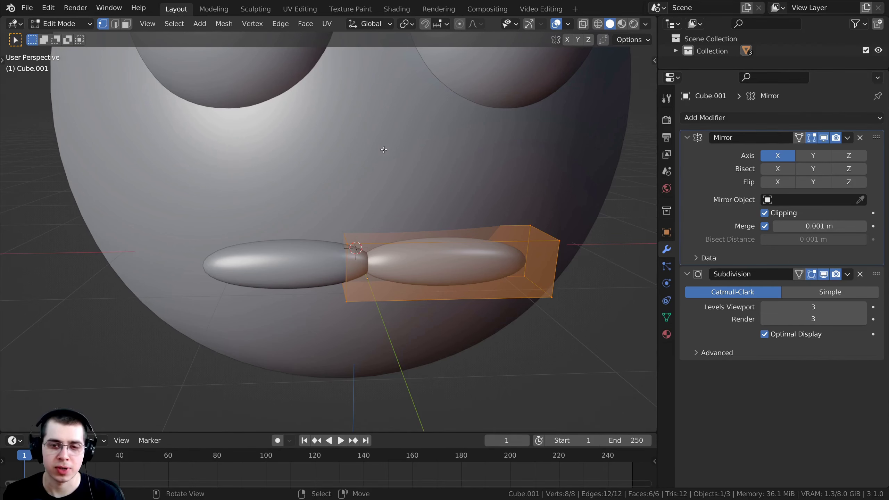
pyautogui.moveTo(384, 150); pyautogui.dragTo(327, 153, button='middle')
pyautogui.press('g')
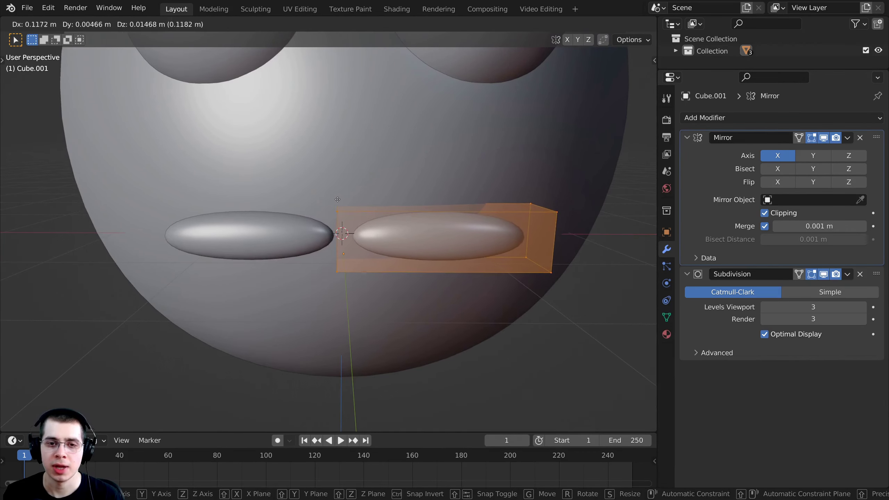
pyautogui.click(392, 196)
pyautogui.moveTo(391, 197); pyautogui.dragTo(383, 214, button='middle')
pyautogui.scroll(2, 430, 217)
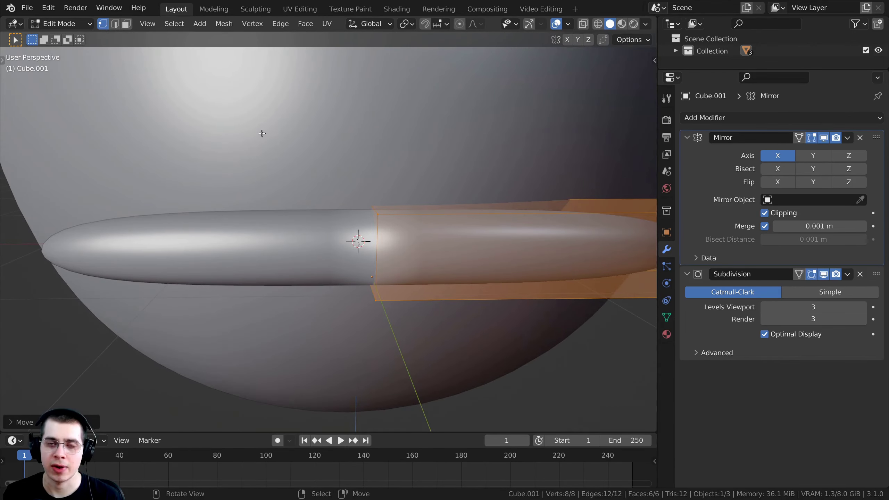
pyautogui.scroll(-3, 296, 147)
pyautogui.moveTo(296, 148); pyautogui.dragTo(280, 136, button='middle')
pyautogui.scroll(2, 280, 136)
pyautogui.moveTo(350, 154); pyautogui.dragTo(346, 146, button='middle')
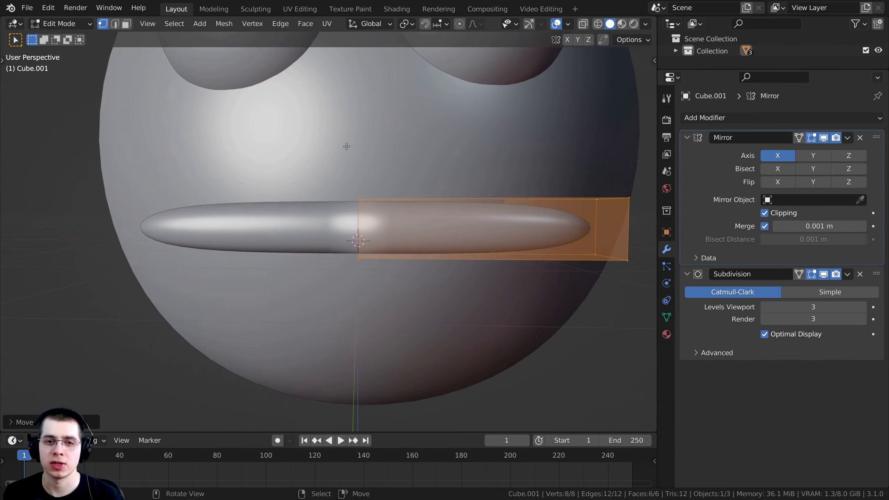
# Step: Select a single vertex on the mouth's centre seam and try to move it with Clipping on
pyautogui.moveTo(367, 208); pyautogui.dragTo(370, 218, button='middle')
pyautogui.rightClick(364, 219)
pyautogui.moveTo(350, 245); pyautogui.dragTo(376, 253, button='middle')
pyautogui.scroll(6, 376, 252)
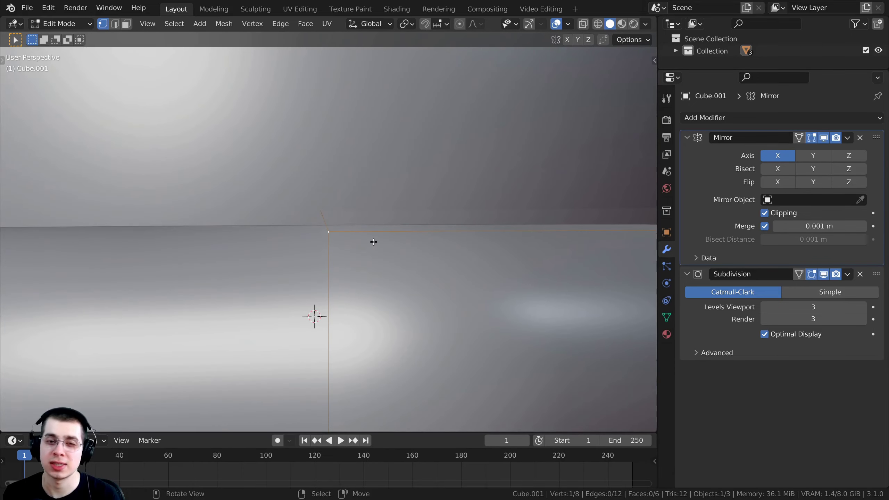
pyautogui.scroll(-1, 387, 270)
pyautogui.press('g')
pyautogui.rightClick(419, 266)
pyautogui.scroll(-5, 362, 221)
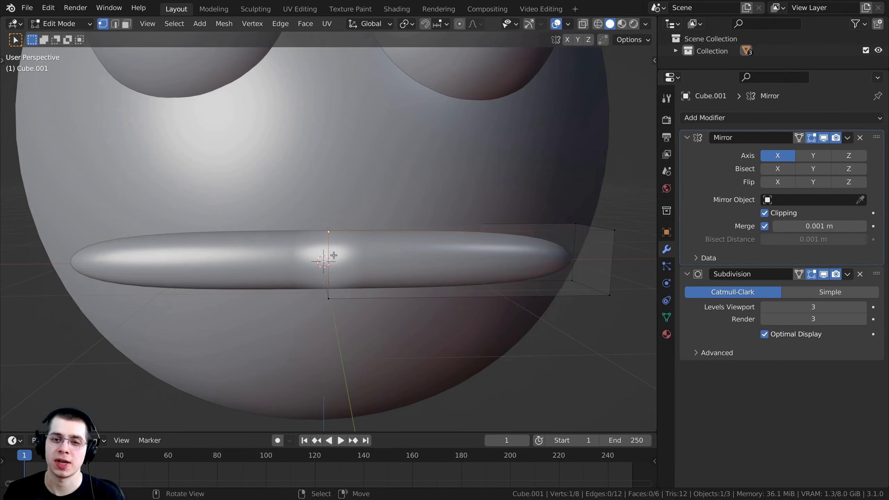
# Step: Select the whole mouth mesh and move it outward and back inward along the face with Clipping on
pyautogui.scroll(-3, 333, 255)
pyautogui.press('a')
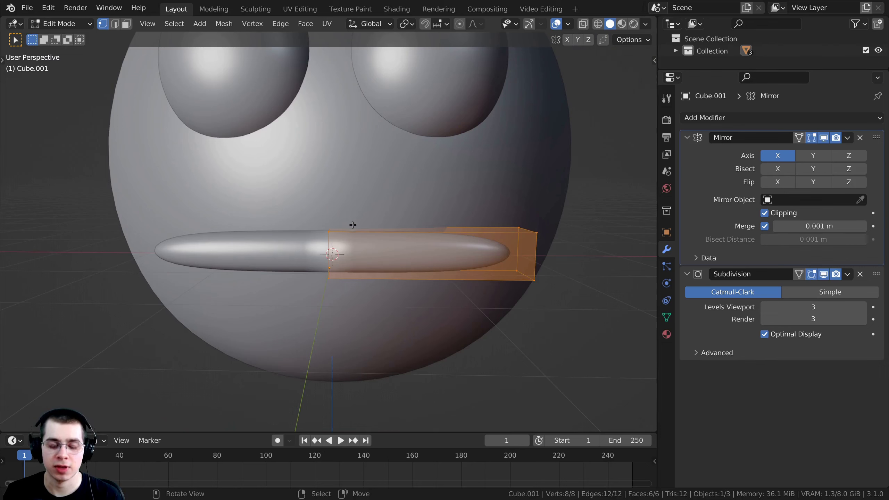
pyautogui.press('g')
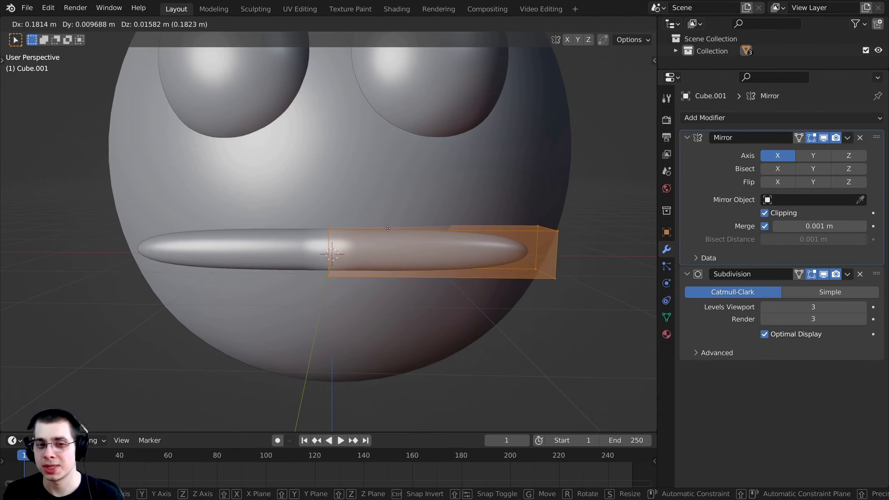
pyautogui.click(440, 217)
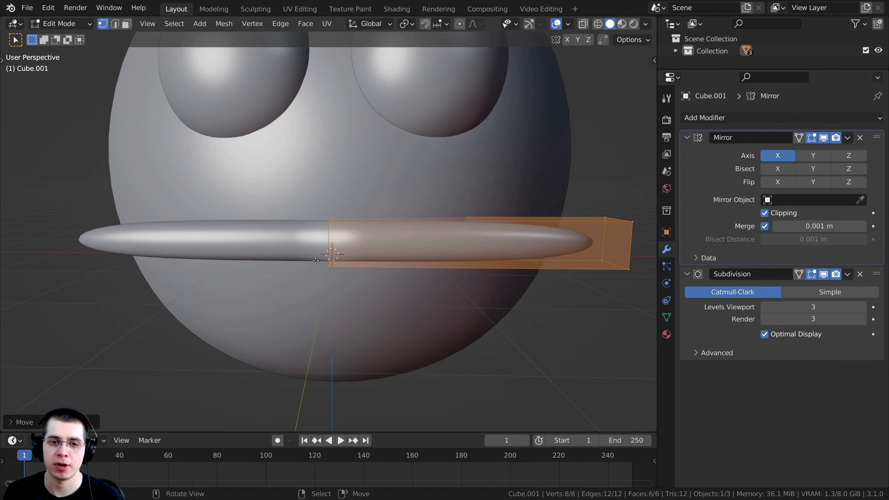
pyautogui.press('g')
pyautogui.click(314, 221)
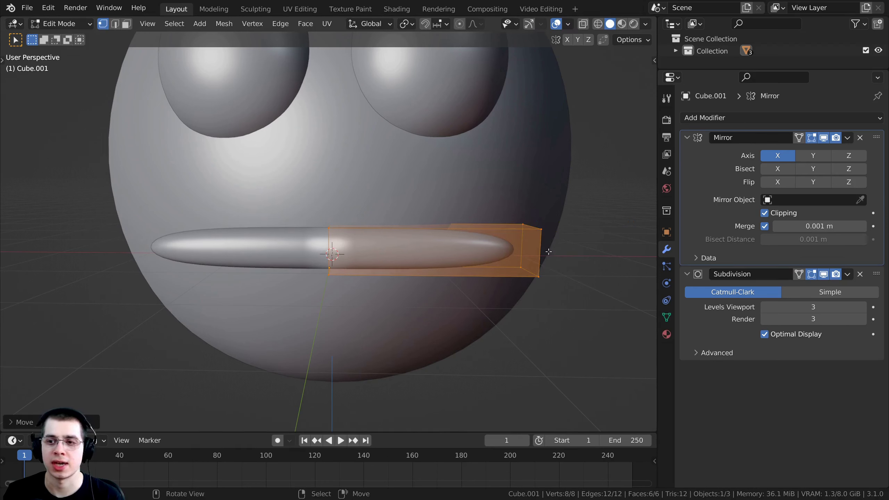
# Step: Turn Clipping off and move the mouth mesh off the mirror plane, bringing it back to overlap the centre
pyautogui.click(765, 213)
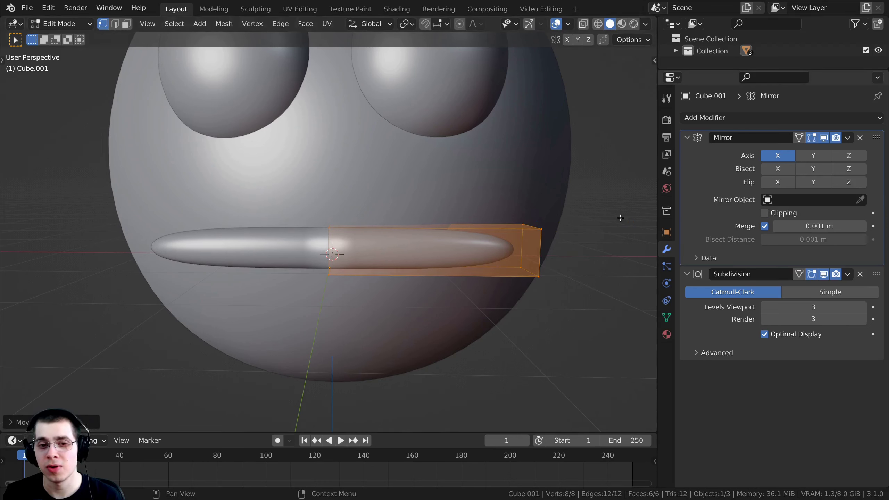
pyautogui.press('g')
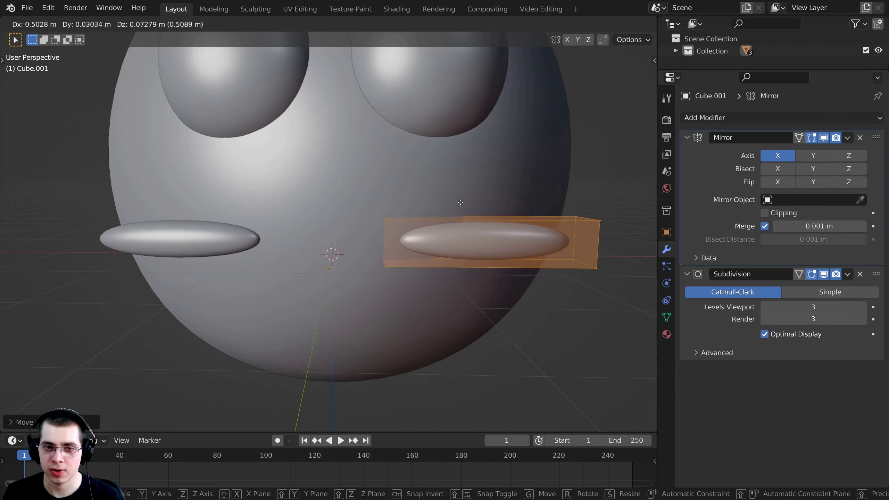
pyautogui.click(394, 192)
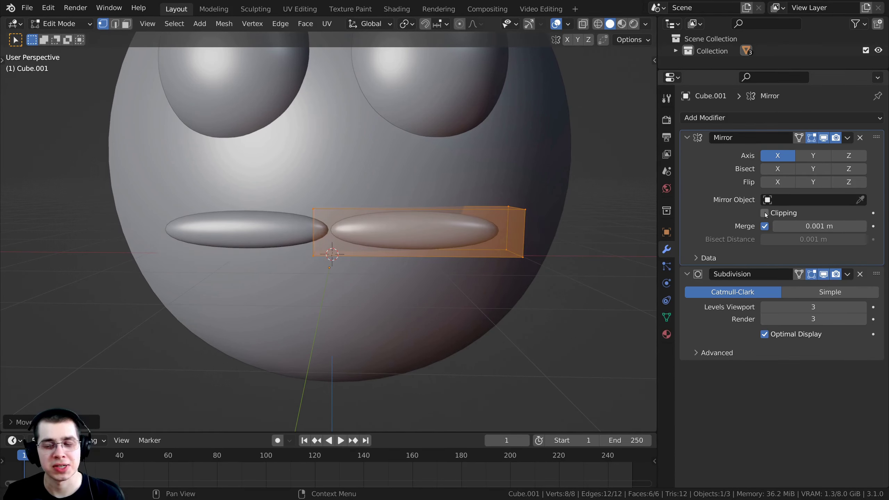
# Step: Turn Clipping back on and move the mouth mesh so both halves join at the centre
pyautogui.click(765, 213)
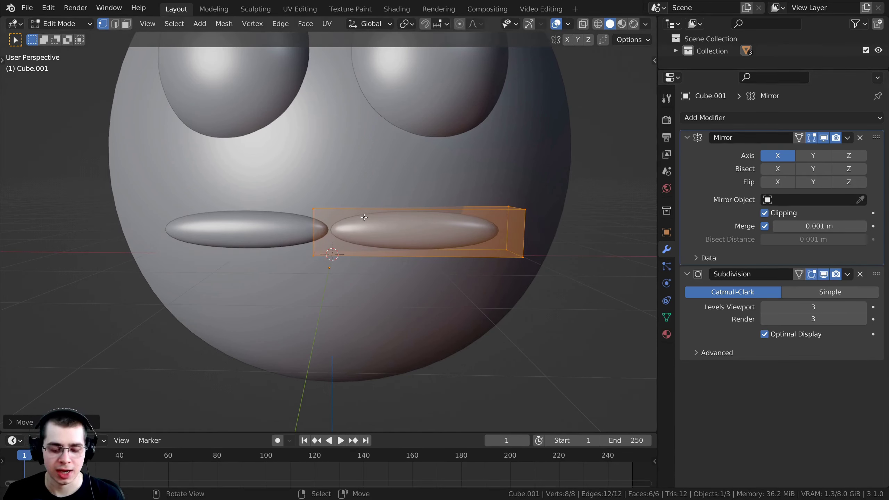
pyautogui.press('g')
pyautogui.click(419, 214)
# Step: Turn Clipping off again and move the mouth mesh outward to separate it from its mirrored half
pyautogui.click(765, 212)
pyautogui.press('g')
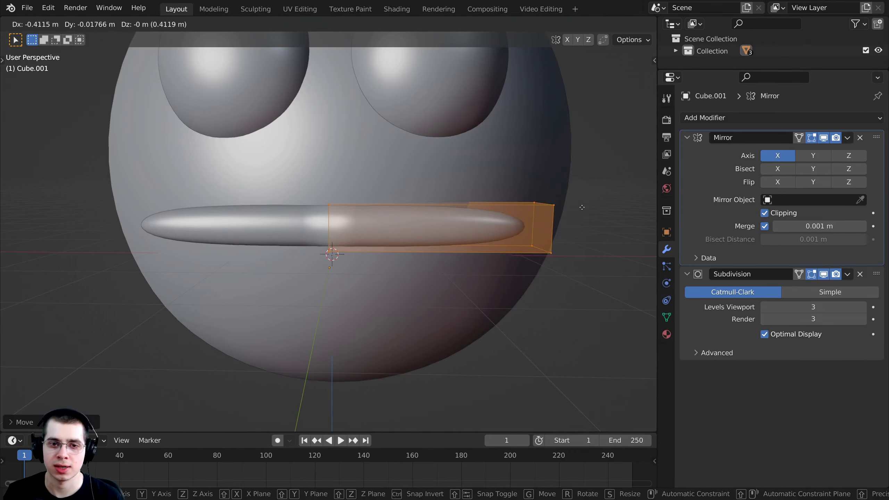
pyautogui.click(570, 207)
# Step: Return to Object Mode and examine the shading along the joined mouth's centre seam
pyautogui.scroll(-2, 500, 190)
pyautogui.press('Tab')
pyautogui.scroll(4, 491, 275)
pyautogui.moveTo(500, 191); pyautogui.dragTo(404, 238, button='middle')
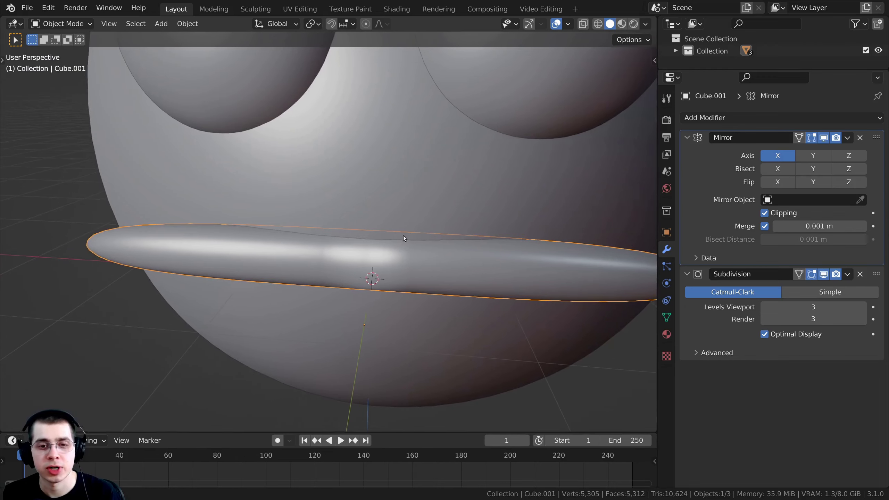
pyautogui.scroll(5, 402, 237)
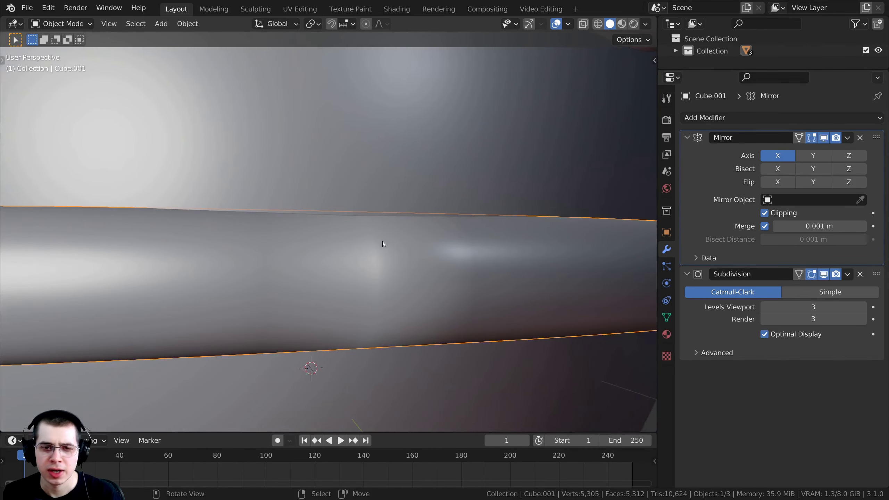
pyautogui.scroll(-8, 376, 245)
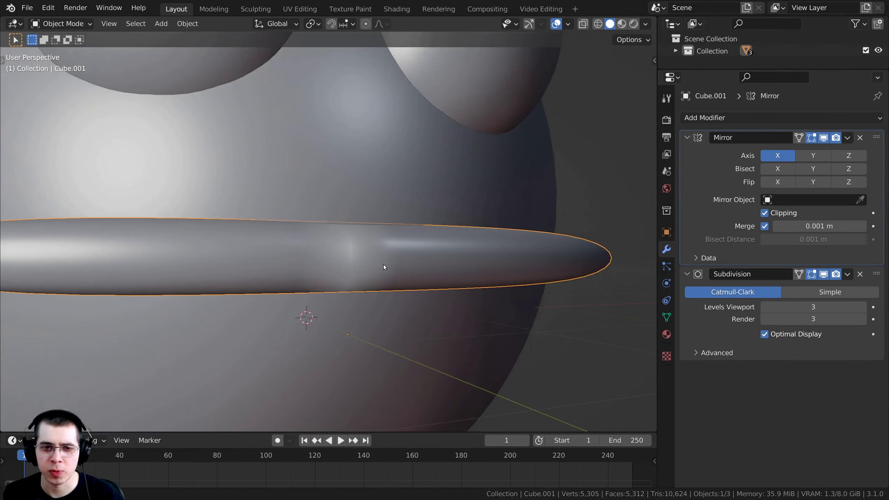
pyautogui.scroll(3, 379, 225)
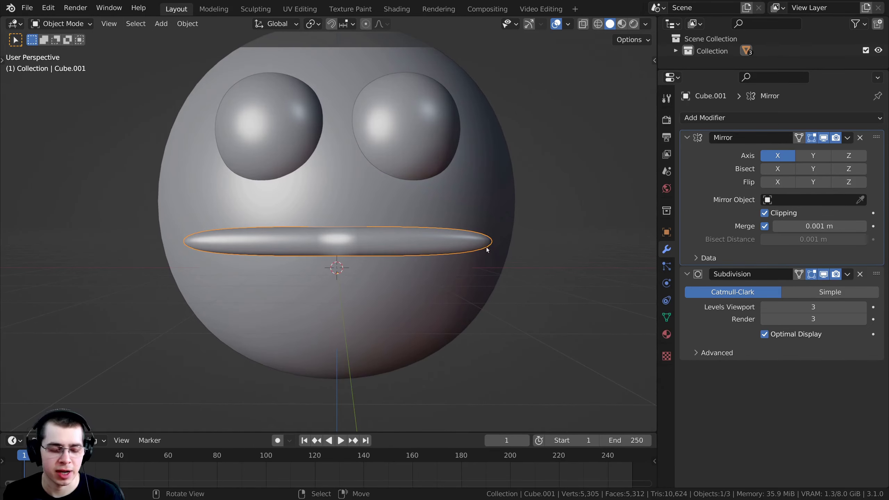
# Step: In Edit Mode, rotate the mouth mesh so its outer end points upward, and move it to form a V-shaped smile
pyautogui.press('Tab')
pyautogui.moveTo(546, 233); pyautogui.dragTo(574, 235, button='middle')
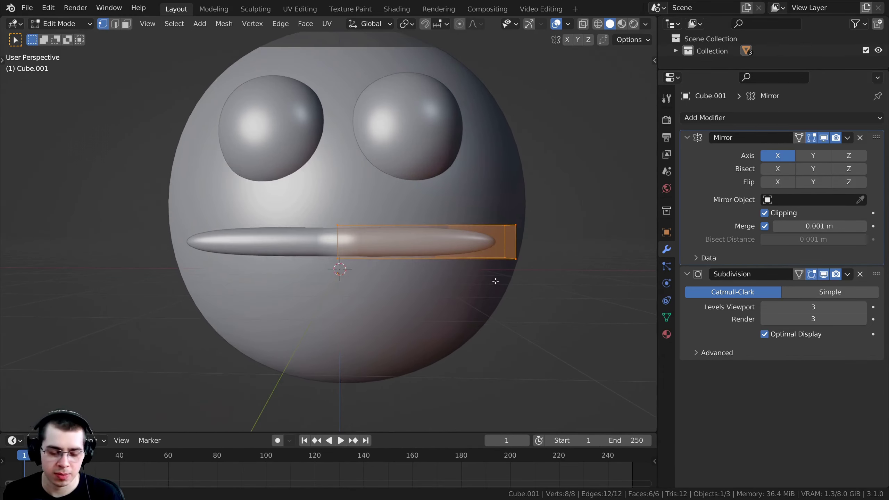
pyautogui.press('r')
pyautogui.press('g')
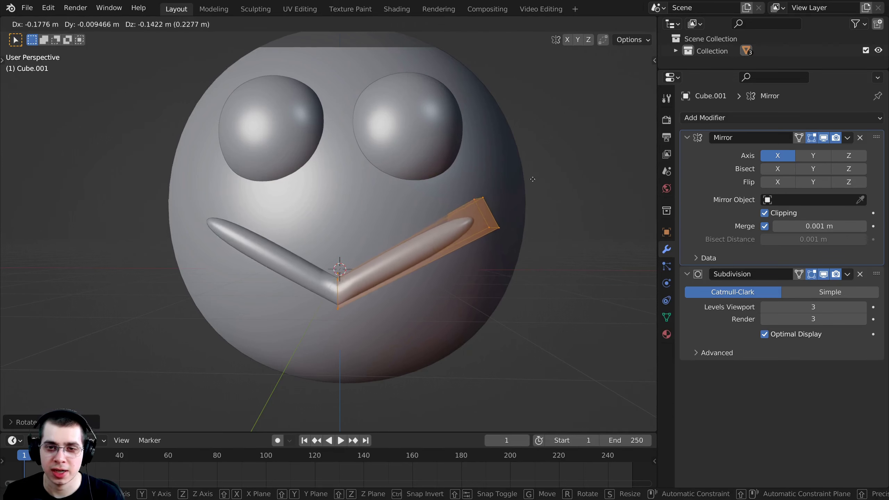
pyautogui.click(481, 189)
pyautogui.scroll(4, 322, 277)
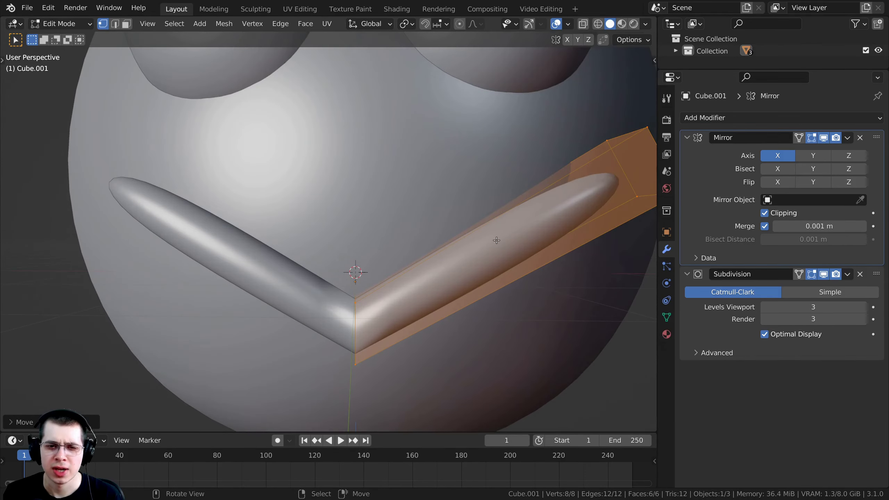
# Step: Switch to Object Mode and examine the V-shaped mouth's centre joint from several angles
pyautogui.press('Tab')
pyautogui.keyDown('shift'); pyautogui.moveTo(358, 294); pyautogui.dragTo(358, 252, button='middle'); pyautogui.keyUp('shift')
pyautogui.scroll(1, 372, 293)
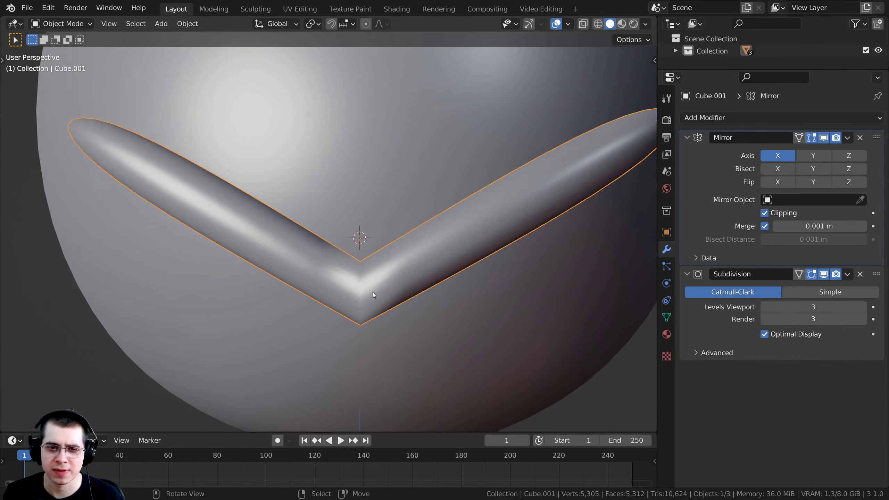
pyautogui.moveTo(356, 298); pyautogui.dragTo(387, 198, button='middle')
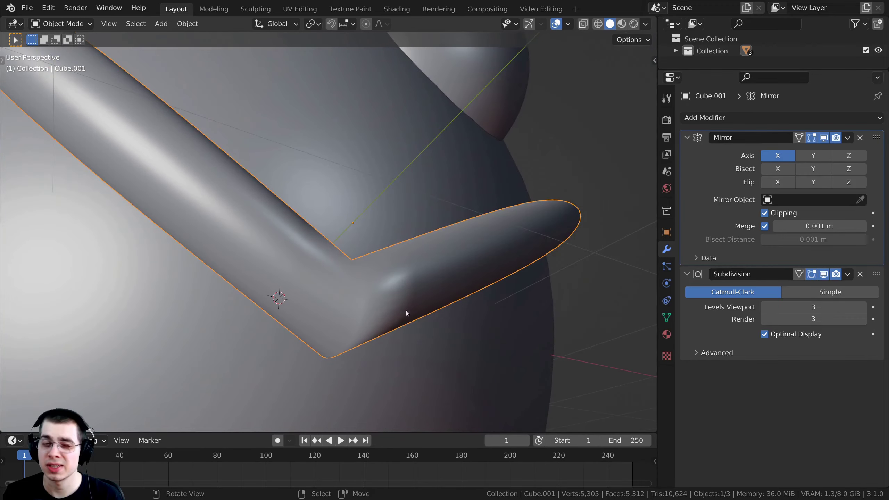
pyautogui.moveTo(405, 310); pyautogui.dragTo(343, 198, button='middle')
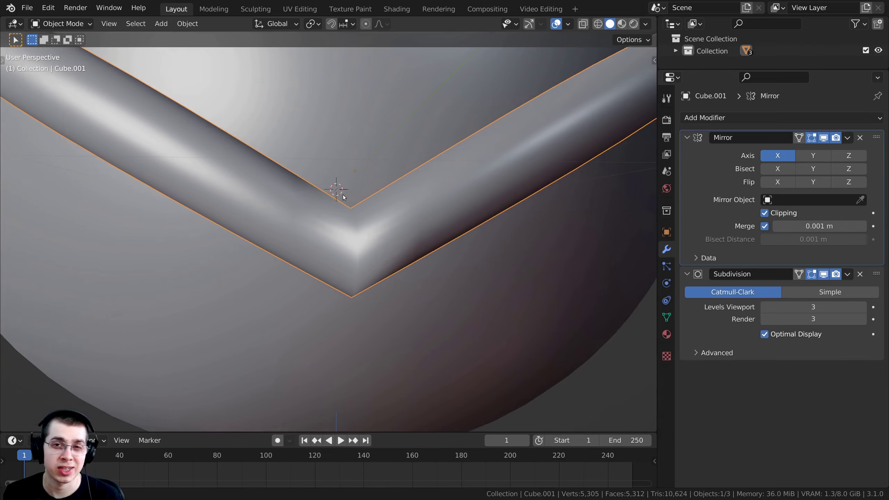
pyautogui.moveTo(361, 235); pyautogui.dragTo(324, 273, button='middle')
pyautogui.scroll(-5, 332, 272)
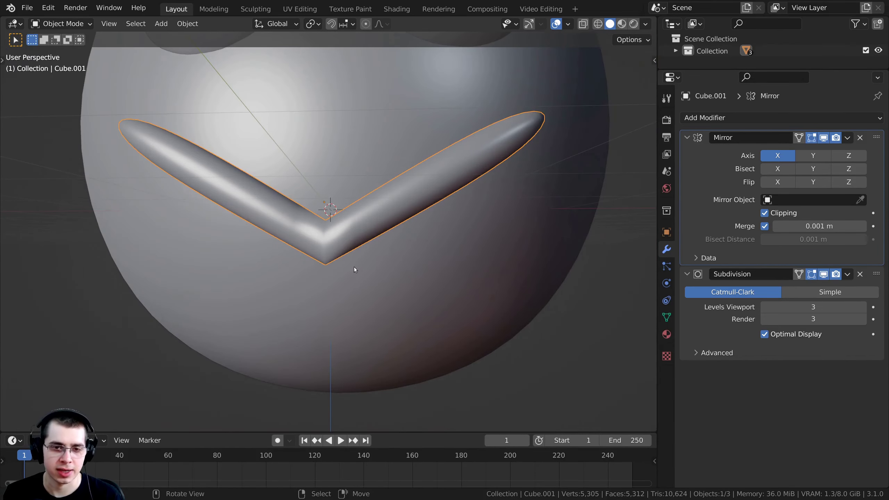
# Step: Go into Edit Mode and turn off the Mirror modifier's viewport display to expose the mouth mesh's inner end
pyautogui.press('Tab')
pyautogui.scroll(1, 385, 255)
pyautogui.scroll(3, 330, 222)
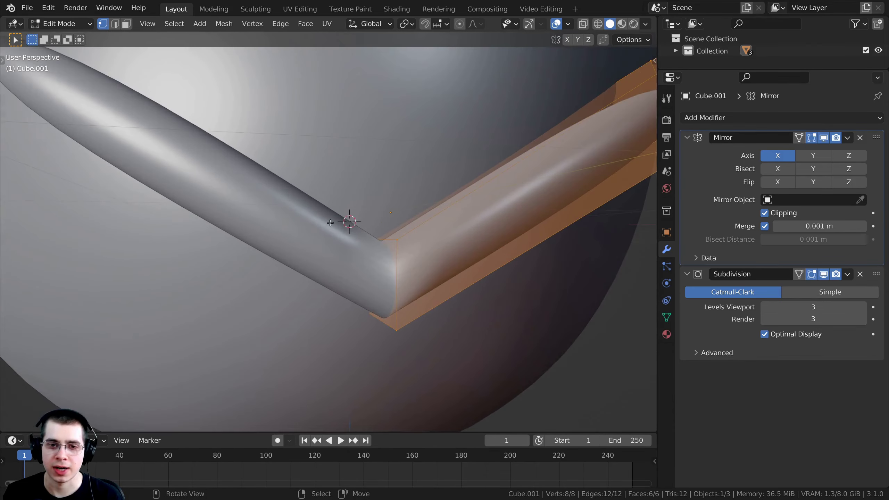
pyautogui.click(822, 140)
pyautogui.moveTo(403, 245); pyautogui.dragTo(379, 251, button='middle')
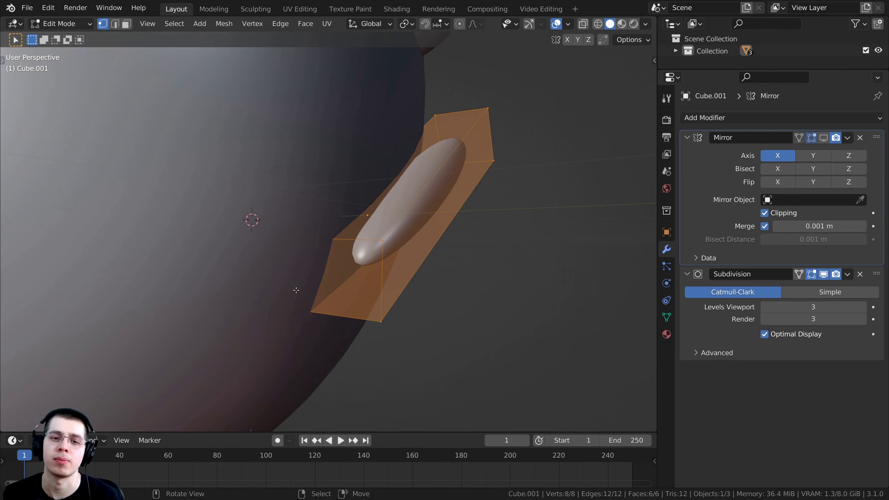
pyautogui.keyDown('shift'); pyautogui.moveTo(382, 243); pyautogui.dragTo(389, 243, button='middle'); pyautogui.keyUp('shift')
pyautogui.scroll(1, 389, 243)
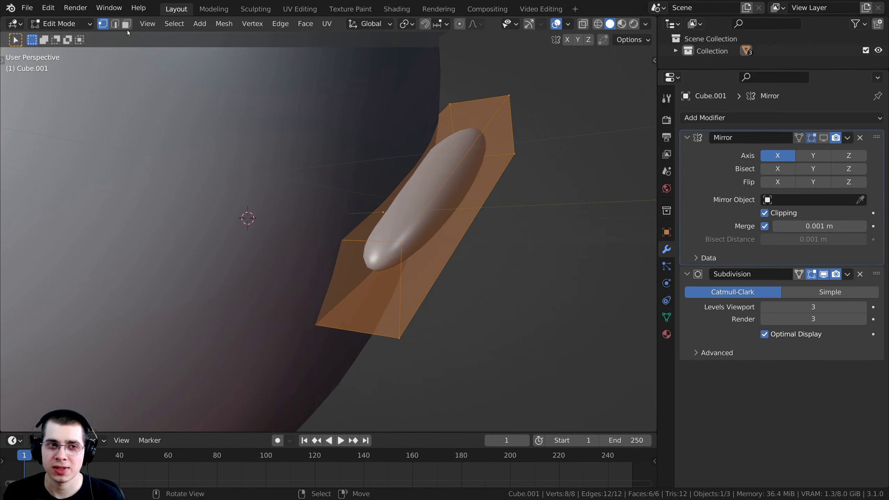
# Step: Switch to face selection and delete the mouth mesh's inner end face at the mirror plane with the Faces option
pyautogui.click(126, 24)
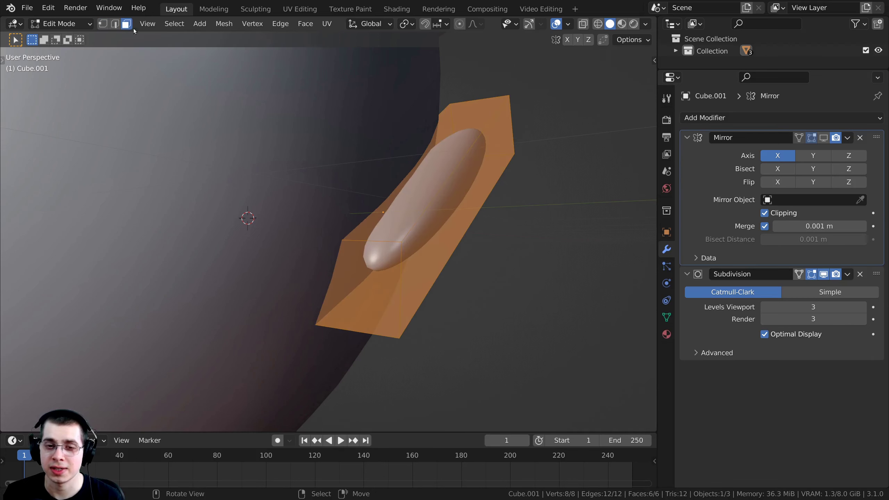
pyautogui.click(376, 278)
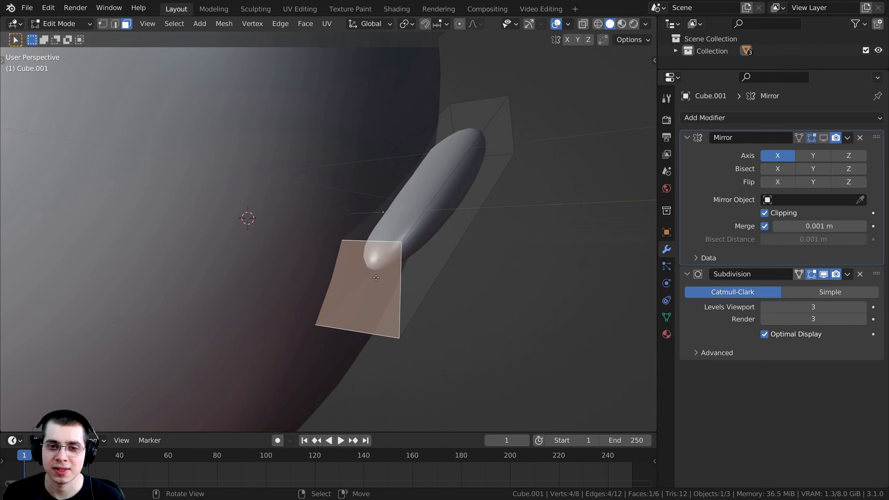
pyautogui.moveTo(375, 278); pyautogui.dragTo(343, 267, button='middle')
pyautogui.press('x')
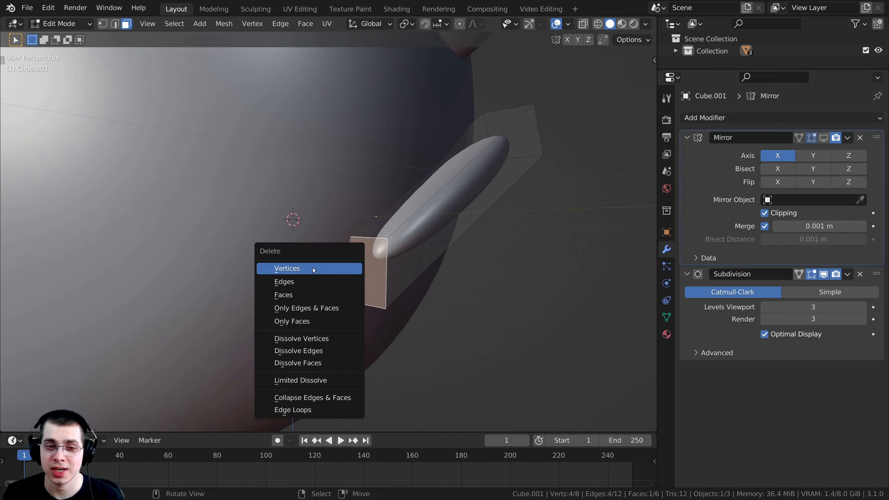
pyautogui.click(302, 297)
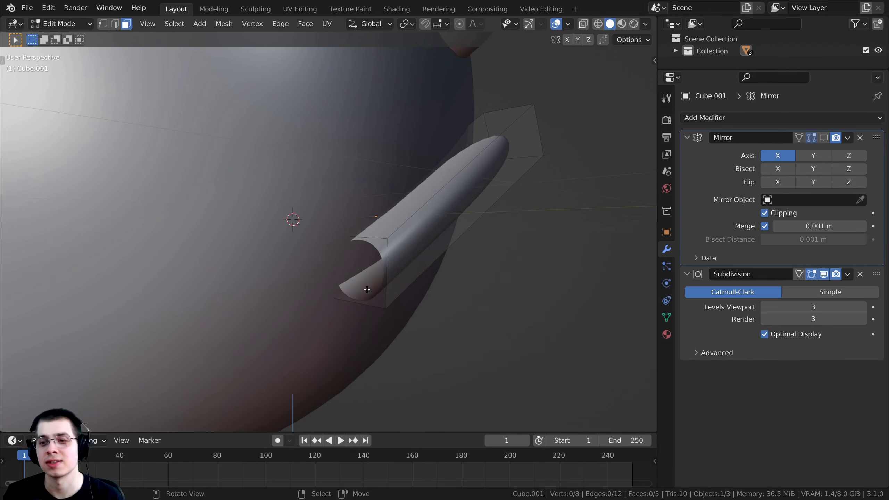
pyautogui.moveTo(340, 238); pyautogui.dragTo(400, 233, button='middle')
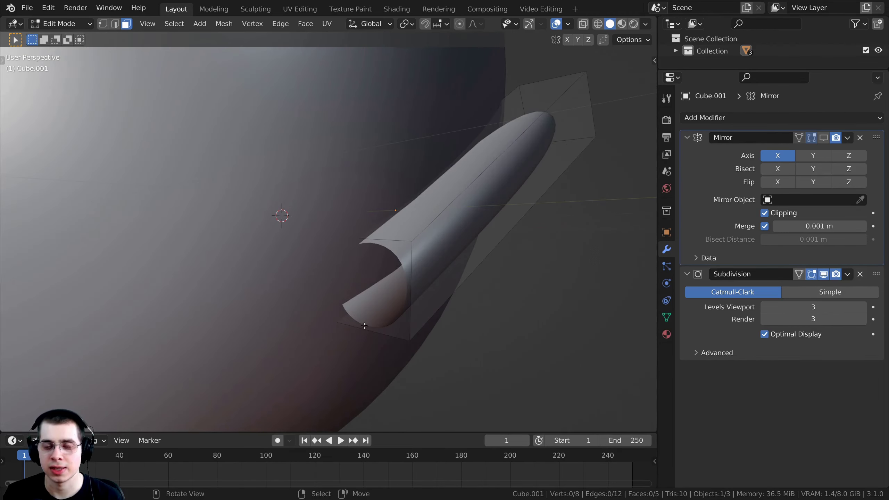
# Step: Turn the Mirror modifier's viewport display back on and examine the mouth's centre joint in both Edit and Object Mode
pyautogui.click(822, 139)
pyautogui.moveTo(595, 196); pyautogui.dragTo(368, 221, button='middle')
pyautogui.scroll(-5, 376, 244)
pyautogui.scroll(3, 377, 244)
pyautogui.scroll(2, 380, 212)
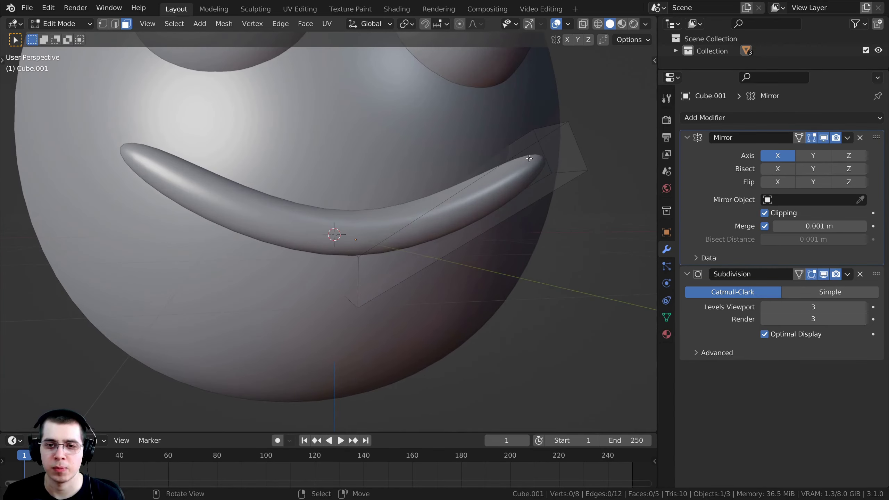
pyautogui.moveTo(460, 171); pyautogui.dragTo(448, 164, button='middle')
pyautogui.scroll(-5, 402, 224)
pyautogui.press('Tab')
pyautogui.moveTo(402, 223); pyautogui.dragTo(400, 240, button='middle')
pyautogui.press('Tab')
pyautogui.scroll(1, 486, 161)
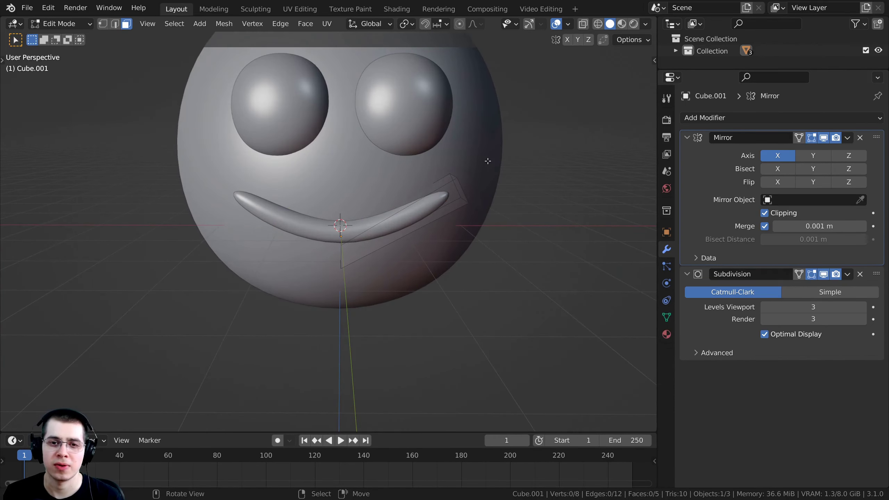
# Step: Select the whole mouth mesh, rotate it to a slightly steeper angle and move it a little lower on the face
pyautogui.press('a')
pyautogui.press('r')
pyautogui.click(474, 180)
# Step: Add a centred loop cut across the mouth half and move the new edge loop outward and down to curve the smile
pyautogui.hotkey('ctrl', 'r')
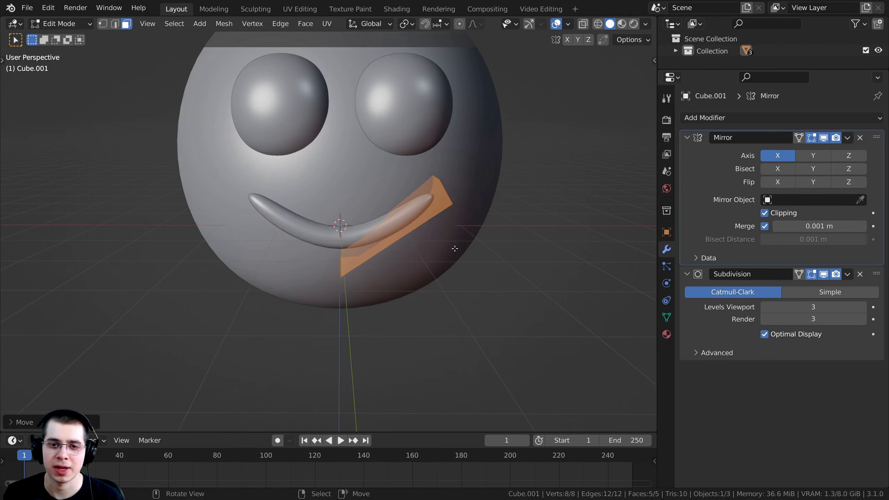
pyautogui.moveTo(457, 248); pyautogui.dragTo(396, 209, button='middle')
pyautogui.click(396, 209)
pyautogui.rightClick(396, 209)
pyautogui.press('g')
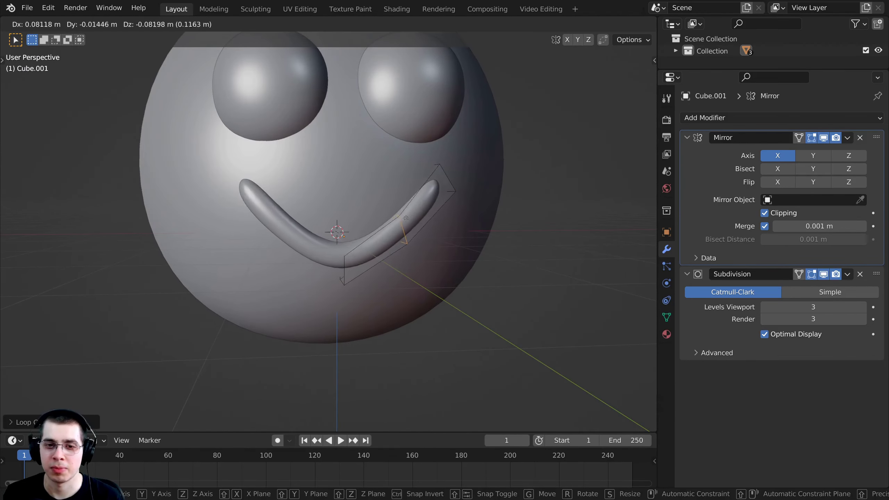
pyautogui.click(415, 227)
# Step: Fine-tune the rotation and position of the mouth's selected edges into a rounded upward smile, and return to Object Mode
pyautogui.press('r')
pyautogui.click(465, 187)
pyautogui.press('g')
pyautogui.click(465, 189)
pyautogui.press('r')
pyautogui.click(430, 216)
pyautogui.press('Tab')
pyautogui.scroll(-3, 429, 216)
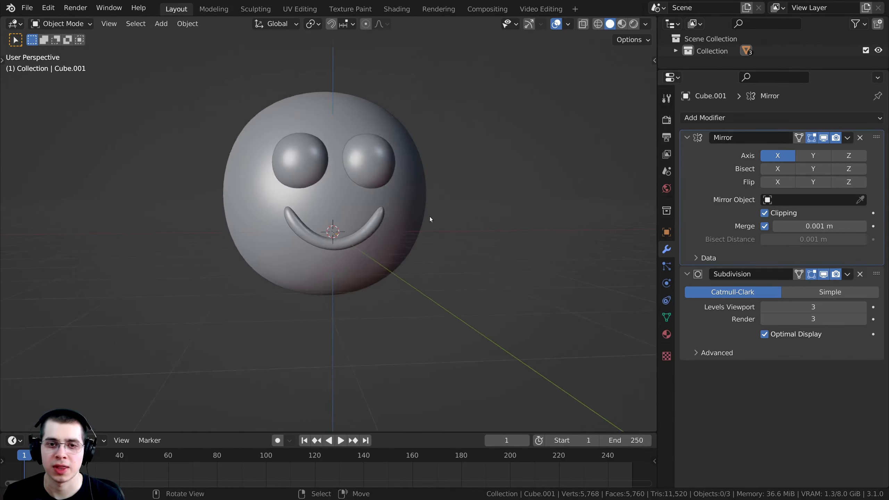
pyautogui.moveTo(429, 217); pyautogui.dragTo(383, 231, button='middle')
pyautogui.press('a')
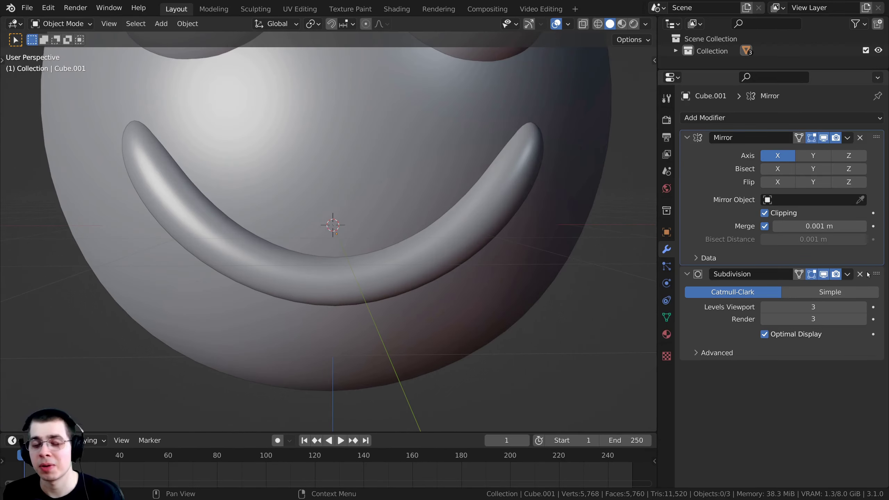
# Step: Place the Subdivision modifier above Mirror in the mouth's modifier stack, select the mouth and compare the two modifiers' order
pyautogui.moveTo(876, 275); pyautogui.dragTo(854, 137)
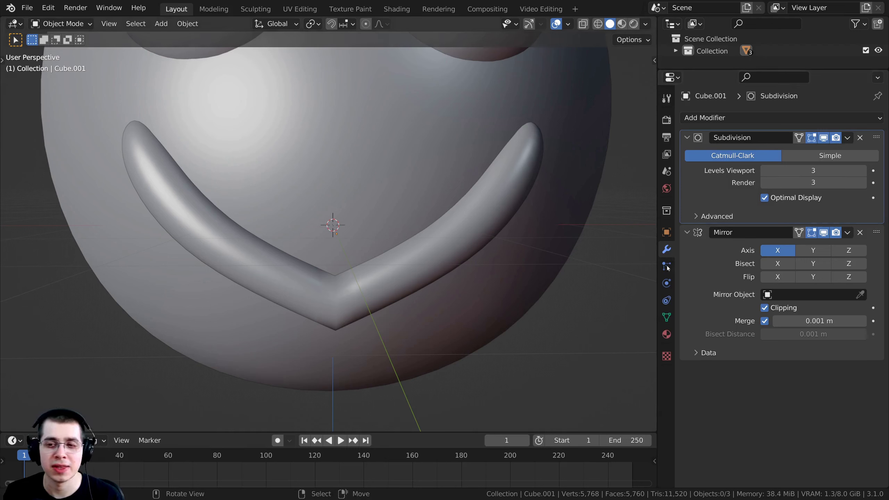
pyautogui.click(705, 273)
pyautogui.click(702, 190)
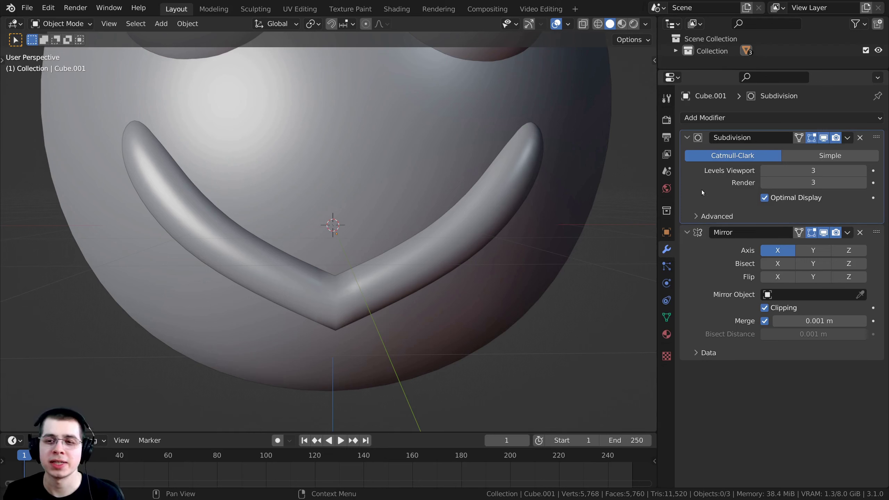
pyautogui.click(449, 245)
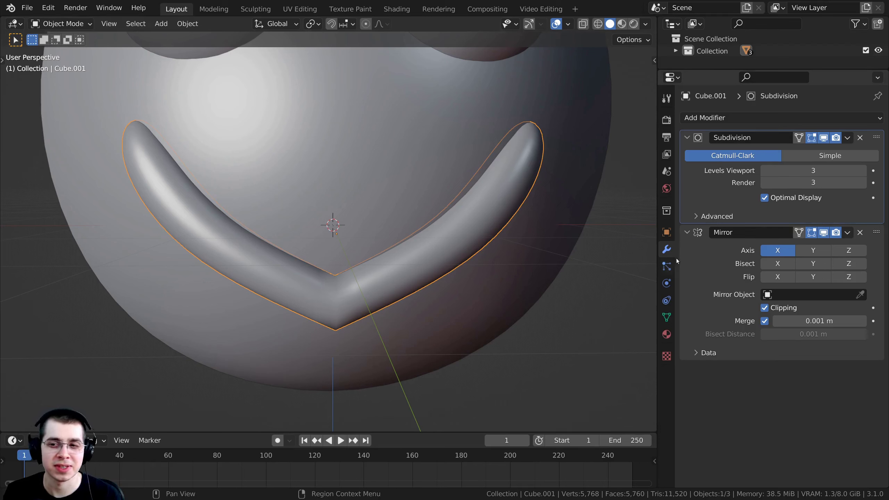
pyautogui.click(695, 259)
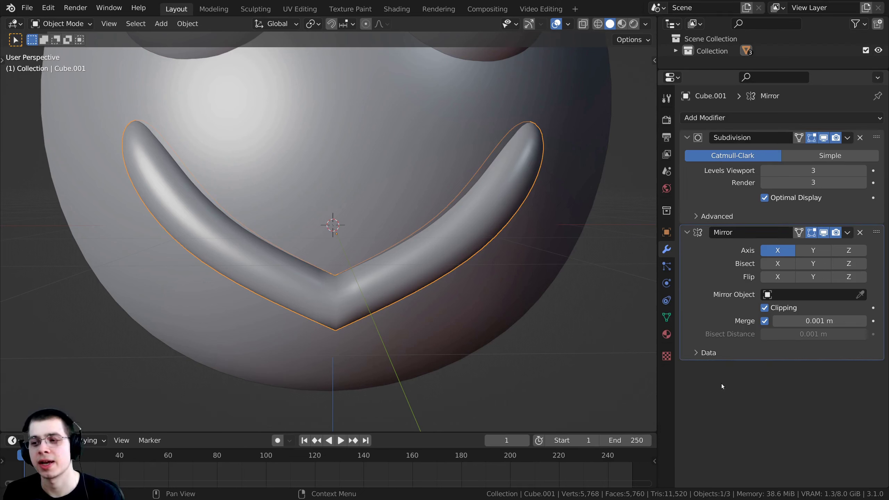
pyautogui.click(693, 182)
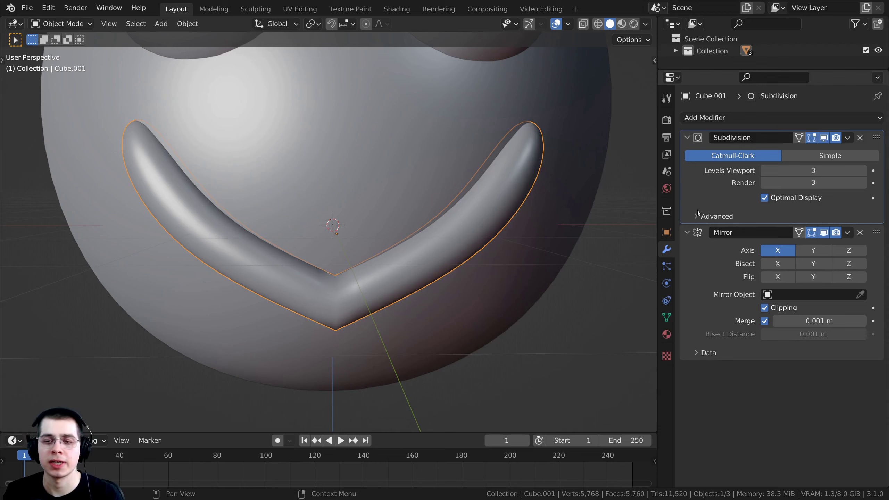
pyautogui.click(727, 262)
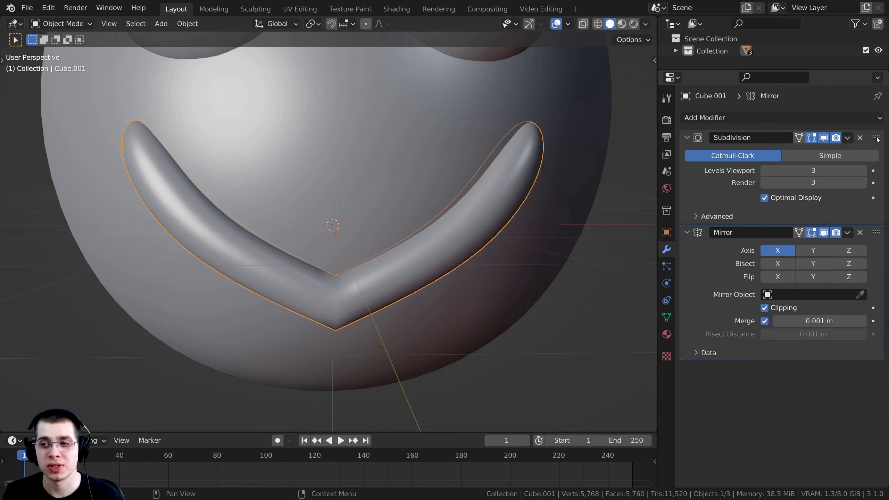
pyautogui.click(877, 139)
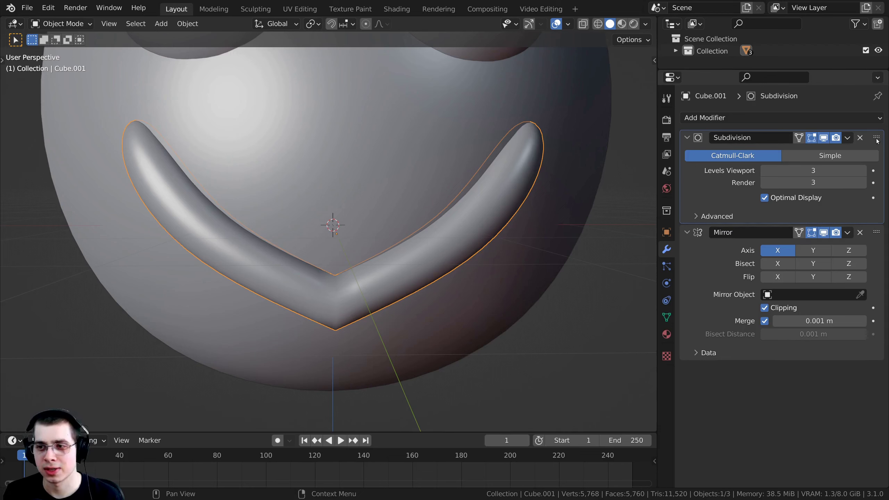
# Step: Move the Subdivision modifier back below Mirror and briefly check the mouth's base mesh in Edit Mode
pyautogui.moveTo(877, 139); pyautogui.dragTo(876, 288)
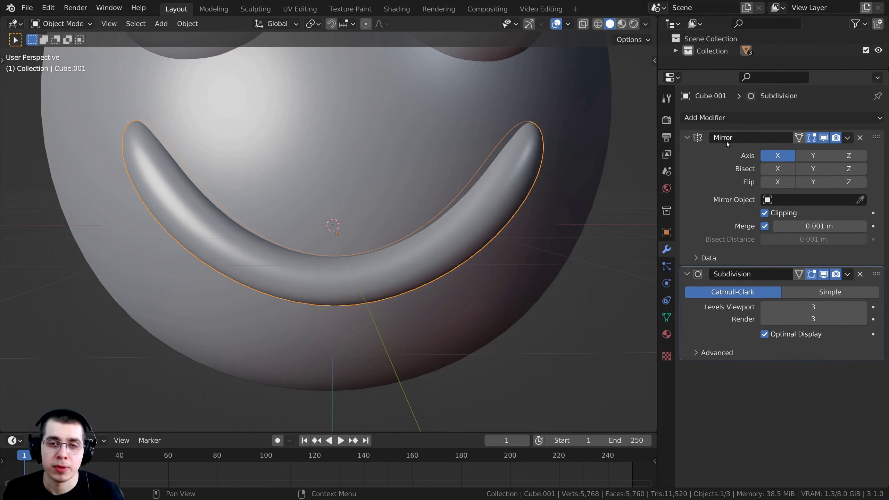
pyautogui.scroll(-1, 628, 173)
pyautogui.press('Tab')
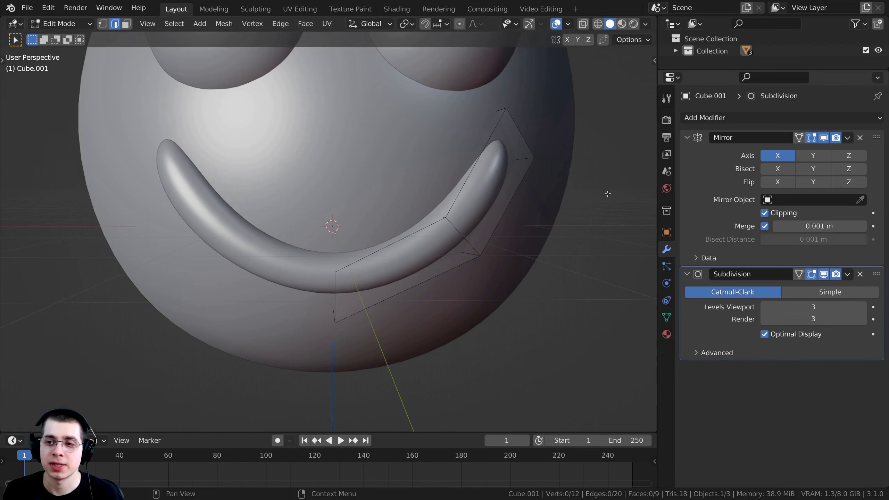
pyautogui.press('Tab')
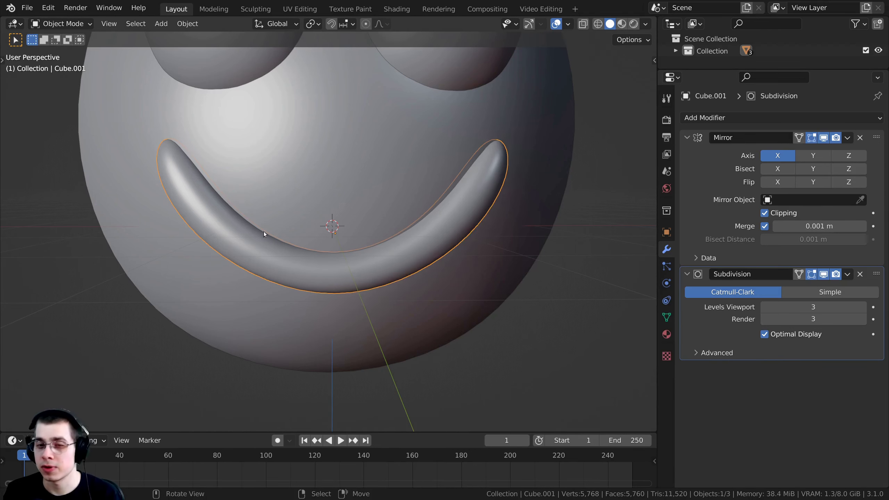
# Step: Turn off Subdivision's viewport display, inspect the mirrored mouth without smoothing from several angles, and turn the display back on
pyautogui.click(824, 274)
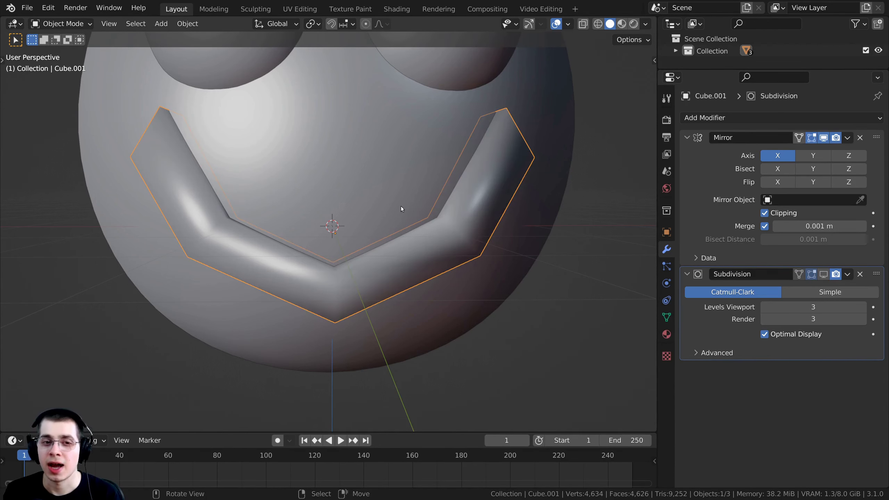
pyautogui.moveTo(400, 206); pyautogui.dragTo(360, 209, button='middle')
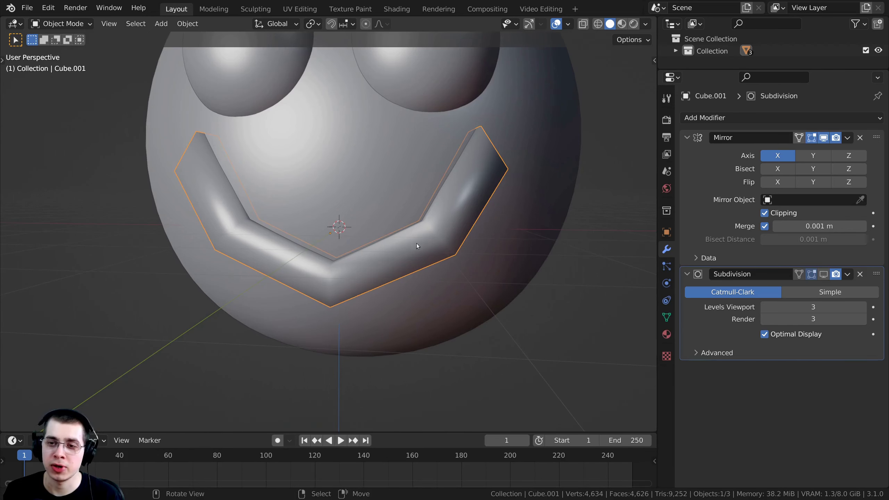
pyautogui.moveTo(430, 223); pyautogui.dragTo(406, 224, button='middle')
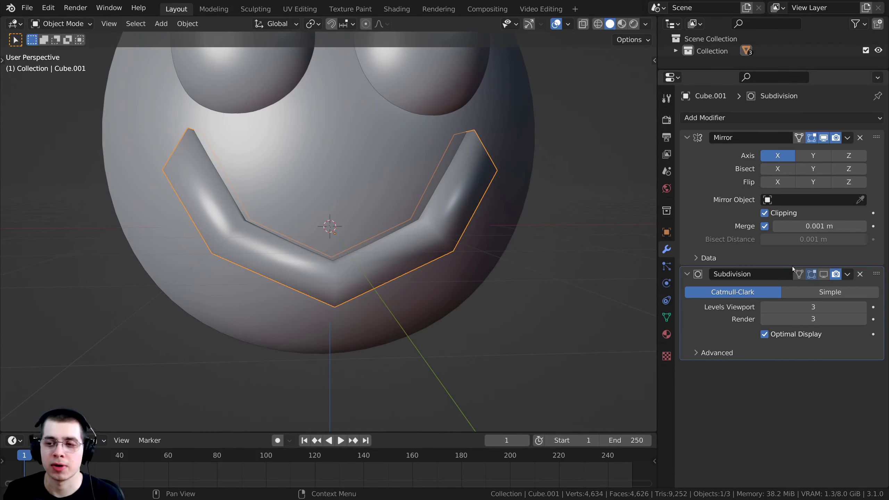
pyautogui.click(823, 274)
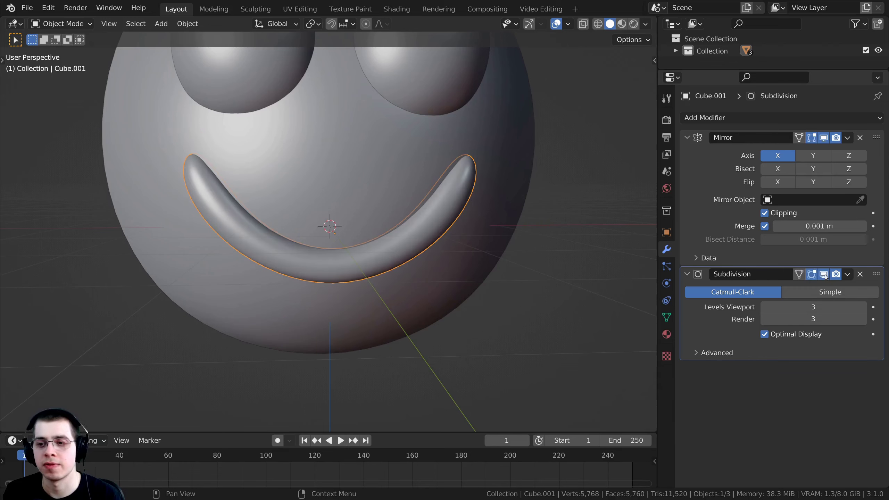
pyautogui.moveTo(466, 175); pyautogui.dragTo(468, 161, button='middle')
pyautogui.moveTo(474, 205); pyautogui.dragTo(464, 258, button='middle')
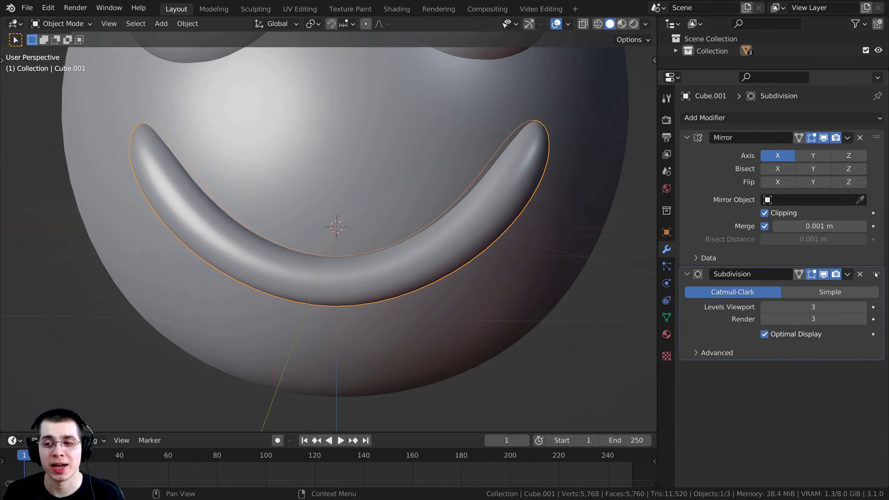
# Step: Reorder the stack again so Subdivision comes before Mirror, and inspect the mouth's centre joint up close from below
pyautogui.moveTo(876, 276); pyautogui.dragTo(871, 124)
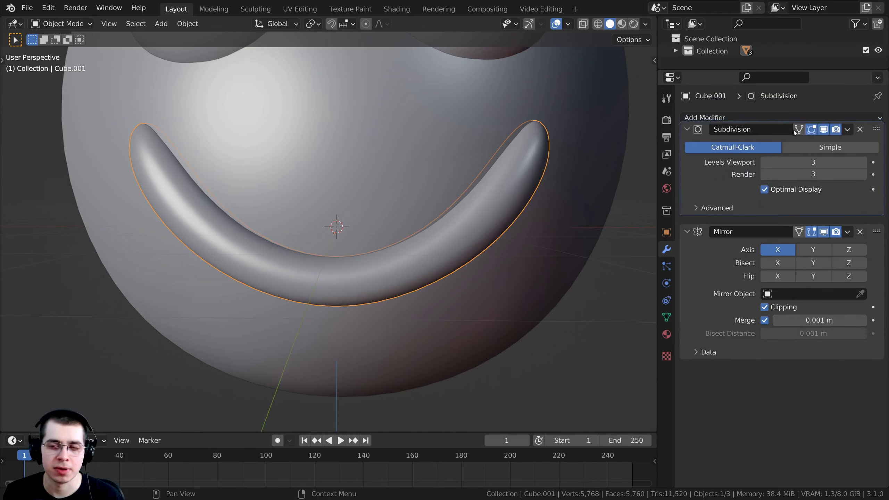
pyautogui.scroll(2, 357, 273)
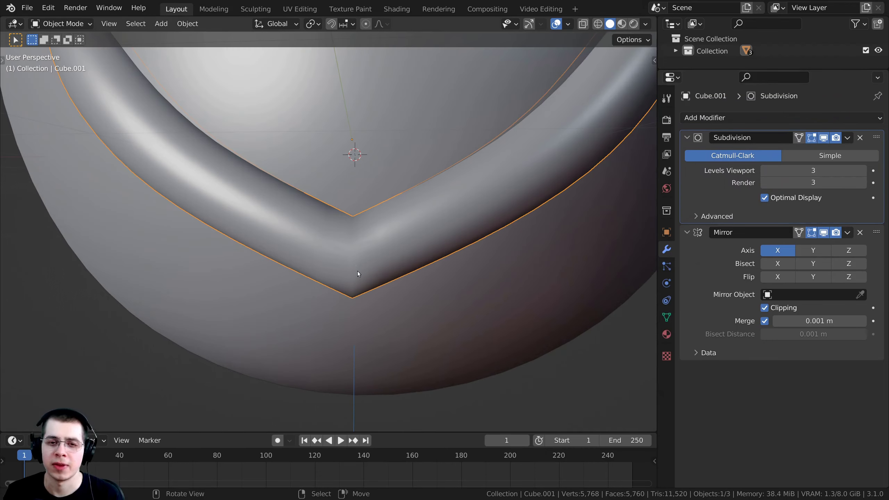
pyautogui.moveTo(355, 210); pyautogui.dragTo(431, 245, button='middle')
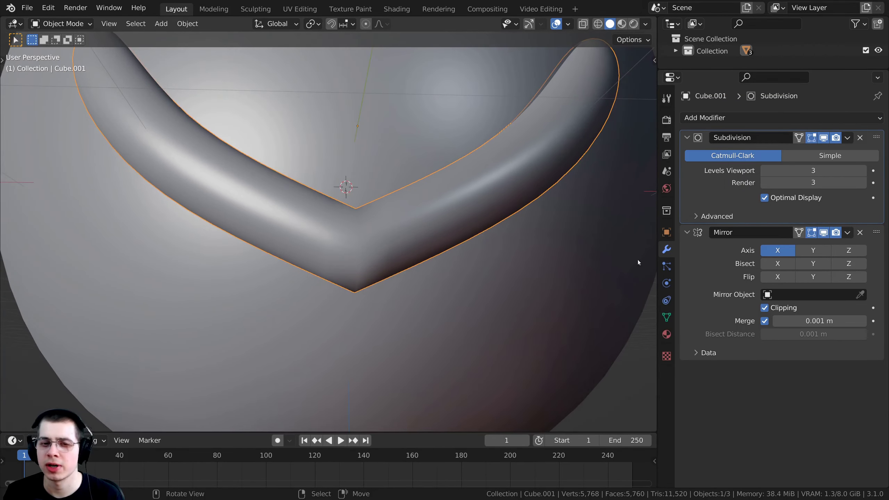
pyautogui.click(723, 264)
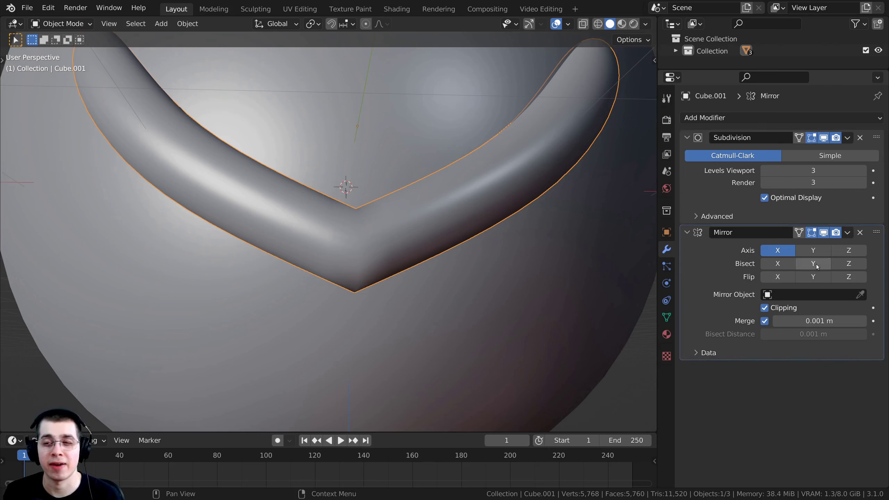
# Step: Move the Mirror modifier above Subdivision, view the mouth on the whole face and deselect everything
pyautogui.moveTo(876, 233); pyautogui.dragTo(876, 140)
pyautogui.moveTo(459, 169); pyautogui.dragTo(407, 252, button='middle')
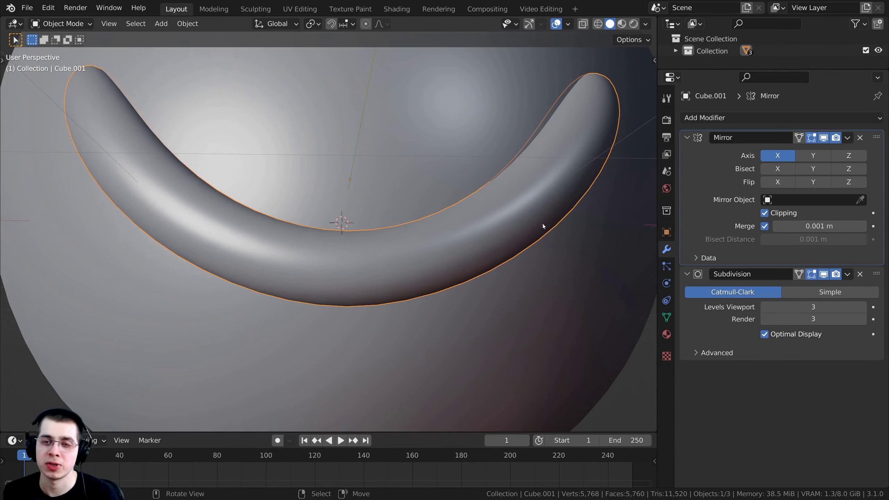
pyautogui.scroll(-6, 440, 153)
pyautogui.moveTo(348, 181); pyautogui.dragTo(340, 199, button='middle')
pyautogui.hotkey('alt', 'a')
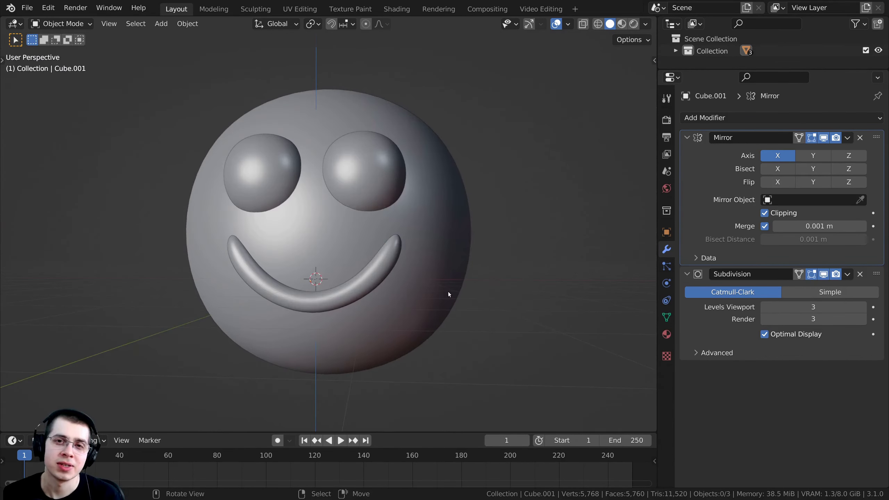